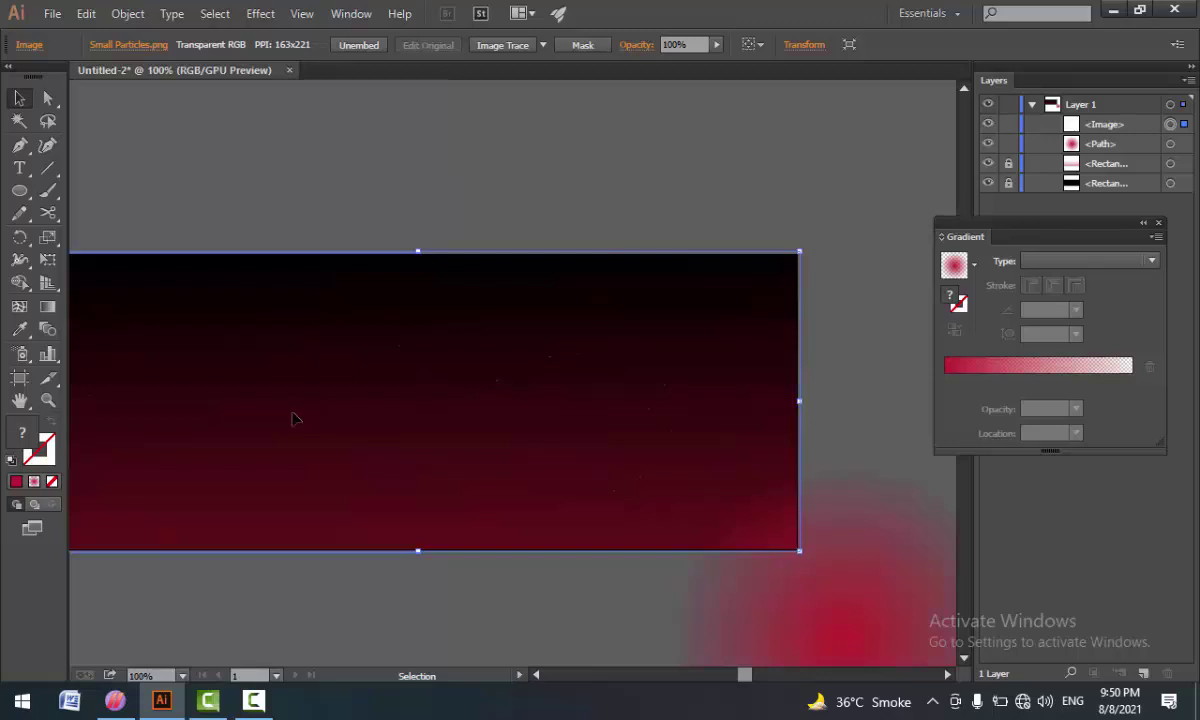
- Load Flame Particles.png into the document with File > Place
alt+scroll(292, 418, up, 1)
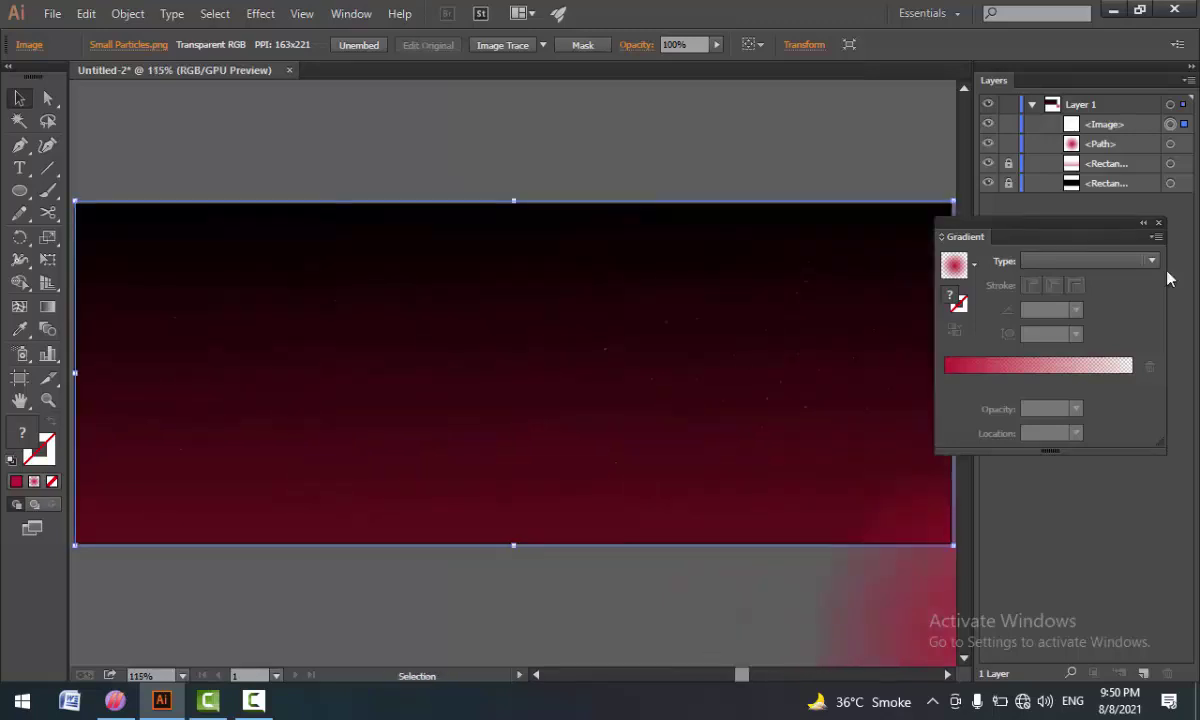
click(1159, 225)
click(50, 14)
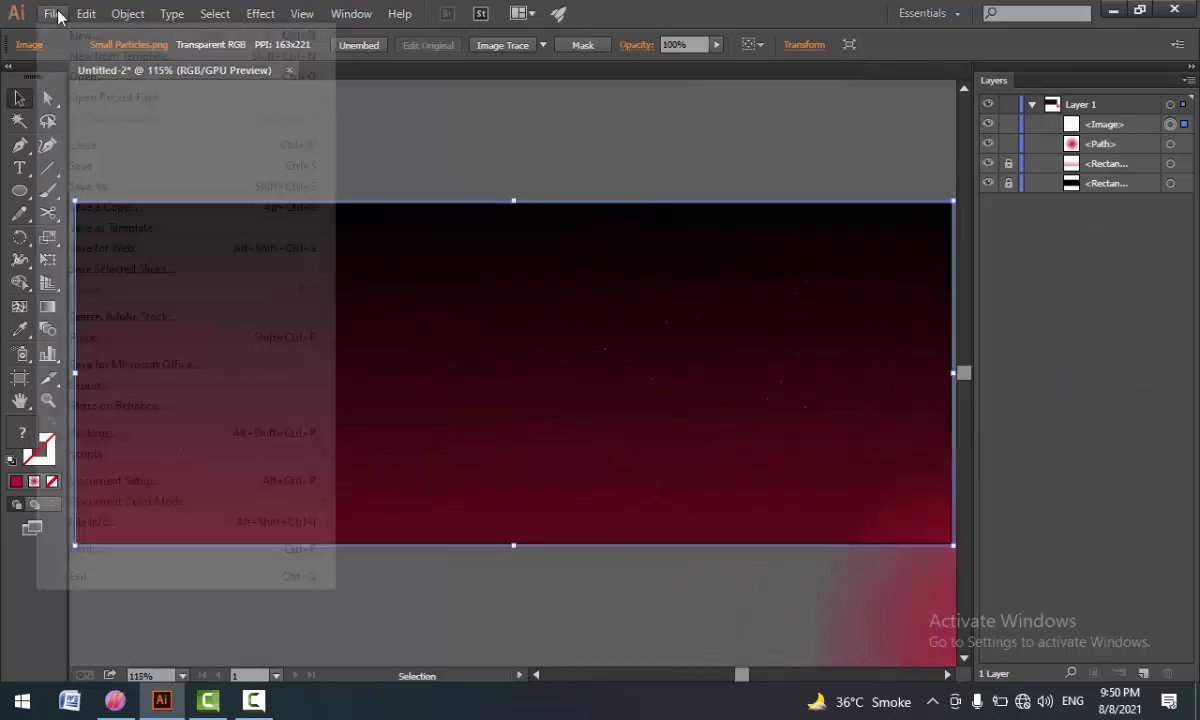
click(86, 337)
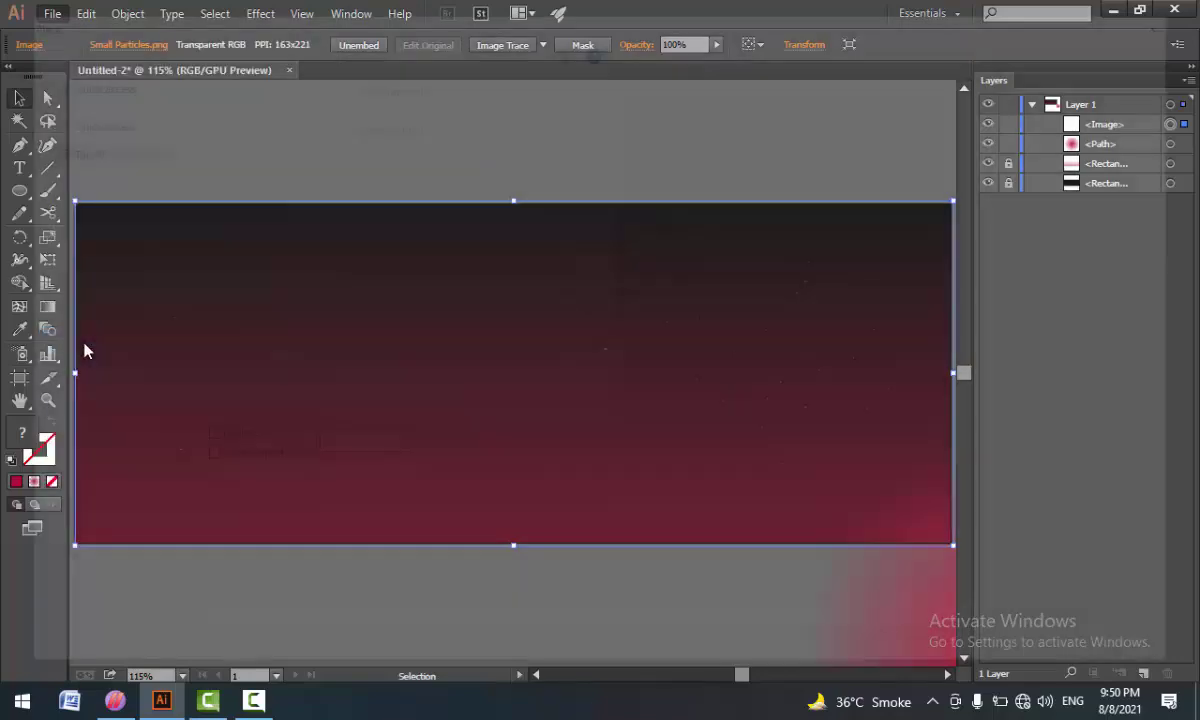
click(315, 180)
double_click(315, 180)
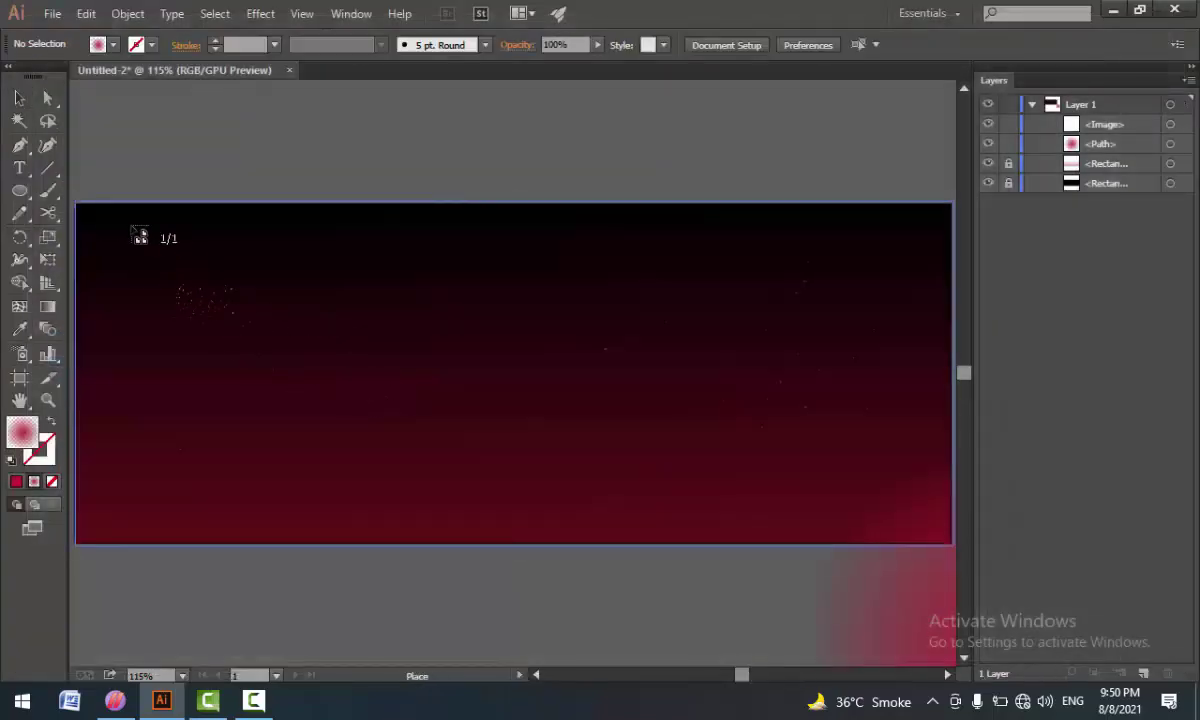
- Draw the flame particles from the banner's top-left and stretch them across its full width
drag(80, 210, 690, 550)
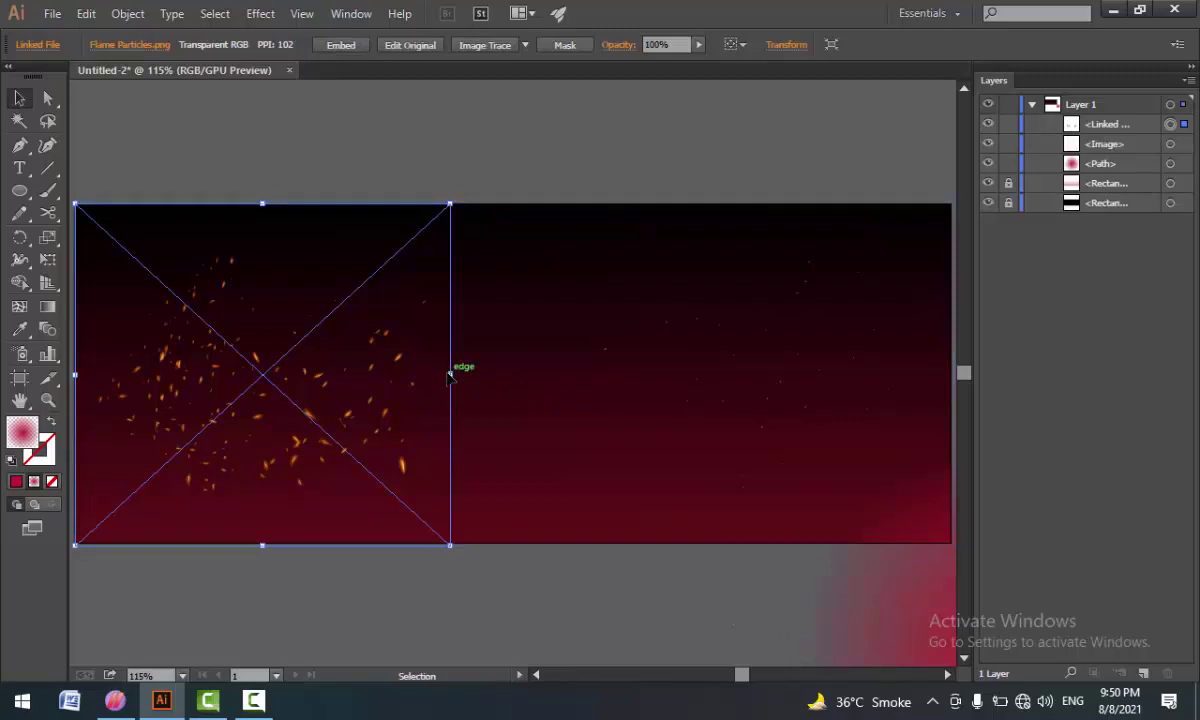
drag(450, 376, 952, 384)
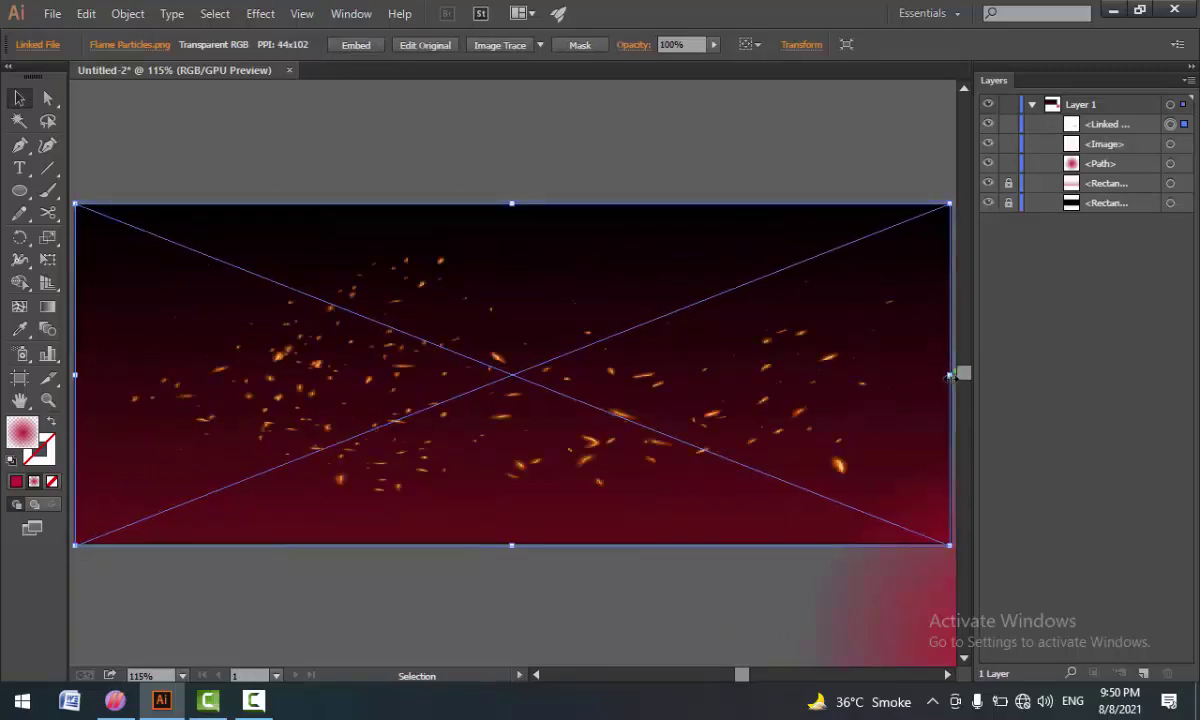
drag(953, 383, 932, 393)
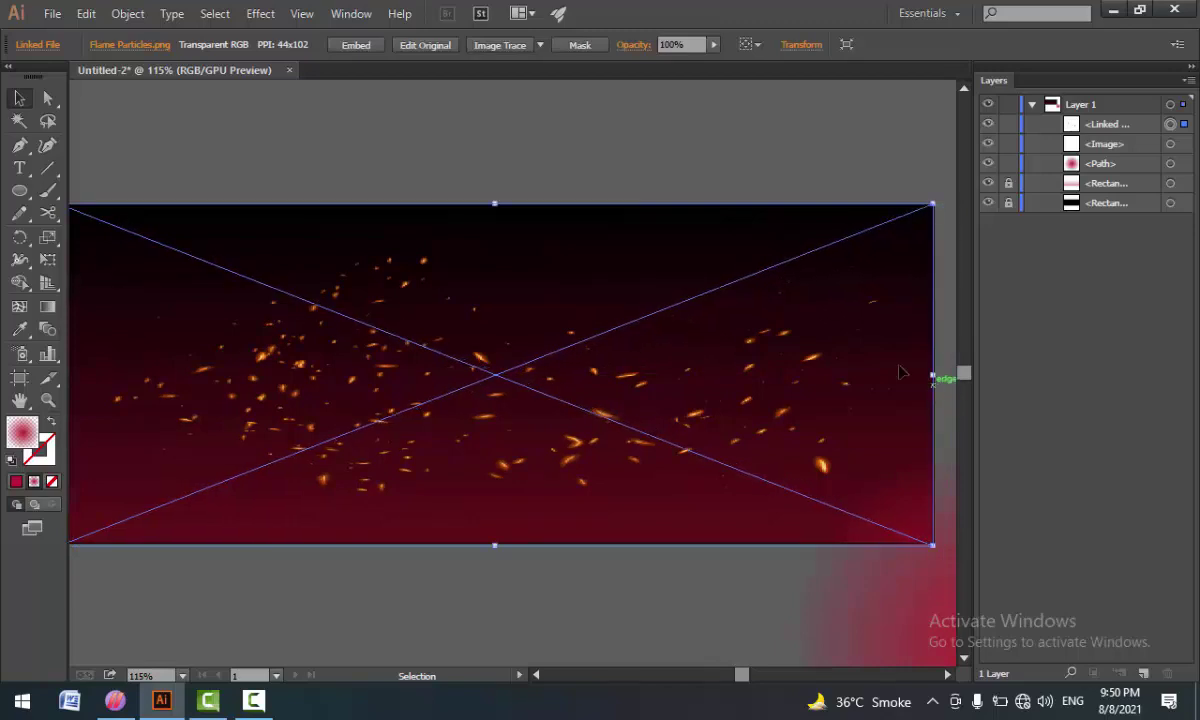
- Embed the flame particles image in the document
click(355, 45)
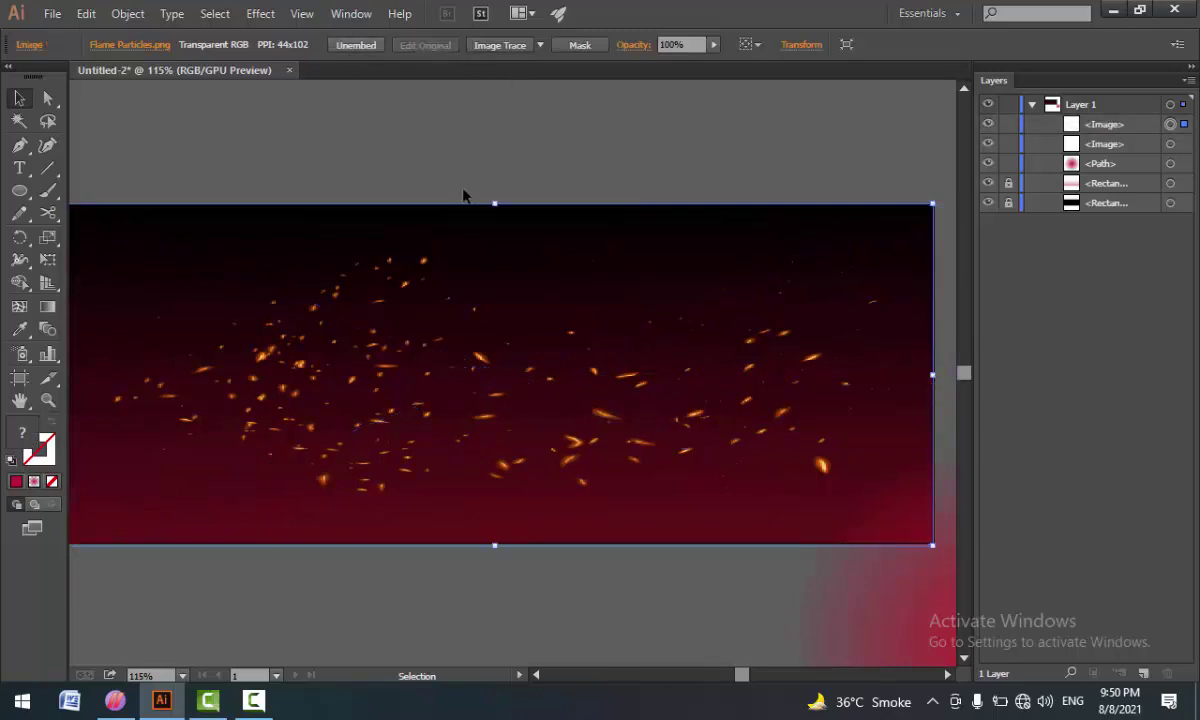
drag(494, 207, 494, 205)
drag(324, 356, 353, 346)
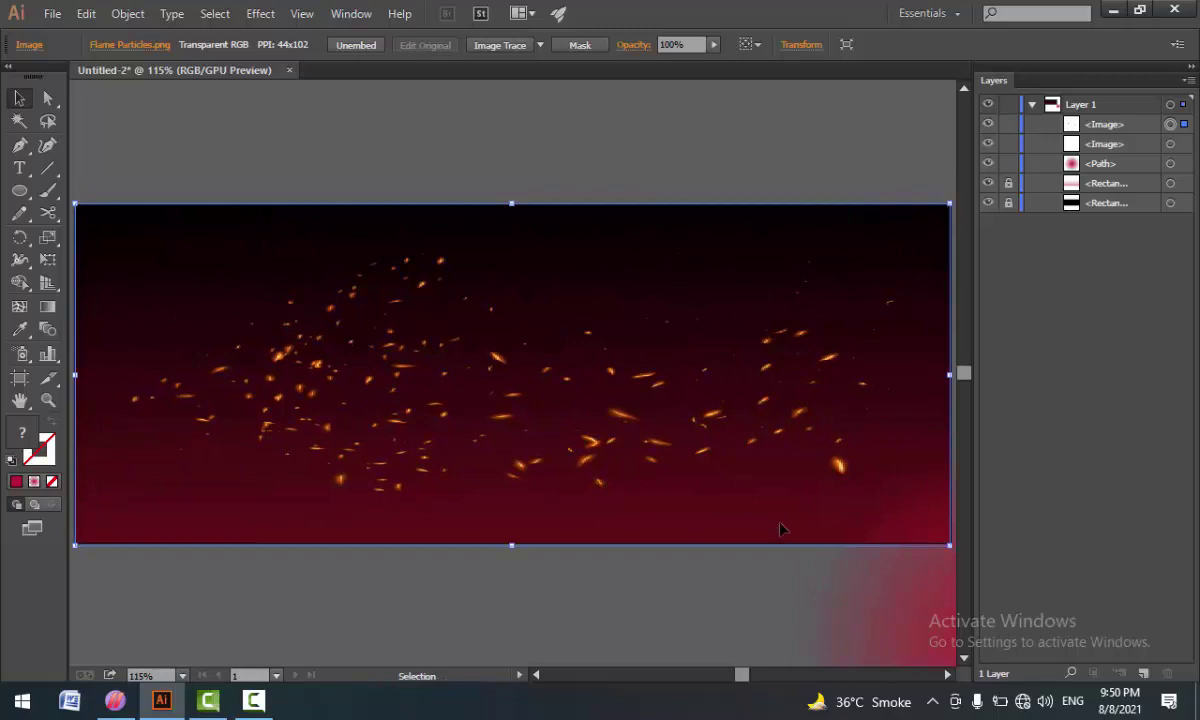
- Move the red gradient glow circle from the lower right to the banner centre
click(905, 621)
mouse_move(820, 600)
mouse_down()
mouse_move(408, 332)
mouse_move(440, 336)
mouse_up()
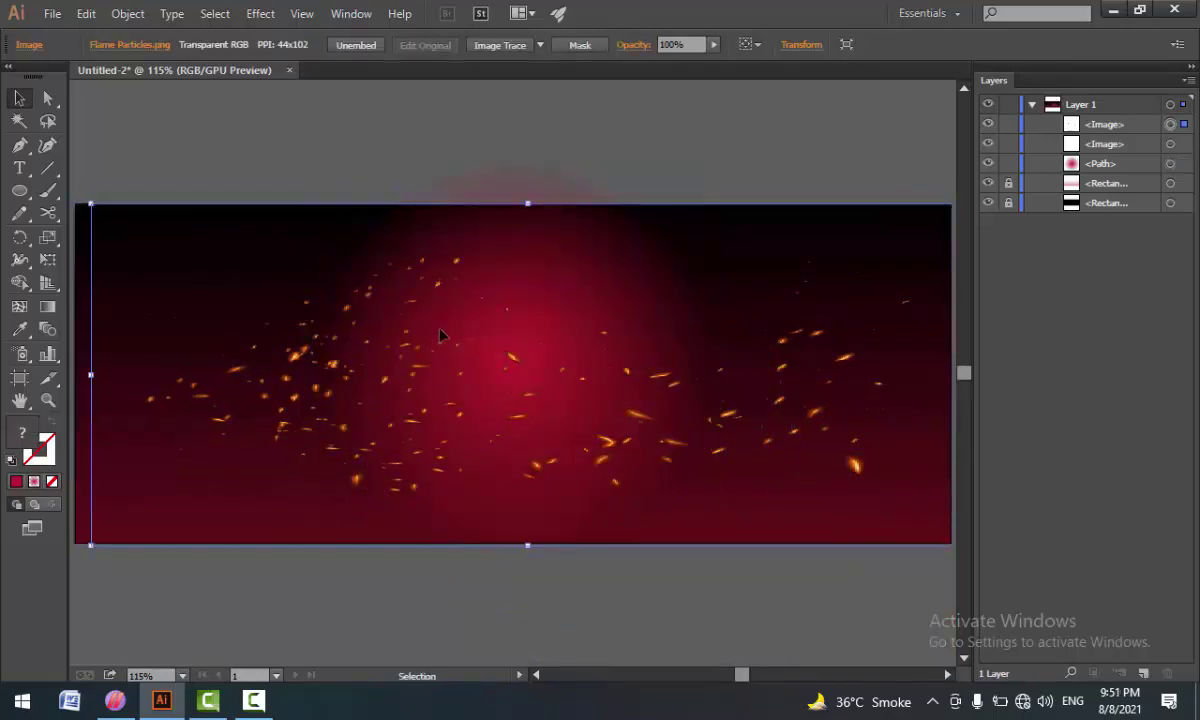
key(ctrl+z)
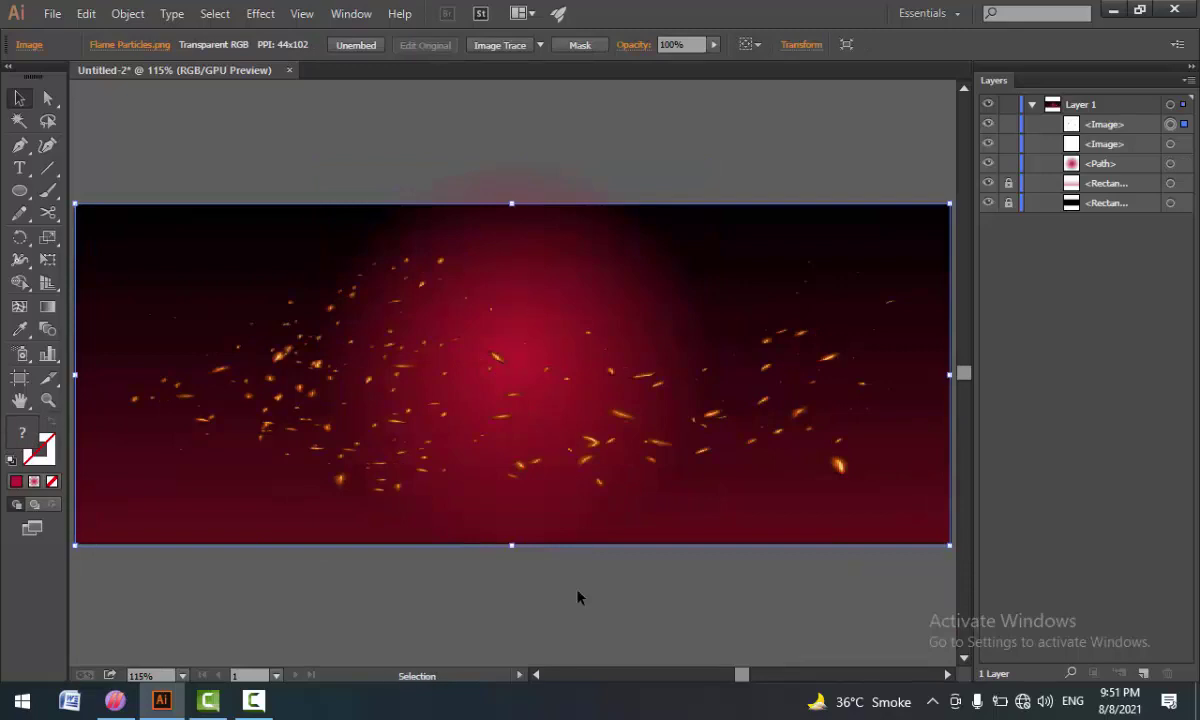
click(577, 597)
key(ctrl+z)
mouse_move(900, 590)
mouse_down()
mouse_move(425, 348)
mouse_move(439, 322)
mouse_up()
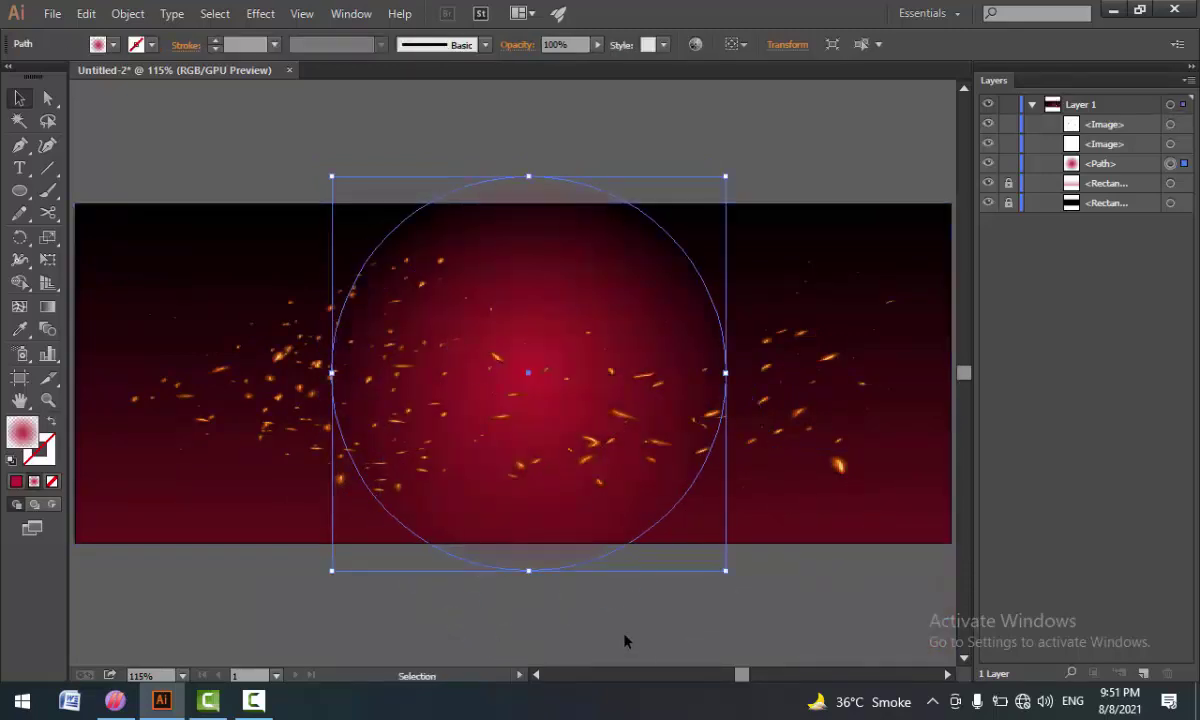
- Nudge the glow circle into exact centre and enlarge it slightly
key(Right)
key(Right)
key(Right)
key(Right)
key(Right)
key(Right)
key(Right)
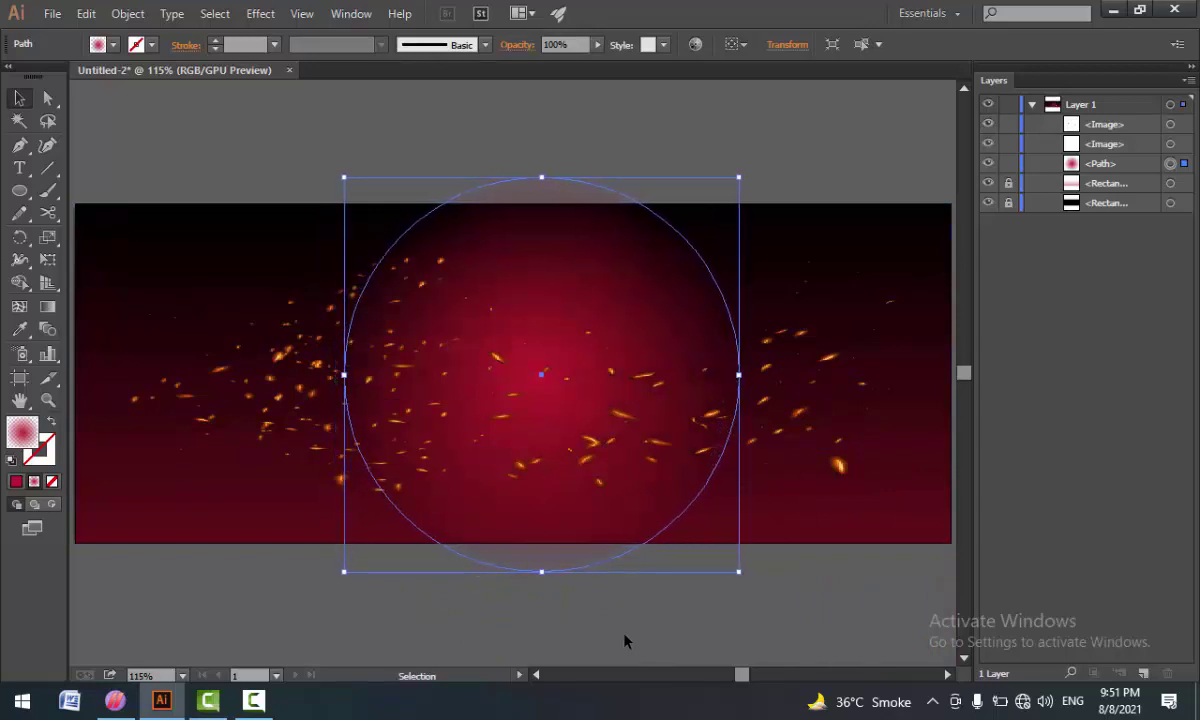
key(Down)
key(Down)
key(Right)
key(Right)
key(Down)
key(Down)
key(Right)
key(Right)
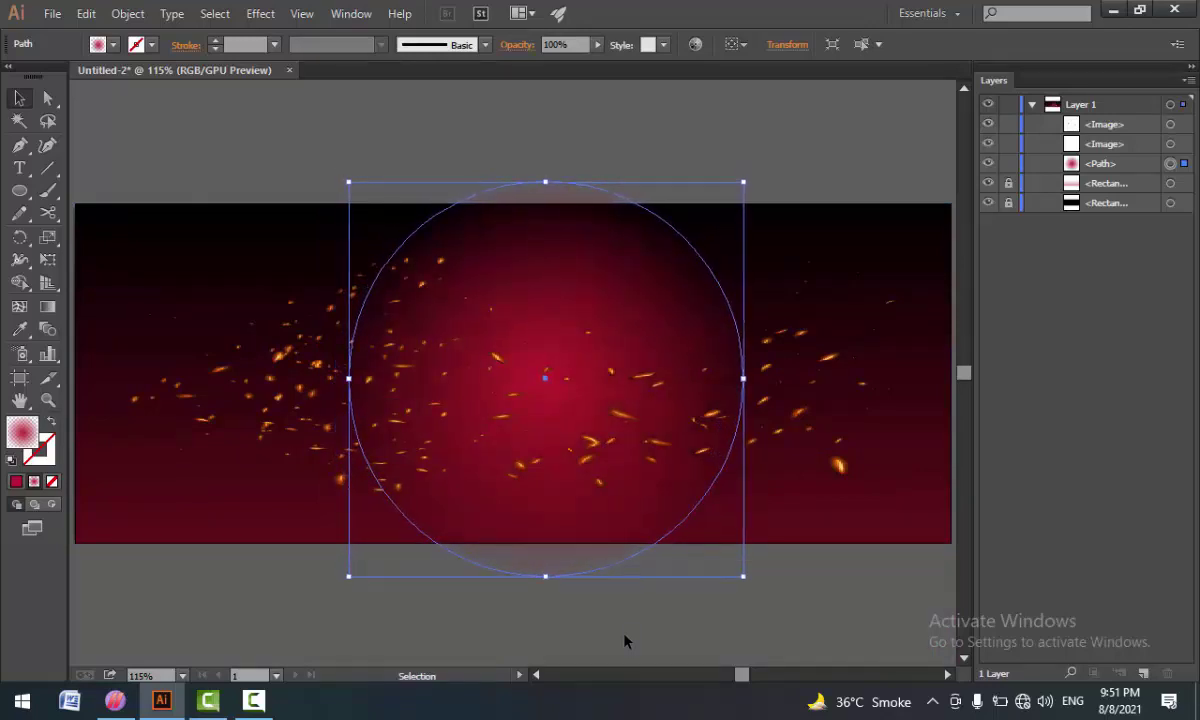
key(Left)
key(Up)
key(Up)
key(Up)
key(Up)
key(Up)
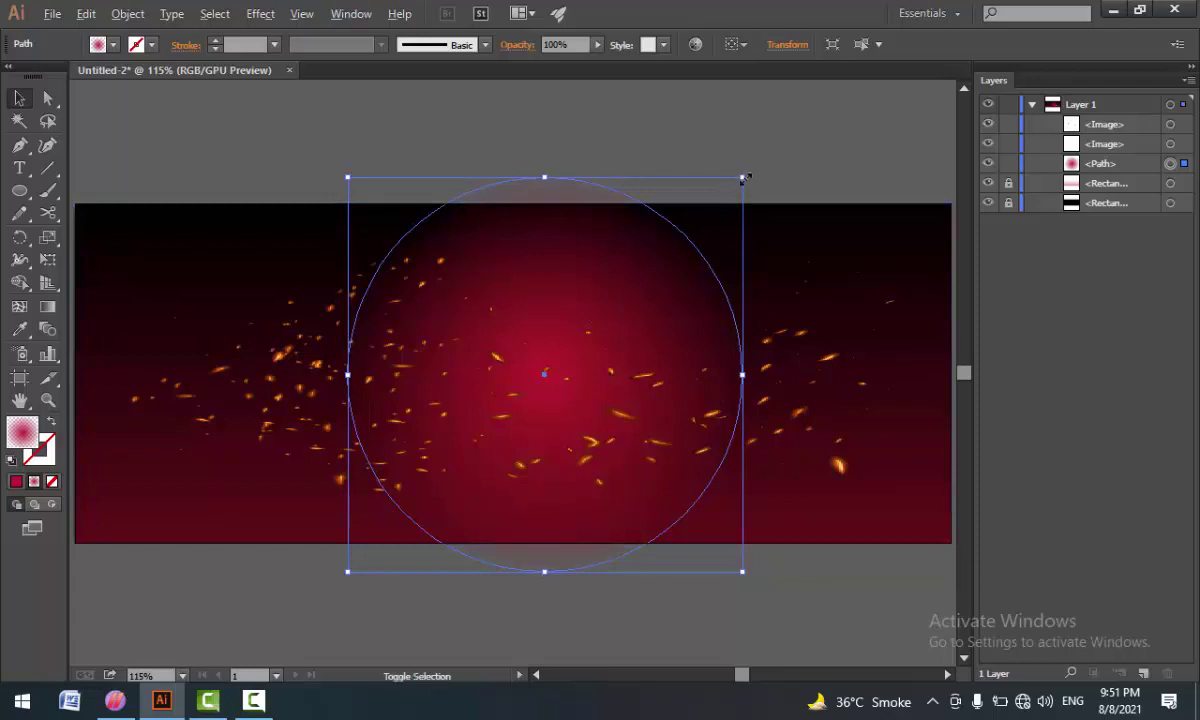
drag(745, 177, 777, 147)
- Load Mockup.png into the document with File > Place
click(130, 150)
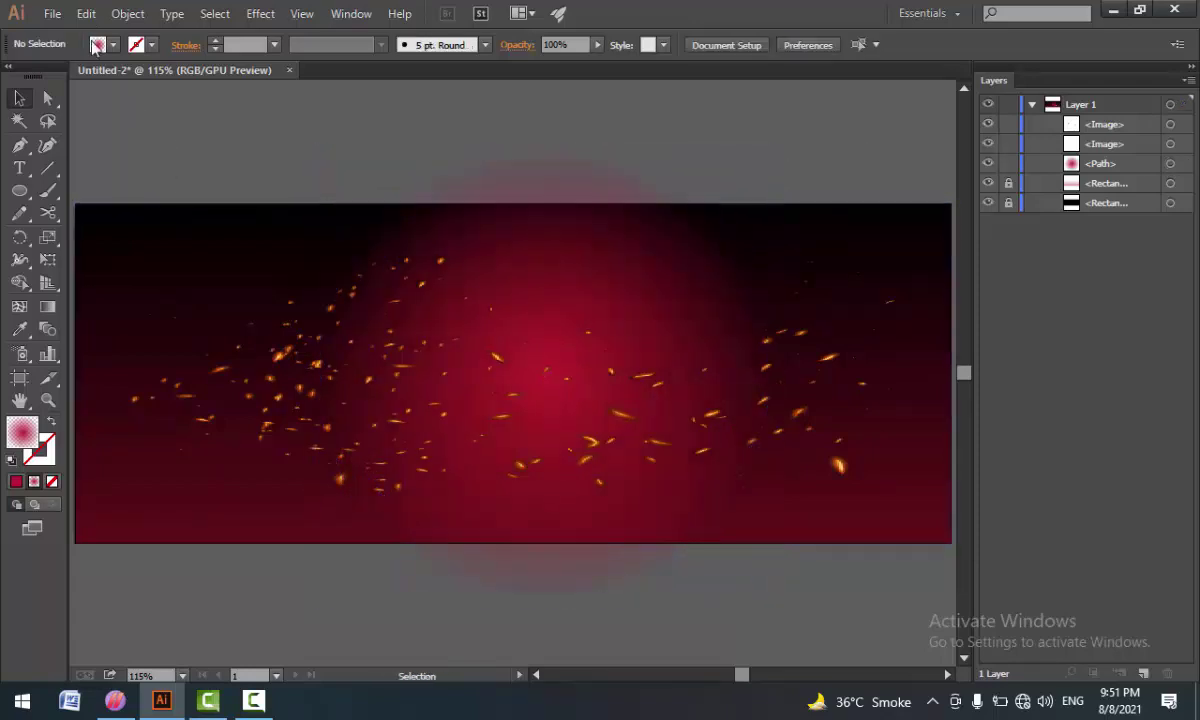
click(52, 13)
click(108, 338)
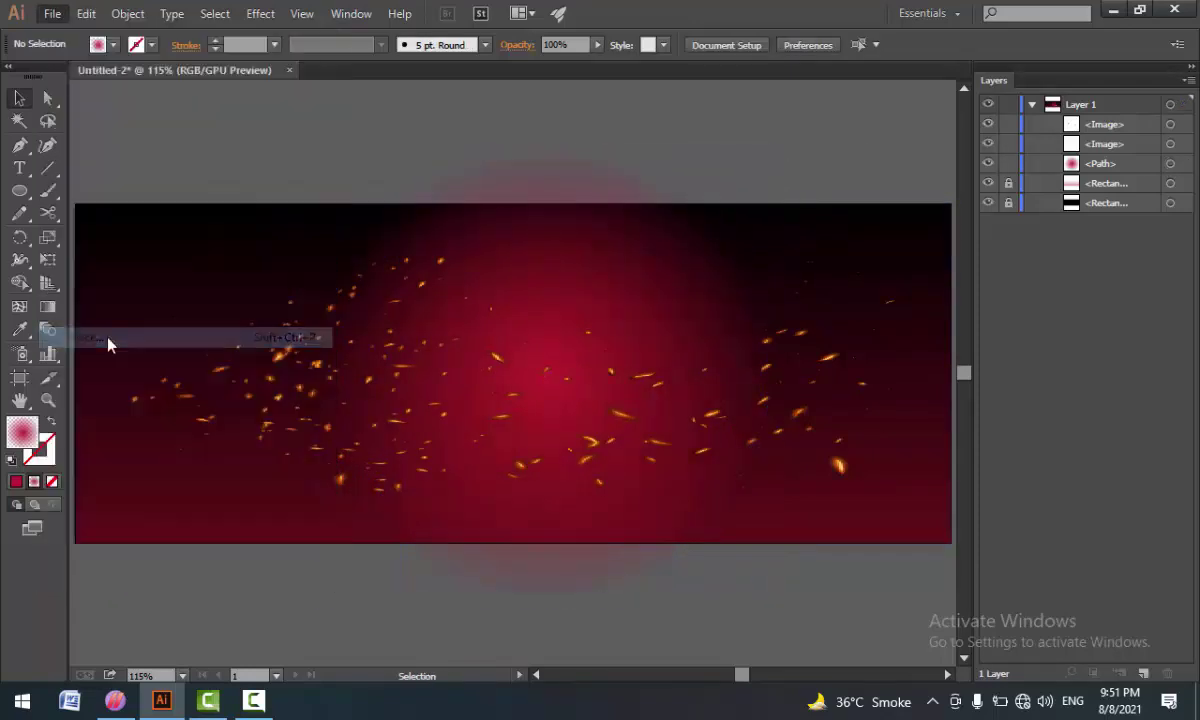
double_click(405, 170)
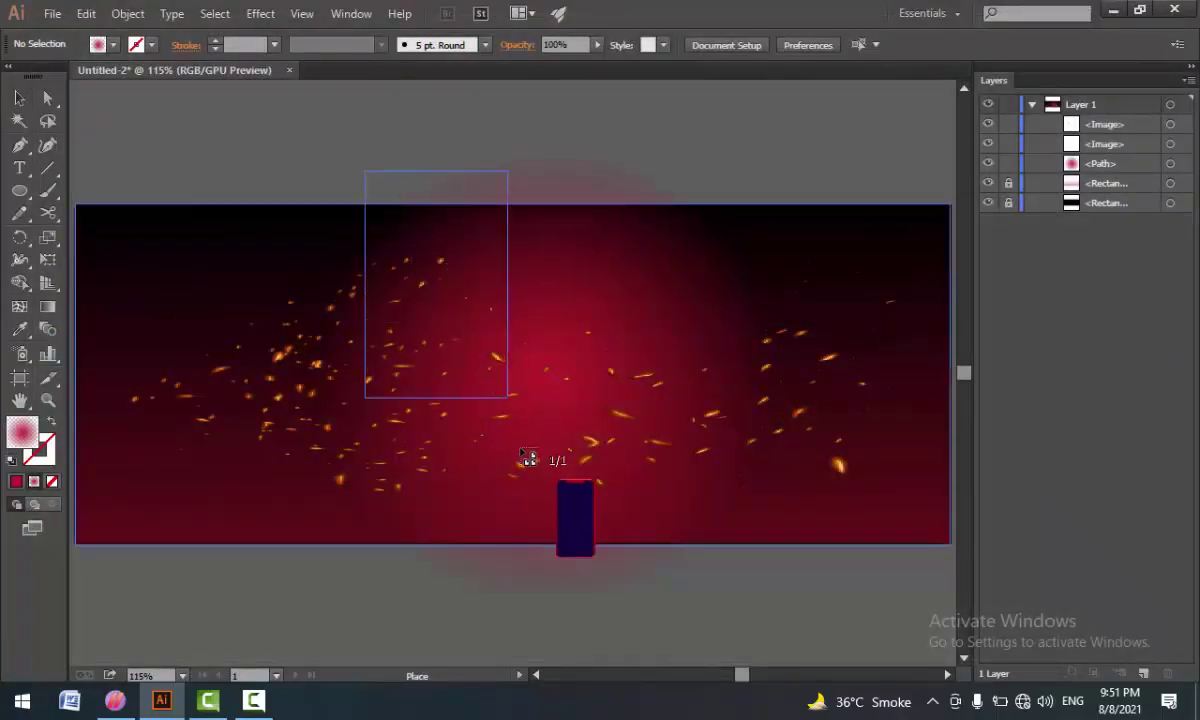
- Draw the phone mockup, scale it to the banner height and centre it
drag(527, 457, 668, 632)
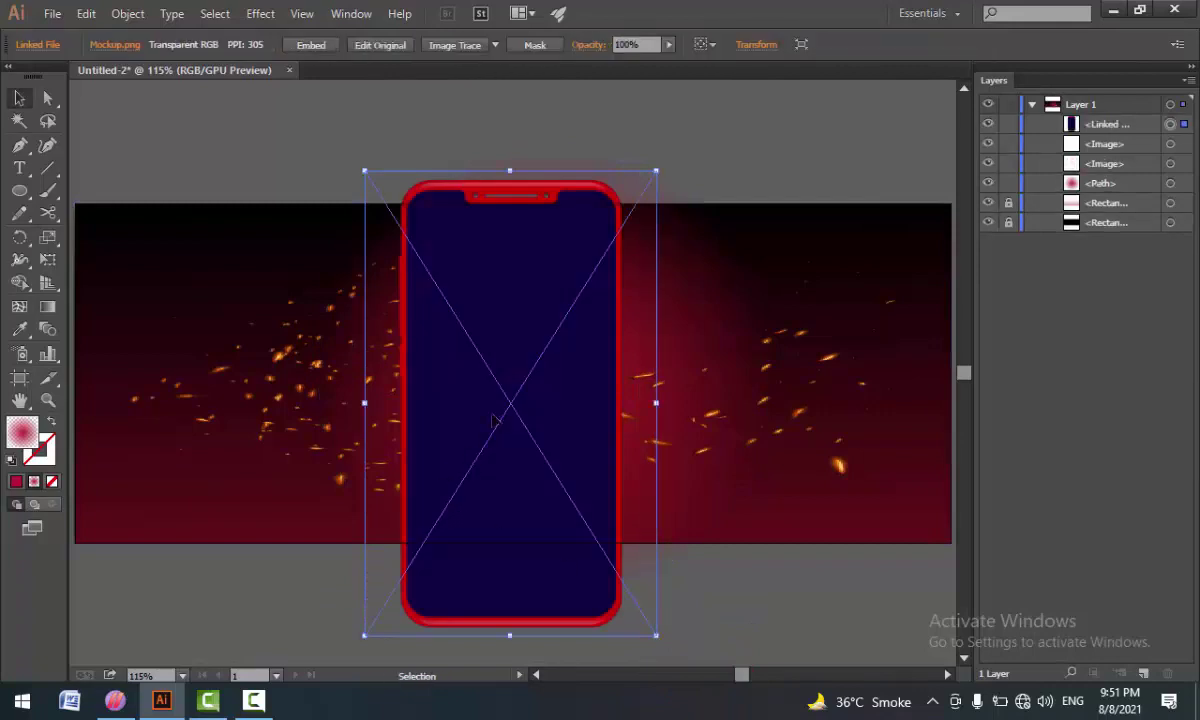
drag(490, 385, 531, 356)
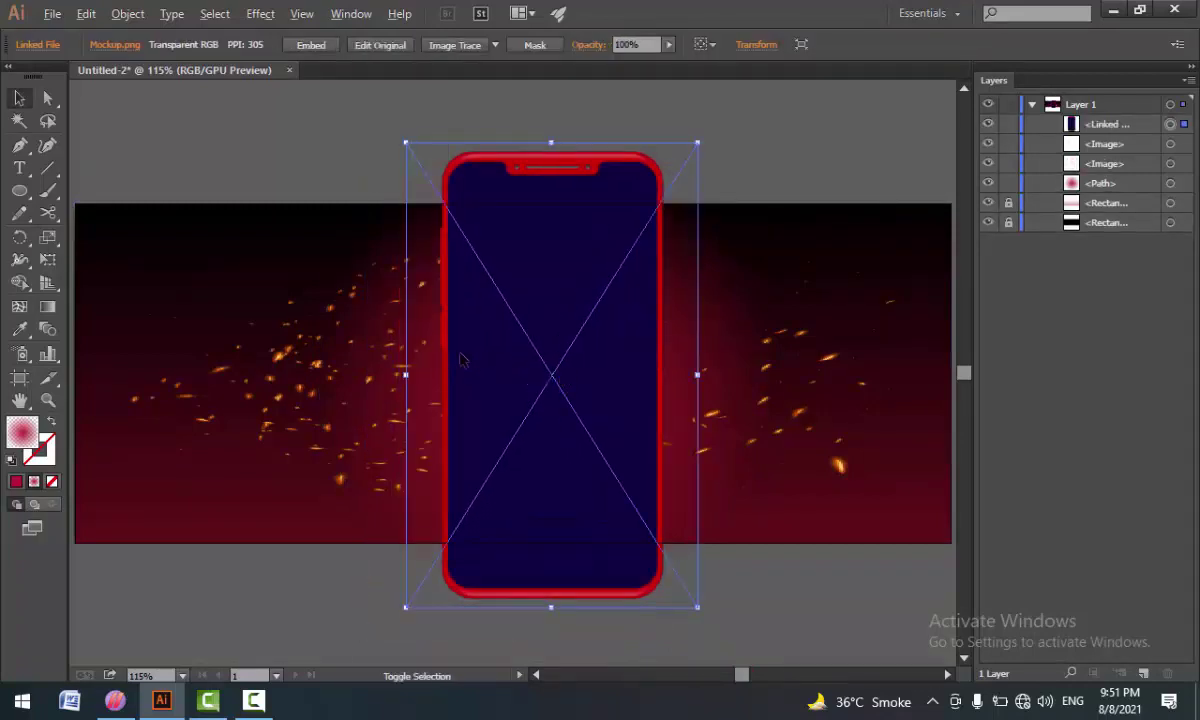
drag(405, 373, 456, 383)
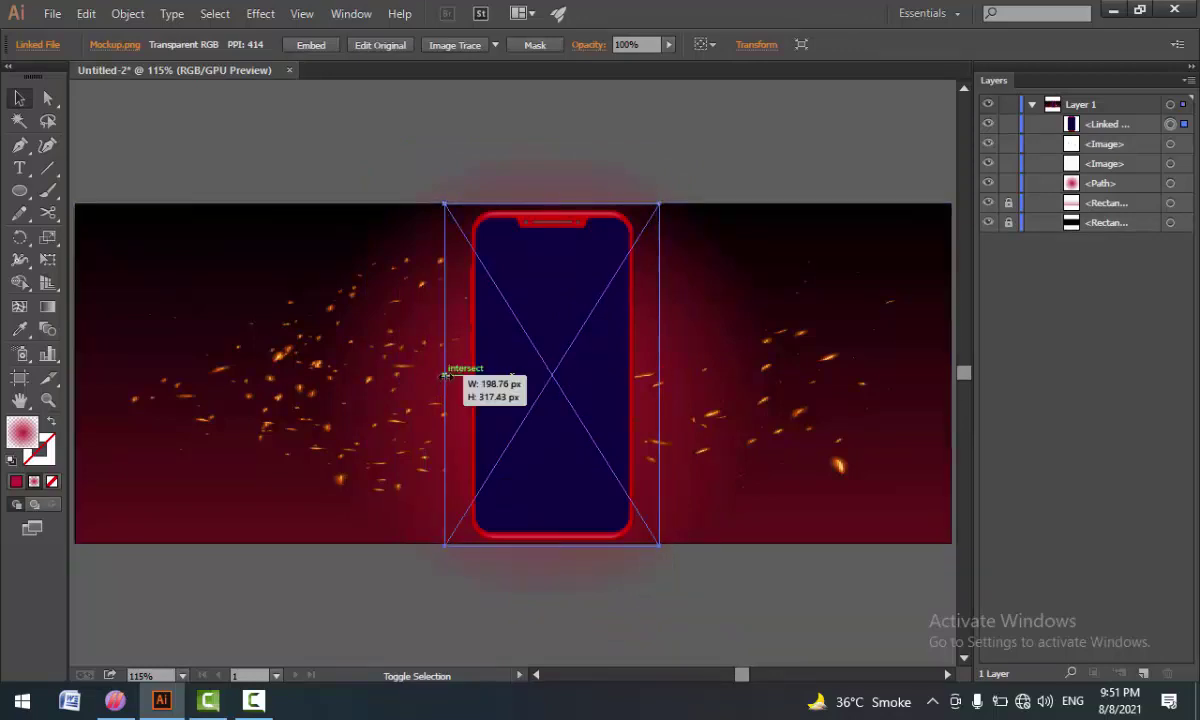
drag(557, 425, 543, 369)
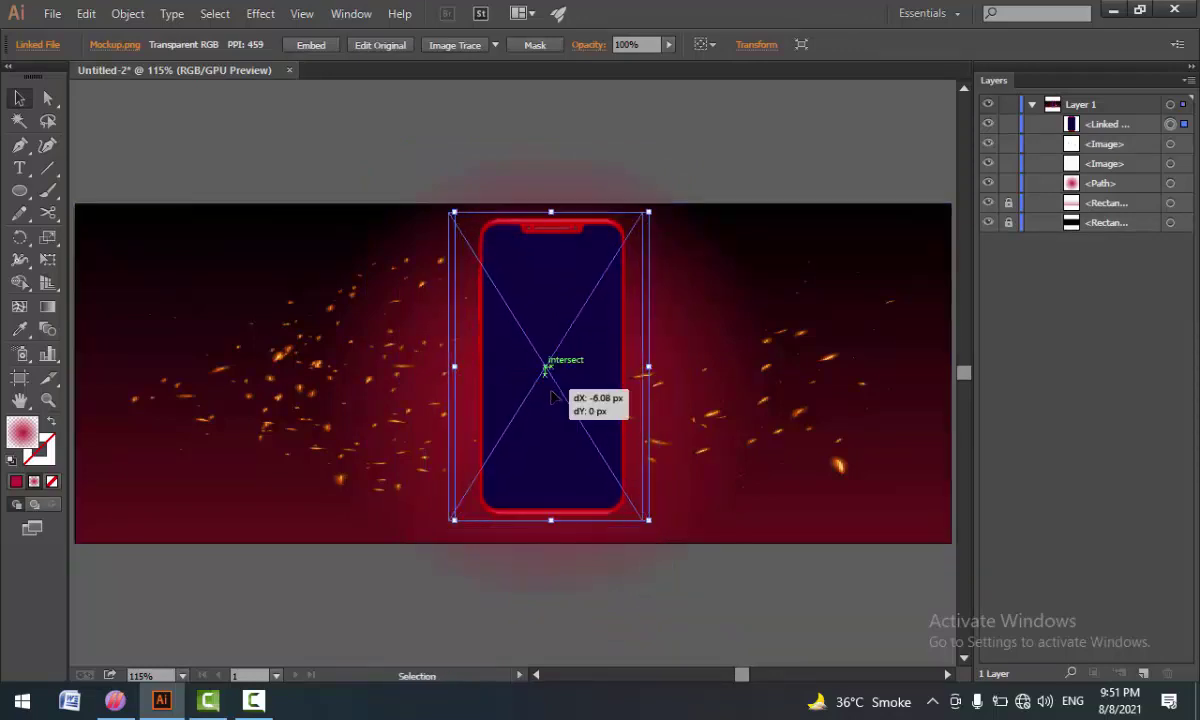
- Embed the phone mockup image in the document
click(310, 46)
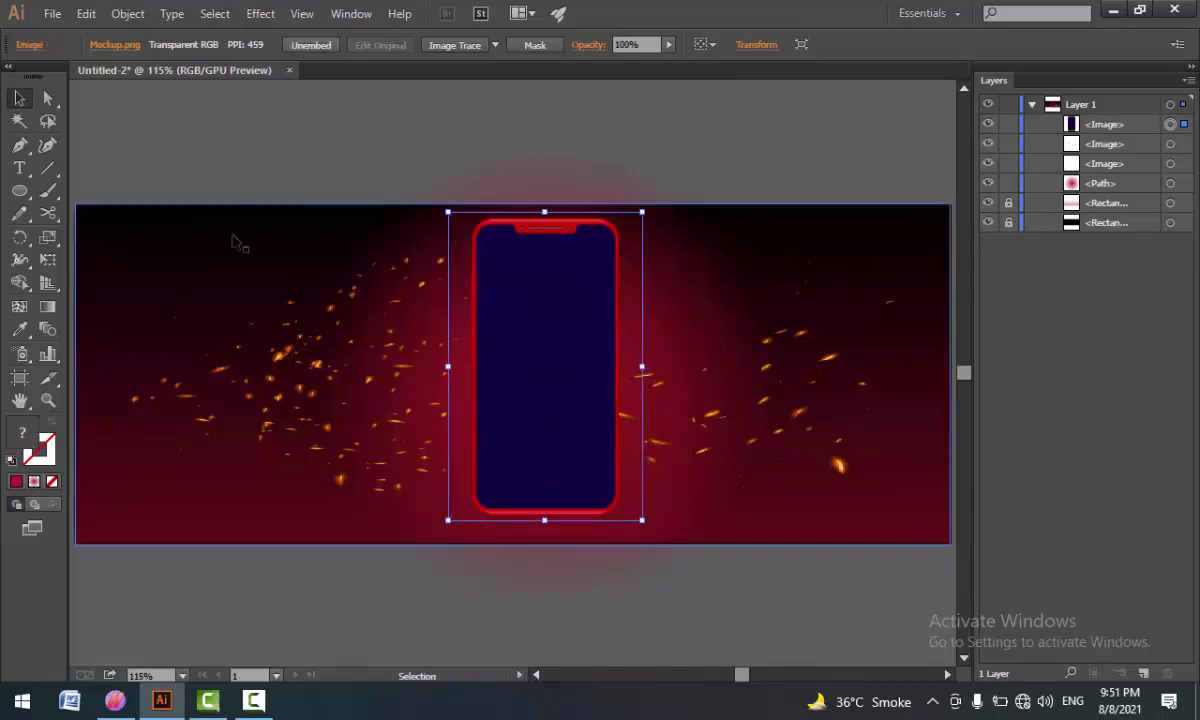
click(178, 155)
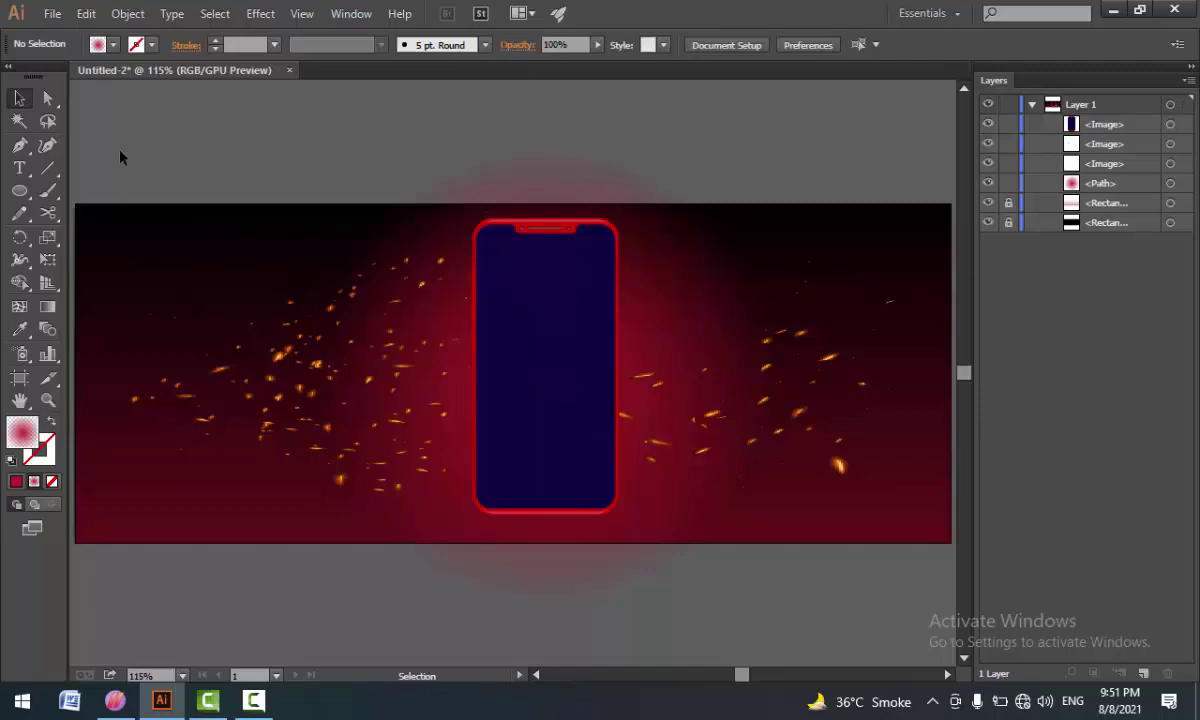
click(52, 13)
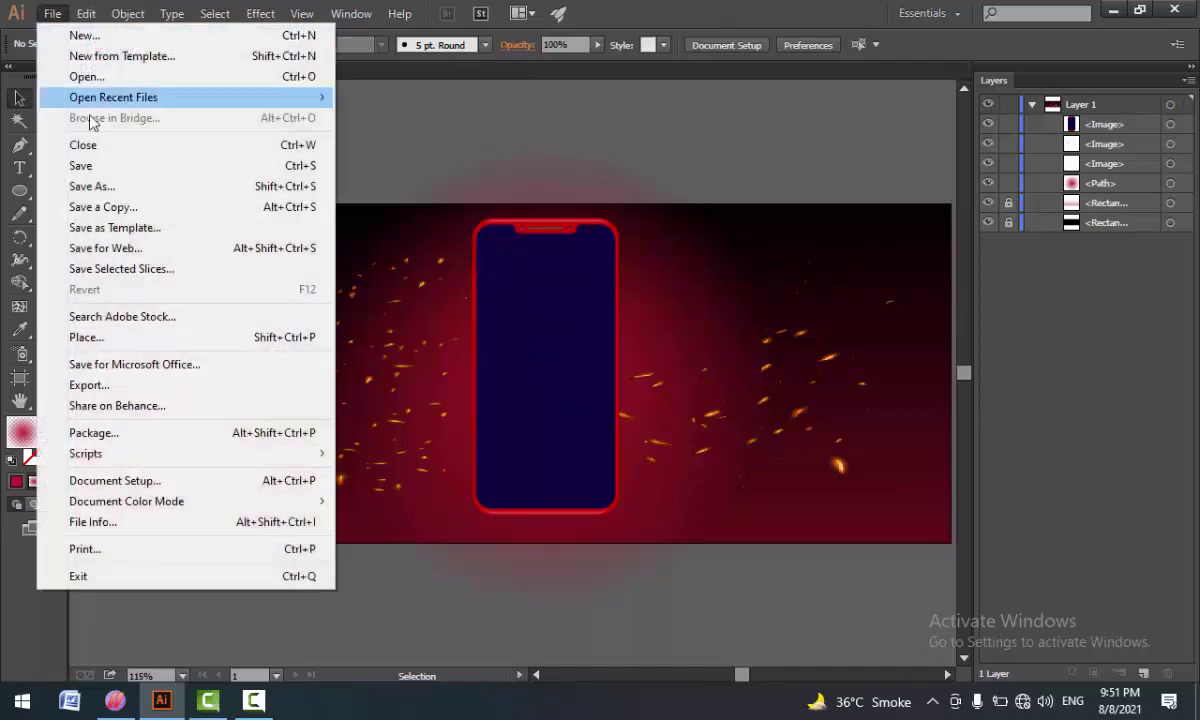
- Place Delicious Food.png over the phone, nudge it into centre and embed it
click(90, 337)
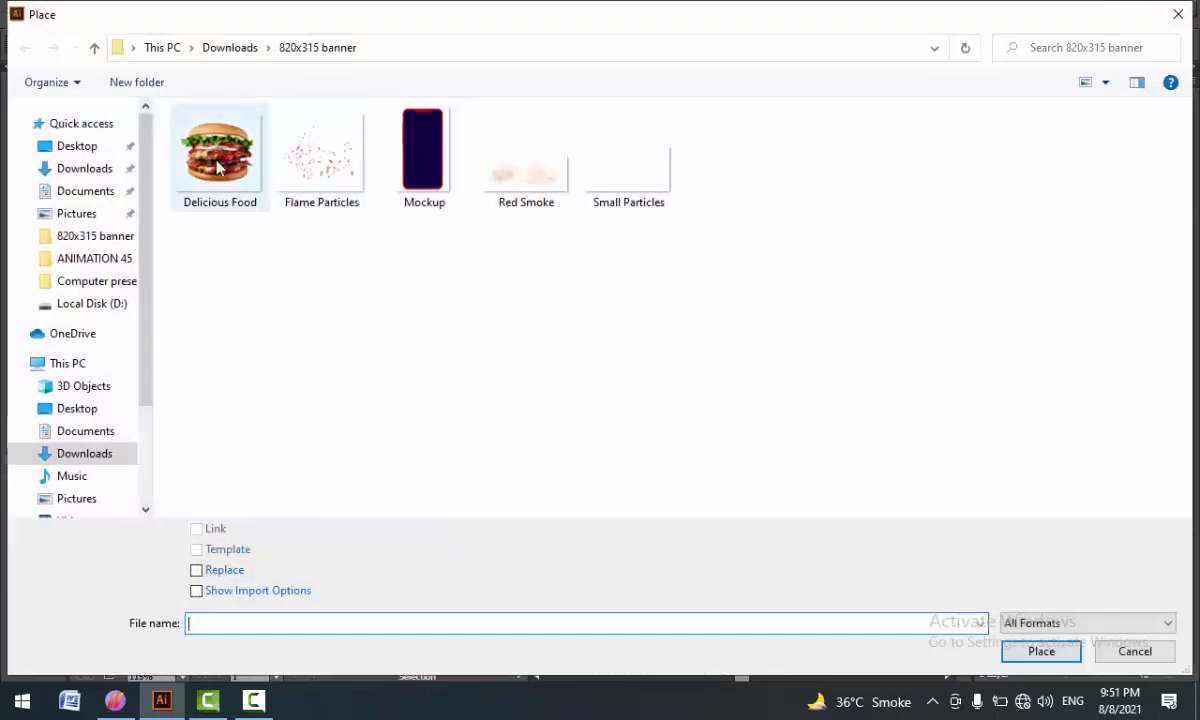
double_click(218, 168)
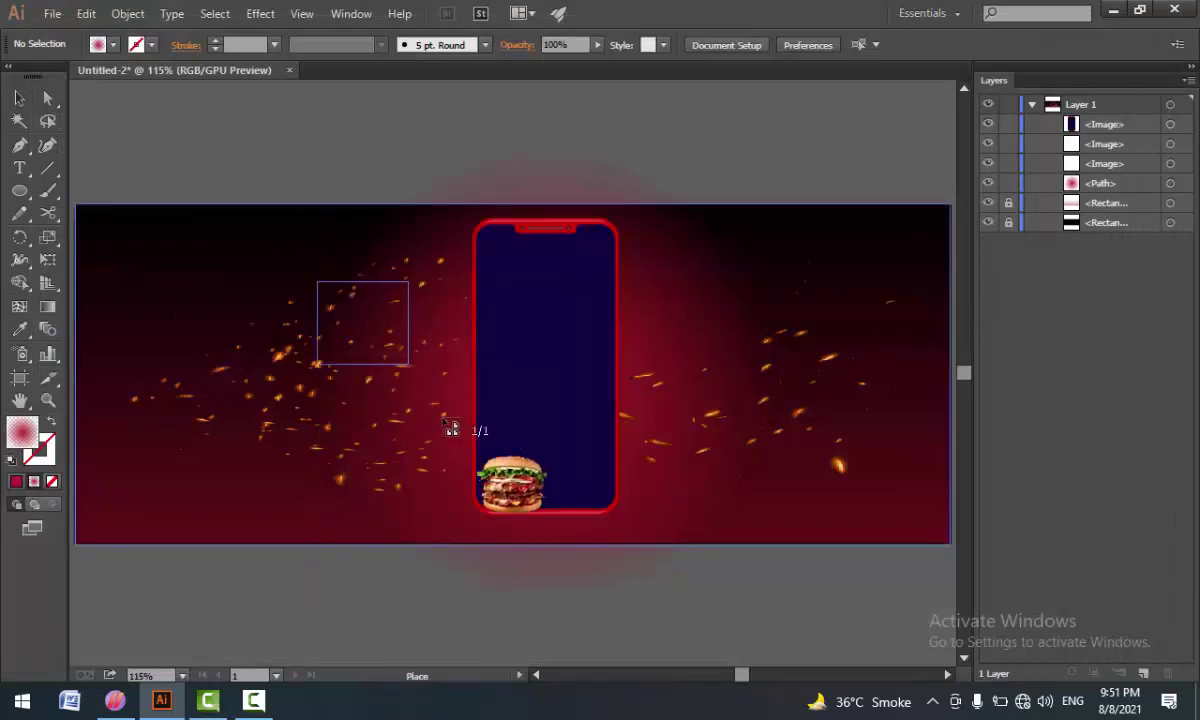
drag(451, 428, 617, 557)
mouse_move(481, 421)
mouse_down()
mouse_move(552, 368)
mouse_move(537, 381)
mouse_up()
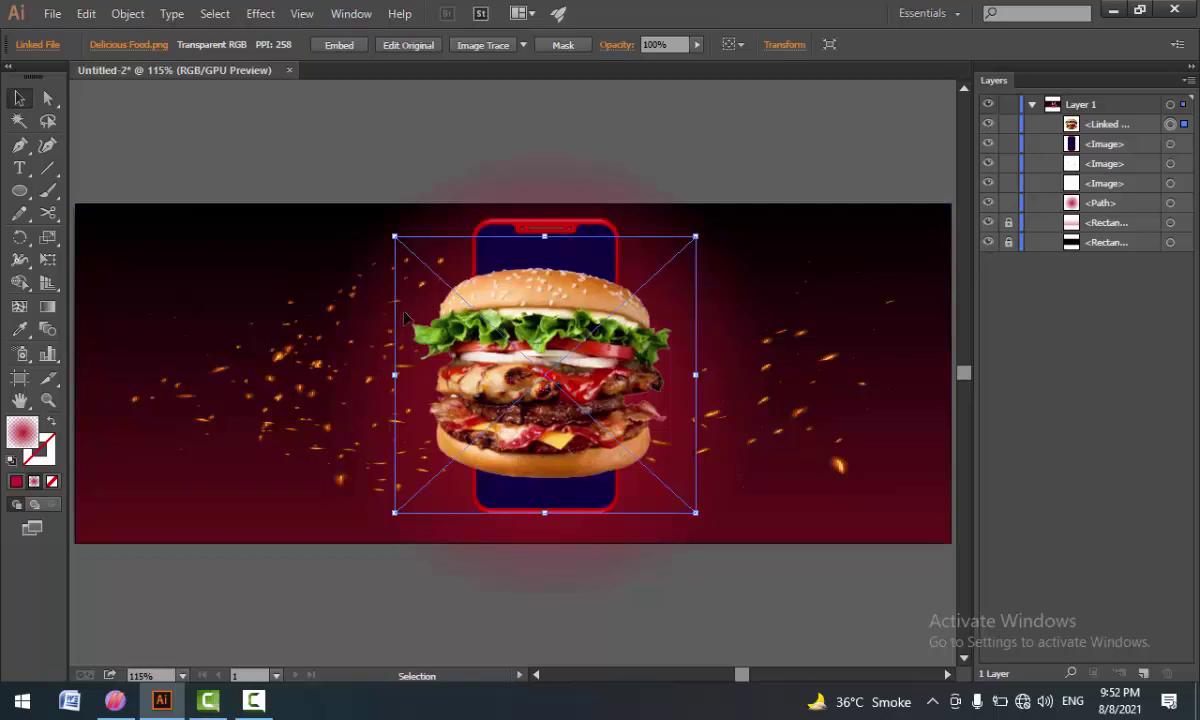
key(Up)
key(Up)
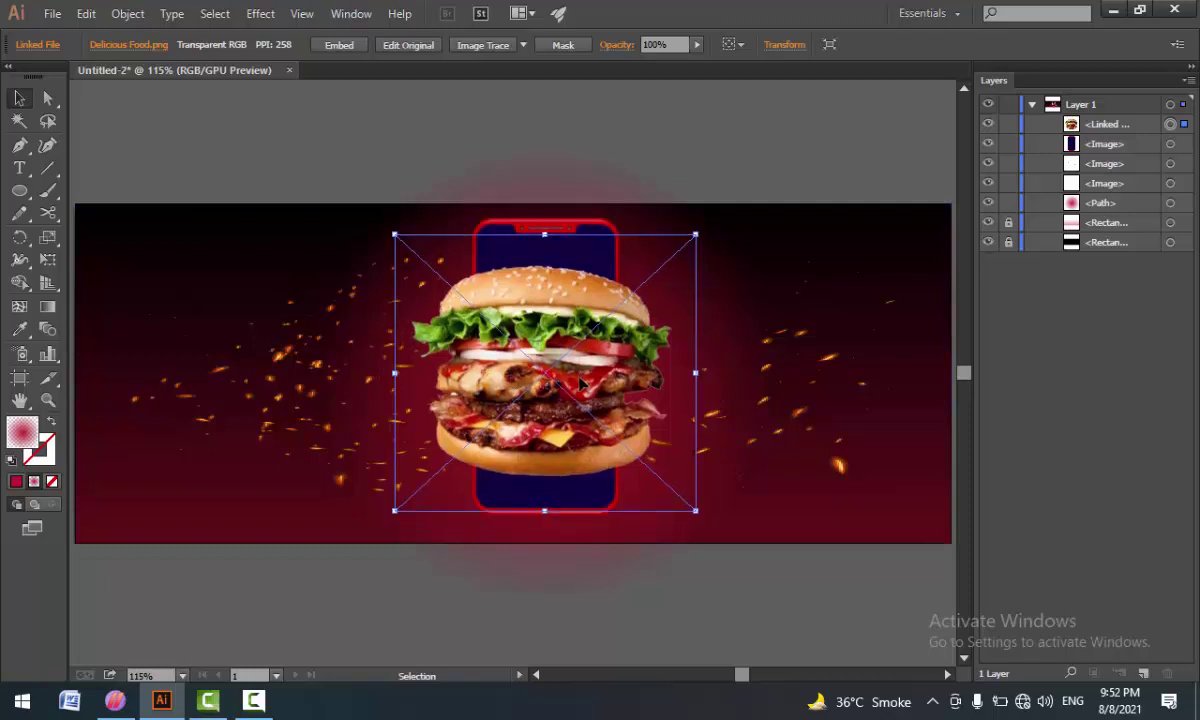
key(Up)
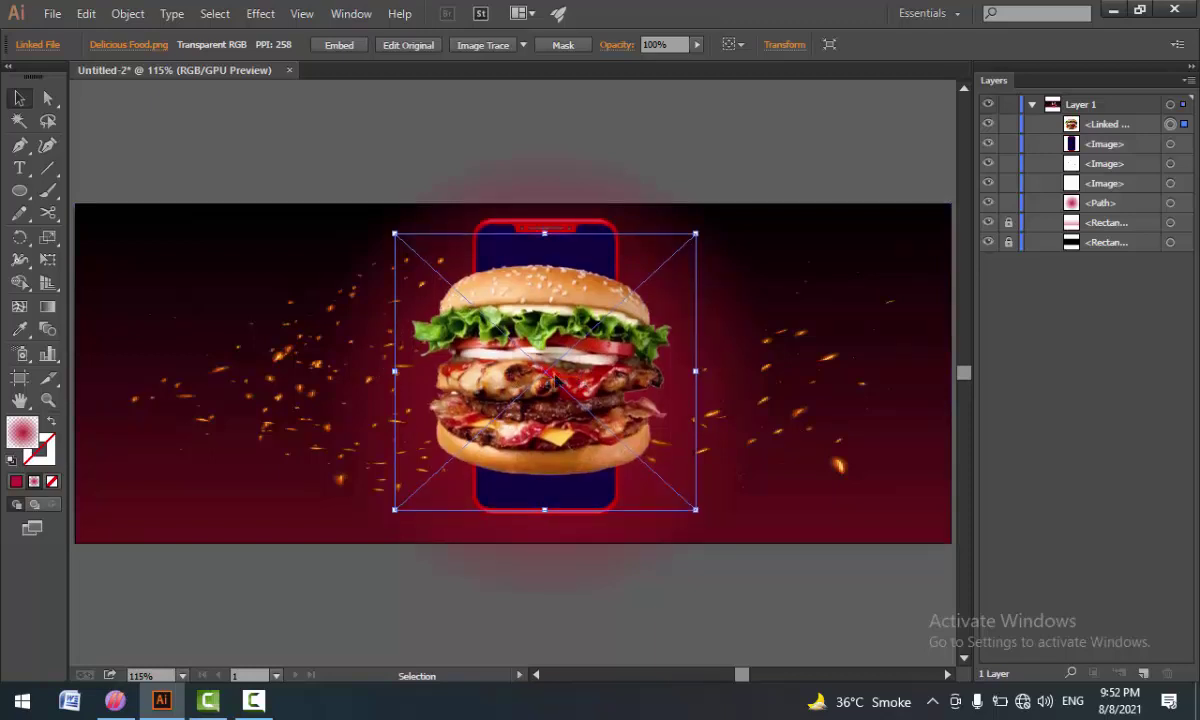
click(326, 162)
drag(511, 390, 510, 410)
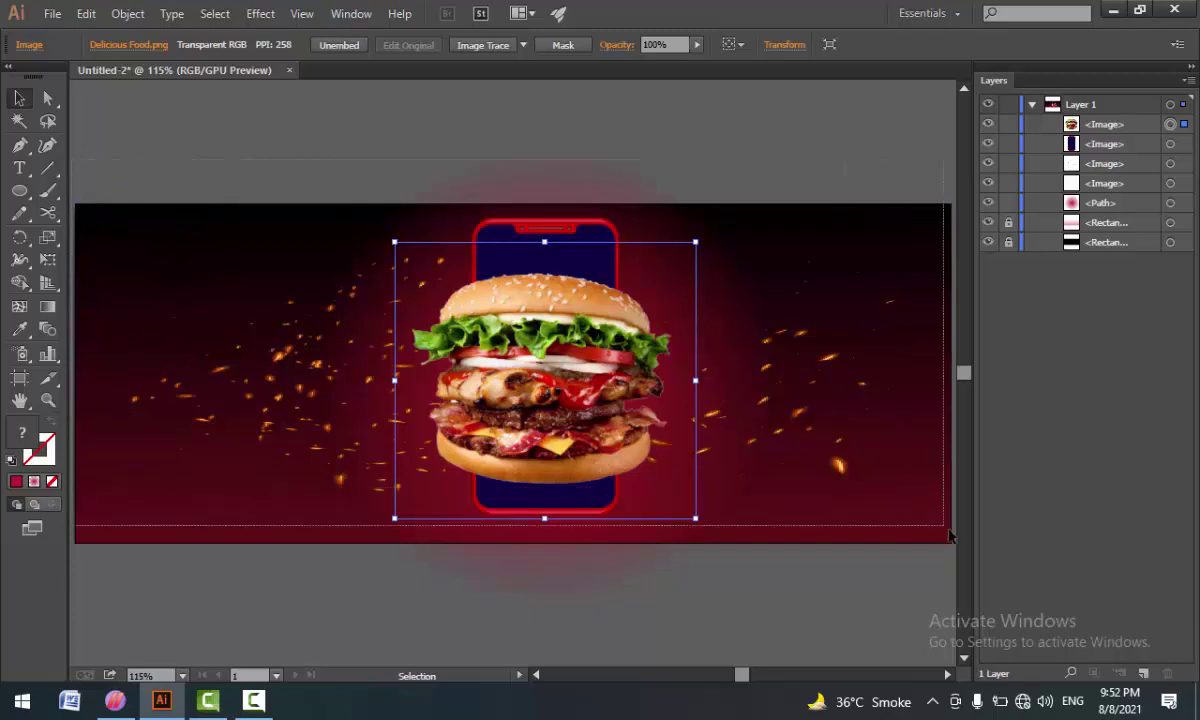
- Select all and lock the burger, phone, particle images and glow path in Layers
scroll(841, 604, right, 3)
key(ctrl+a)
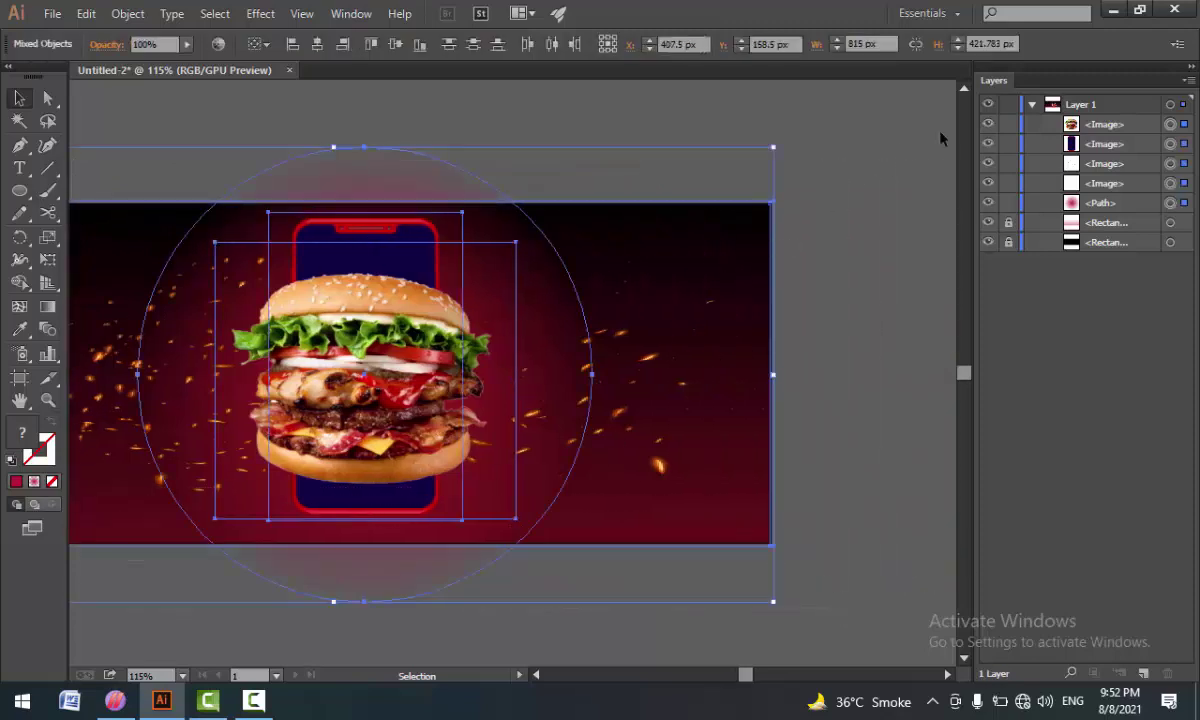
click(1009, 126)
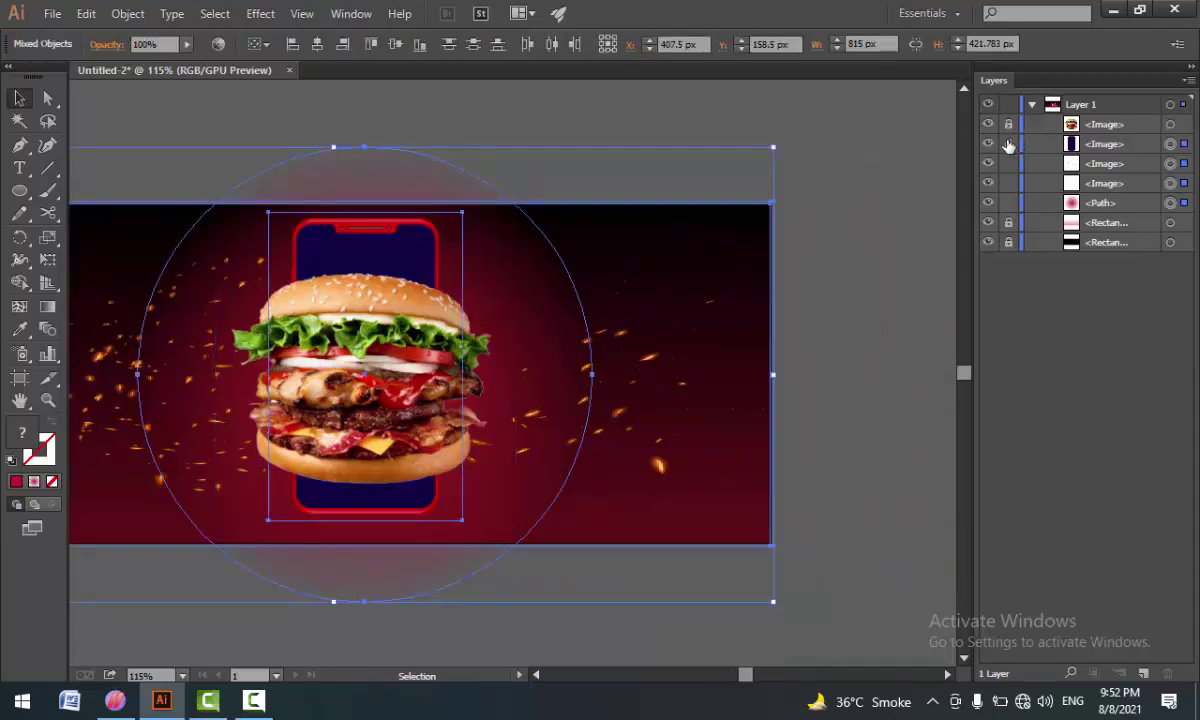
drag(1009, 145, 1009, 203)
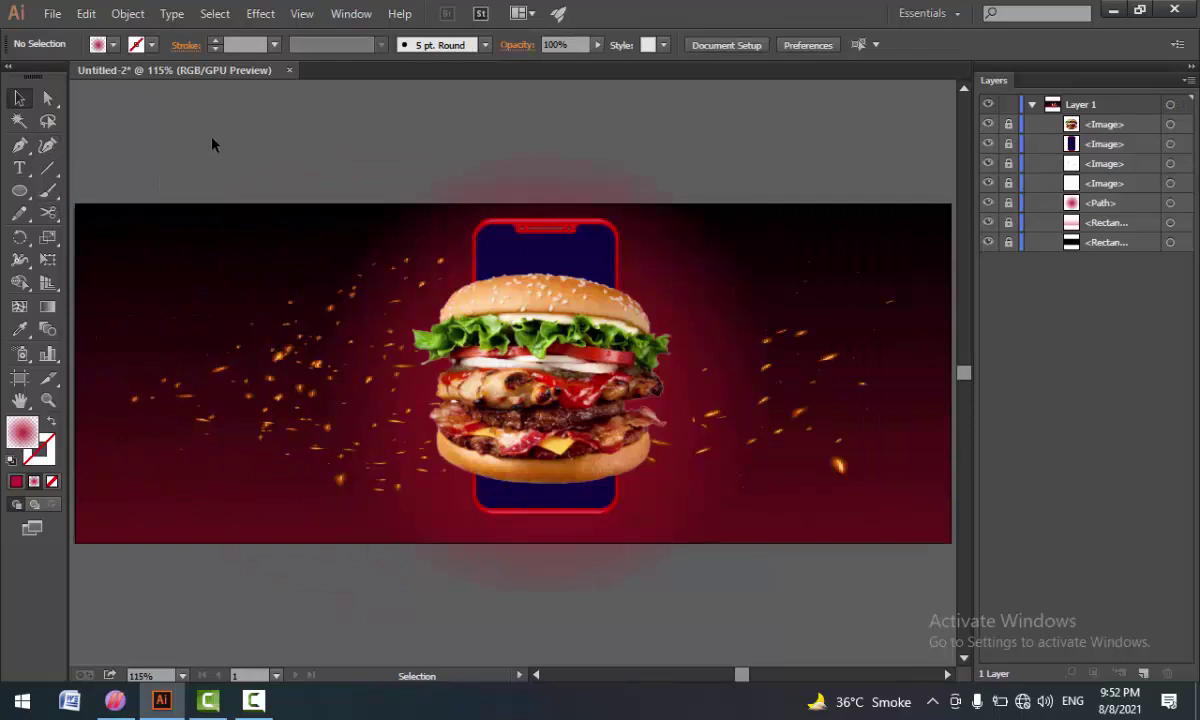
- Start a new 72 pt text object above the banner
click(19, 168)
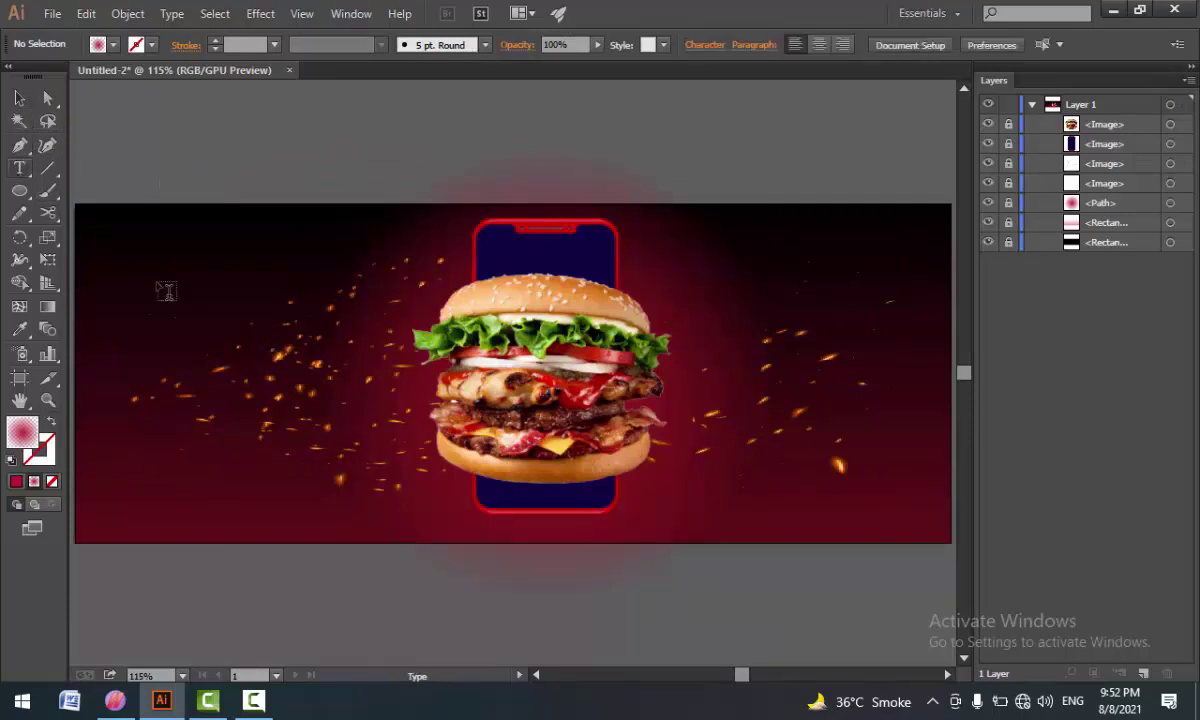
click(131, 172)
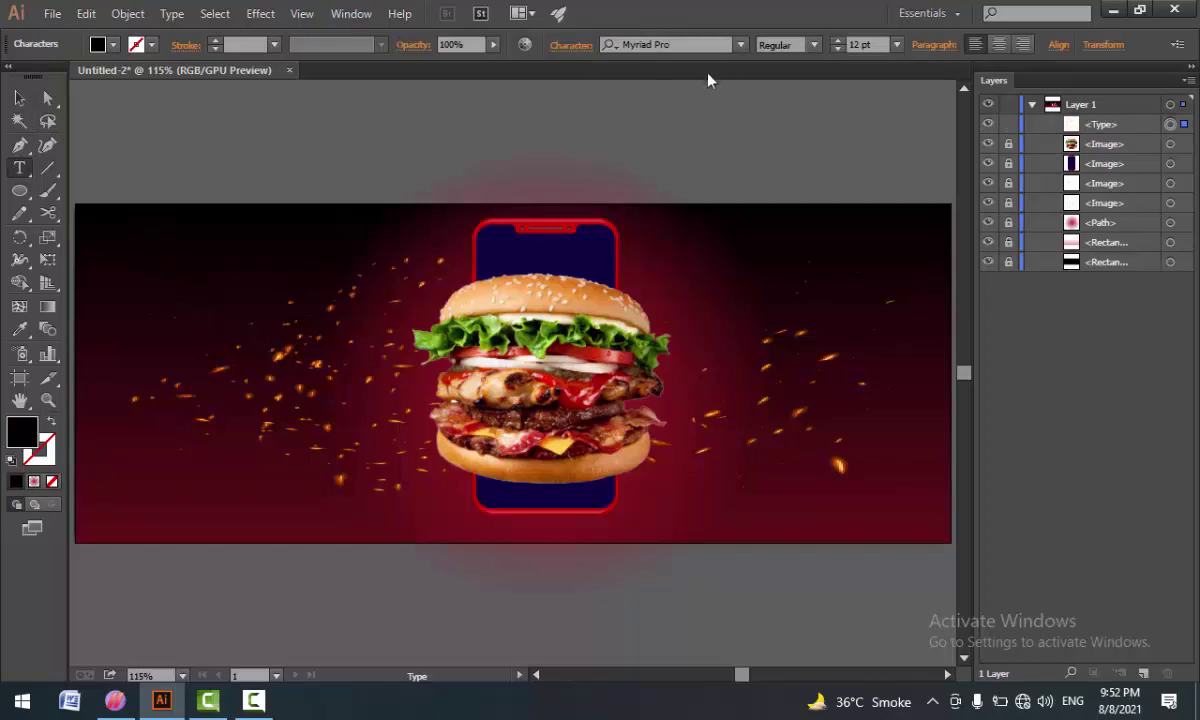
click(740, 45)
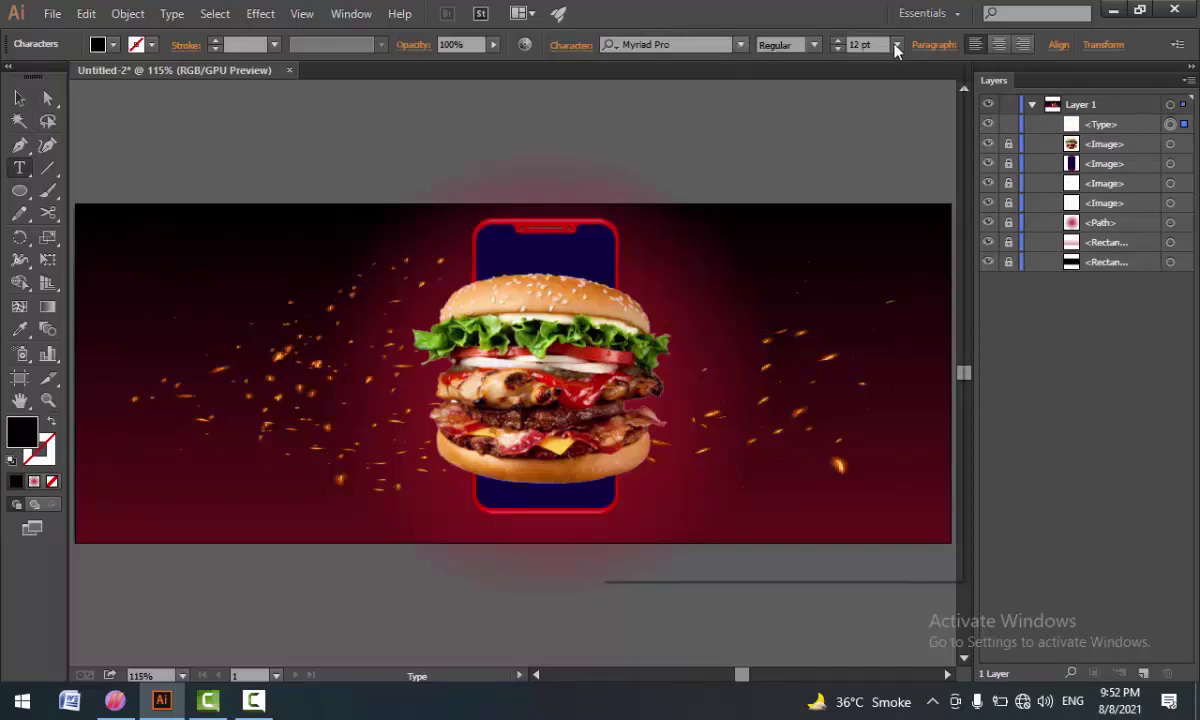
click(897, 45)
click(862, 356)
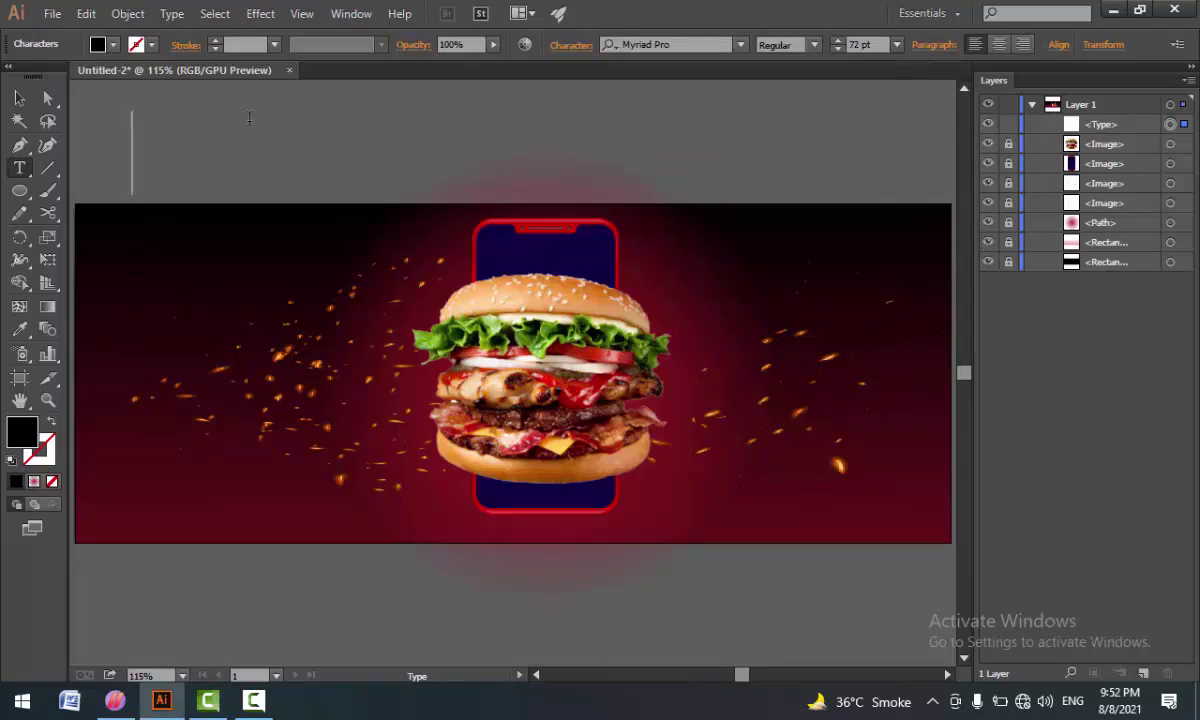
- Type SPECIAL in capitals and move it onto the banner's dark left side
text(s)
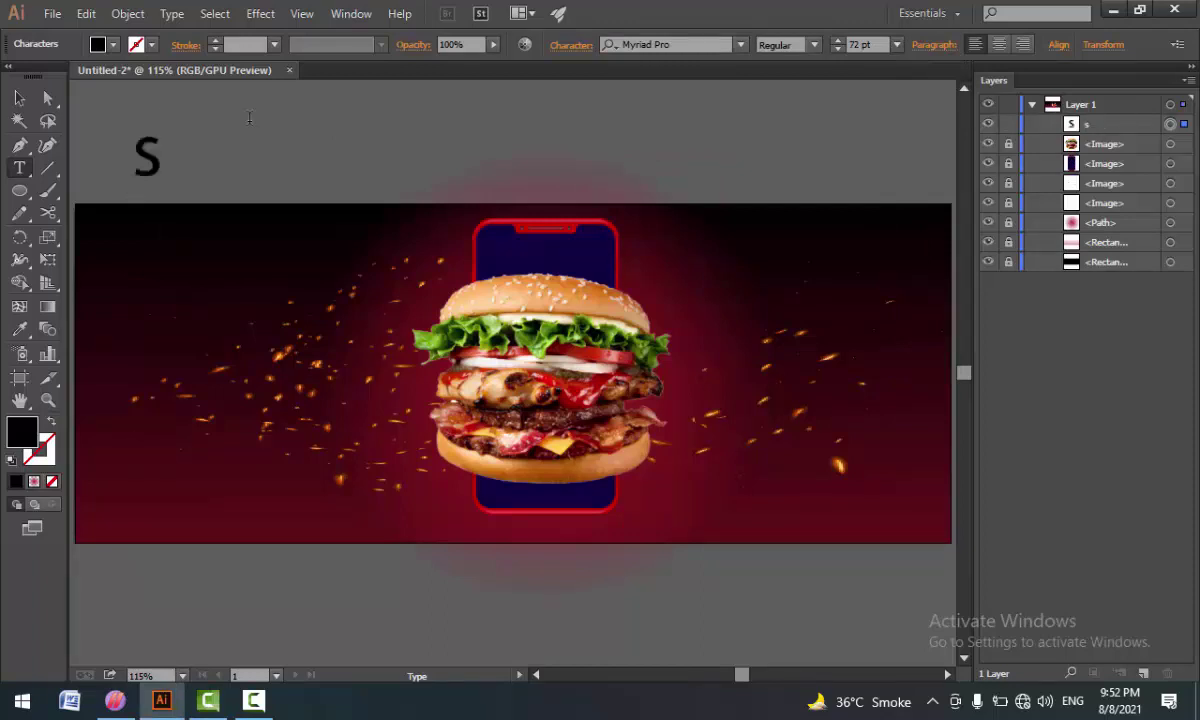
text(peci)
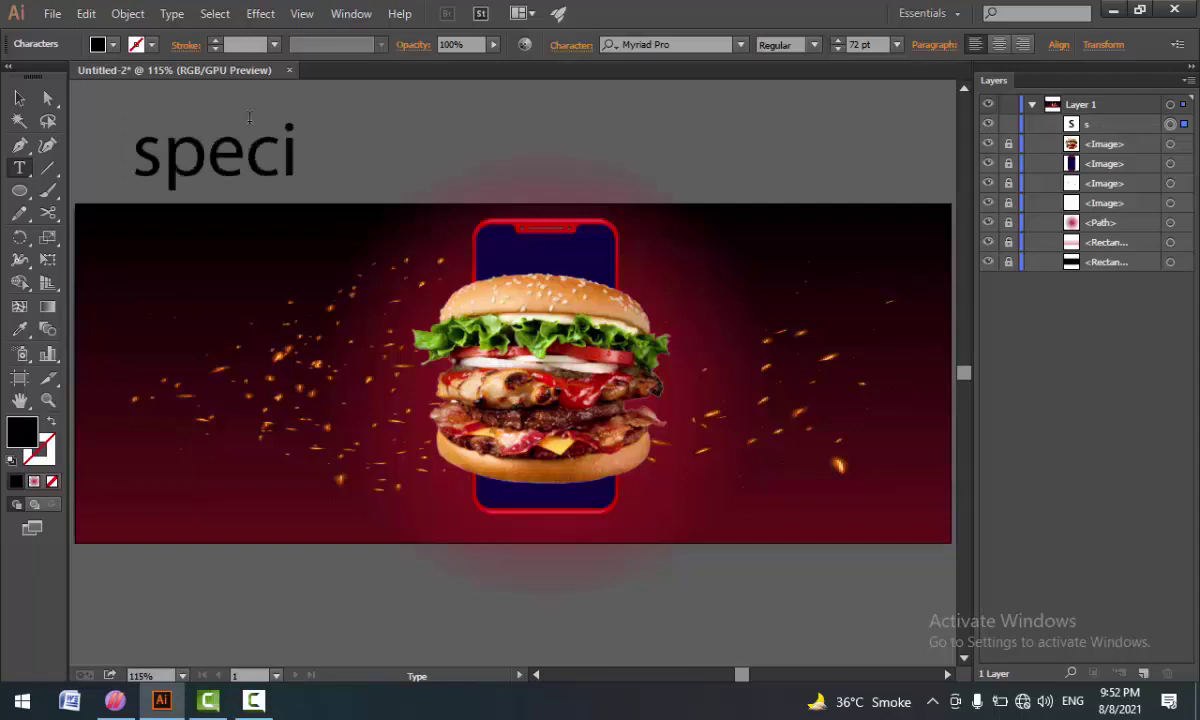
text(al)
key(BackSpace)
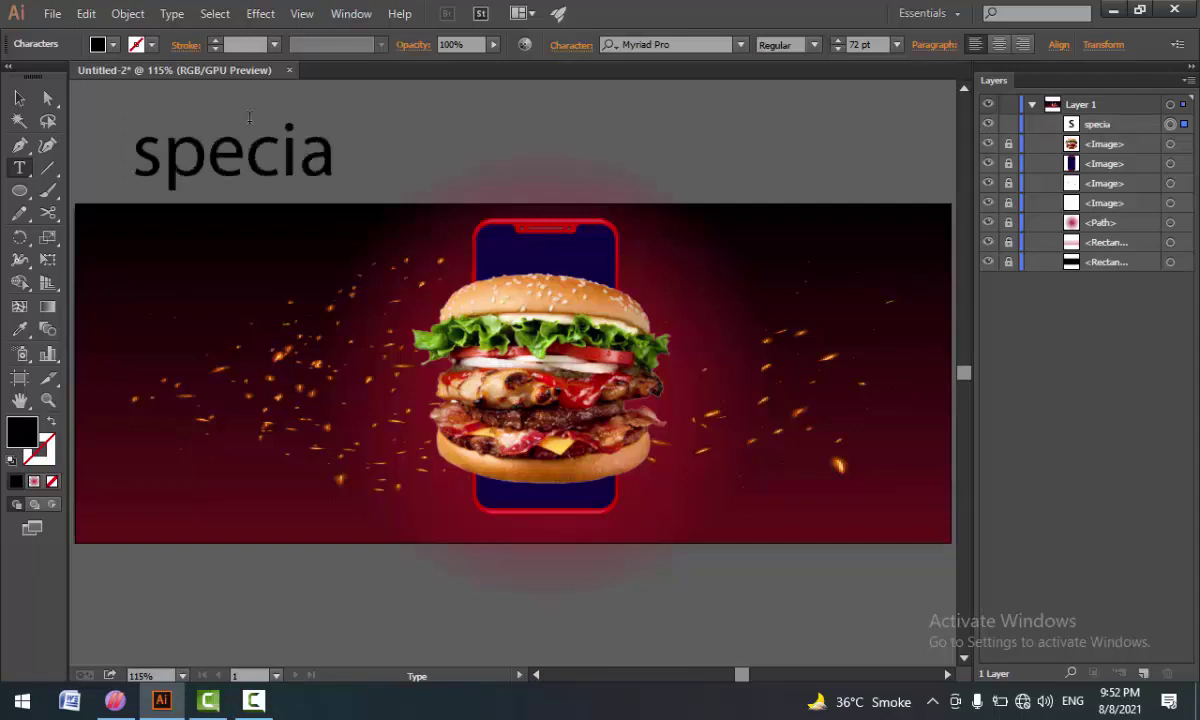
key(BackSpace)
key(BackSpace)
key(BackSpace)
key(BackSpace)
key(BackSpace)
key(BackSpace)
text(SP)
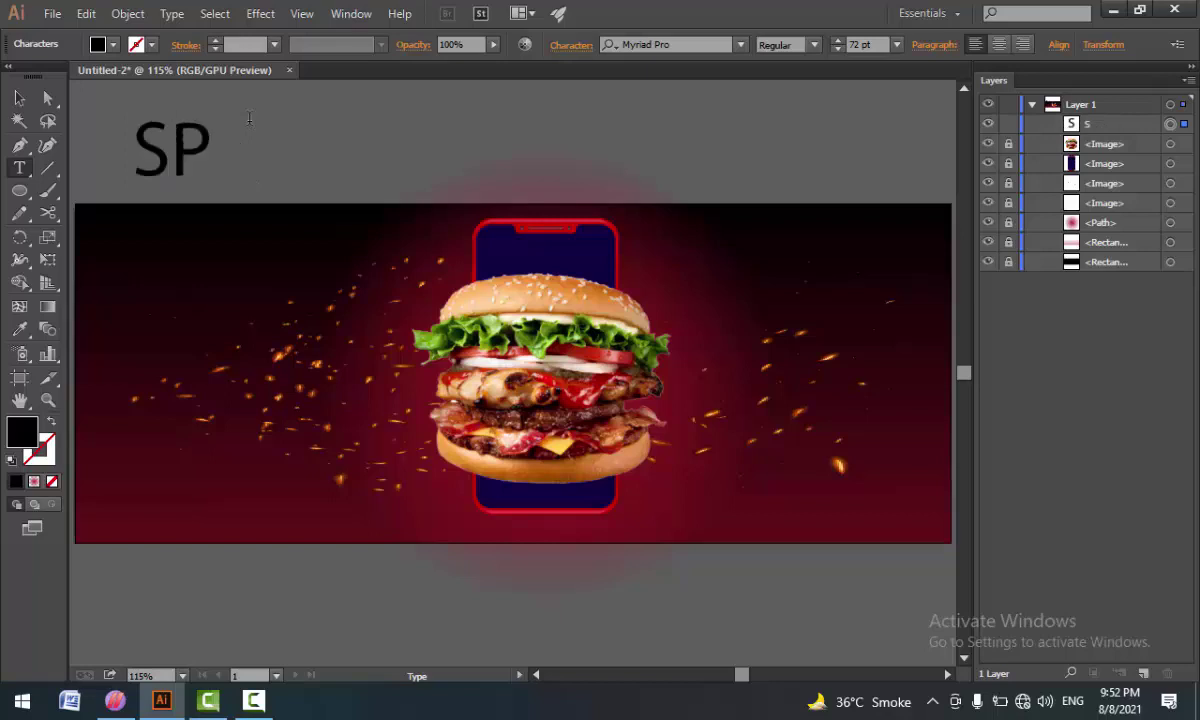
text(ECIAL)
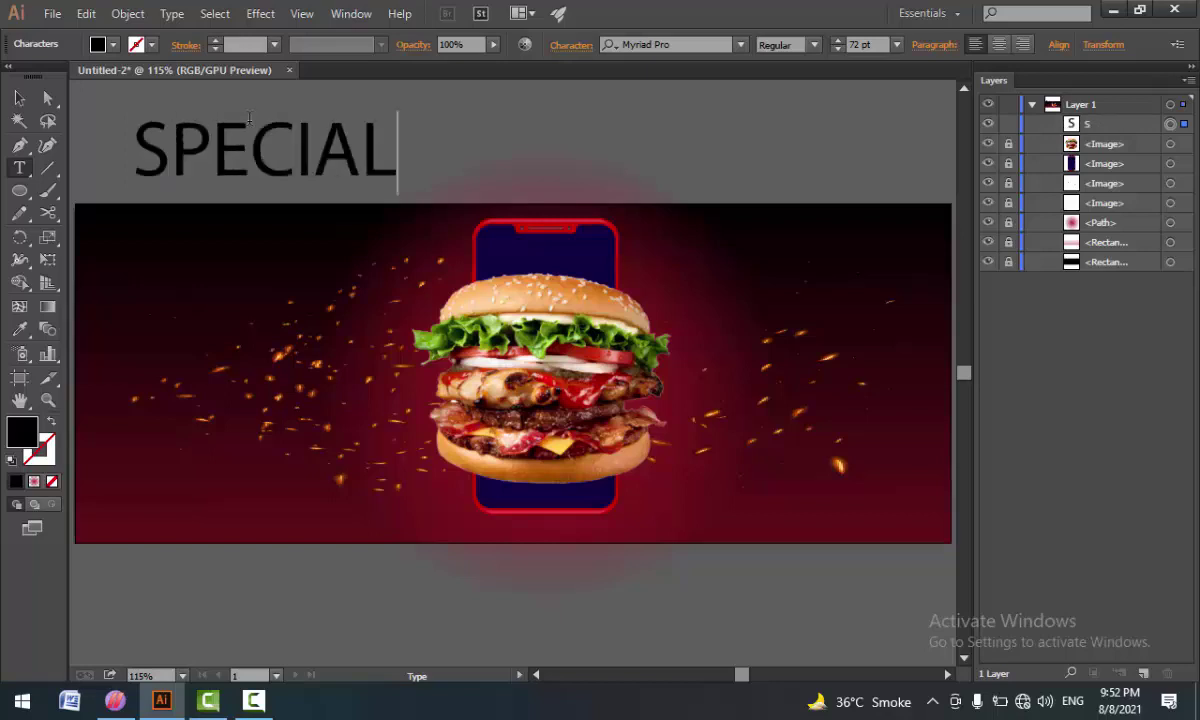
click(19, 97)
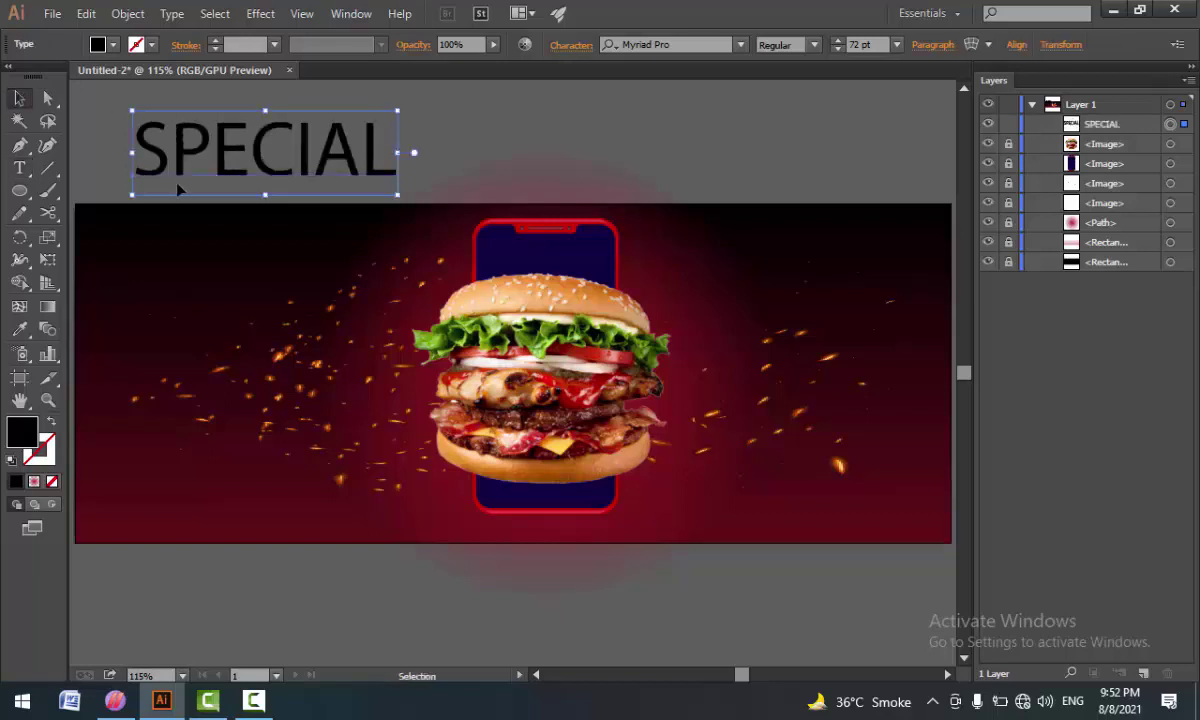
drag(185, 165, 172, 313)
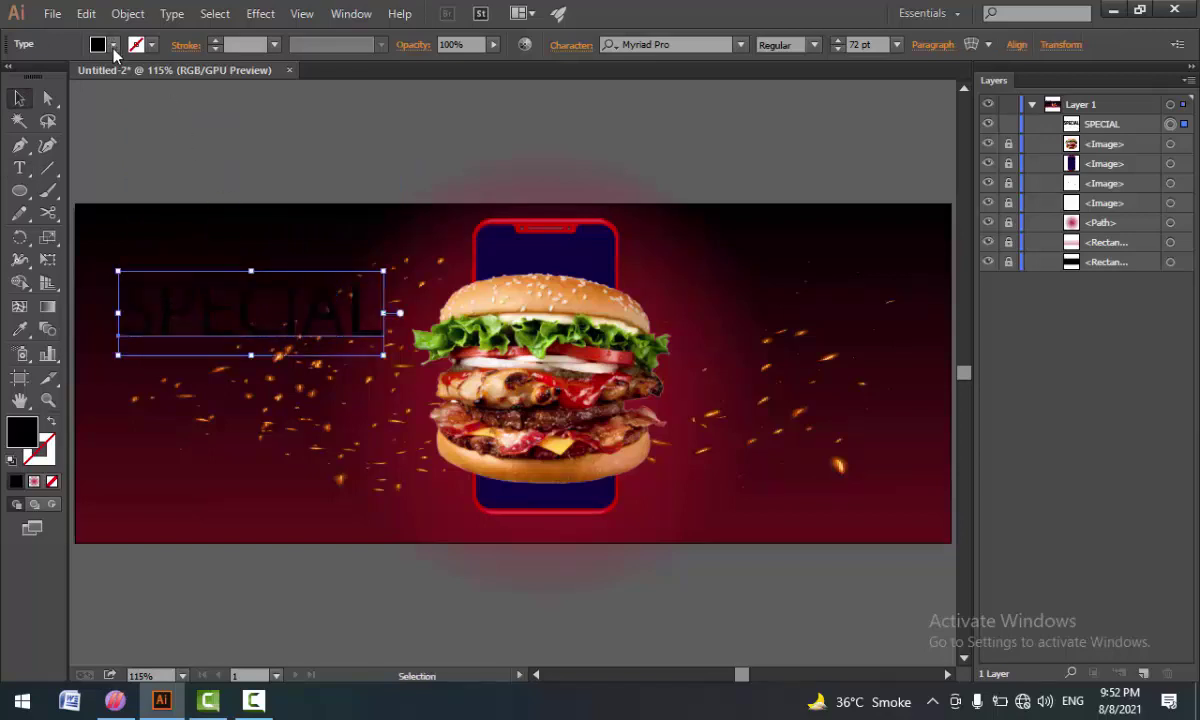
- Make SPECIAL white and set it in the Capture it font
click(114, 46)
click(39, 76)
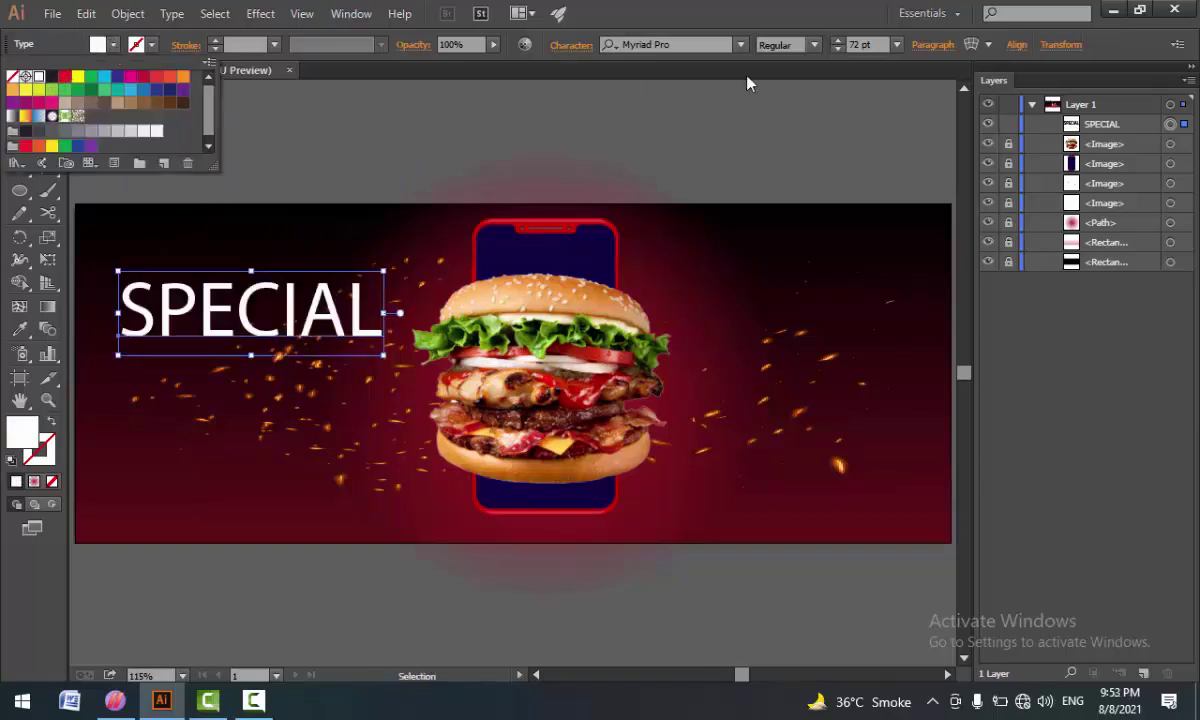
click(683, 40)
click(684, 44)
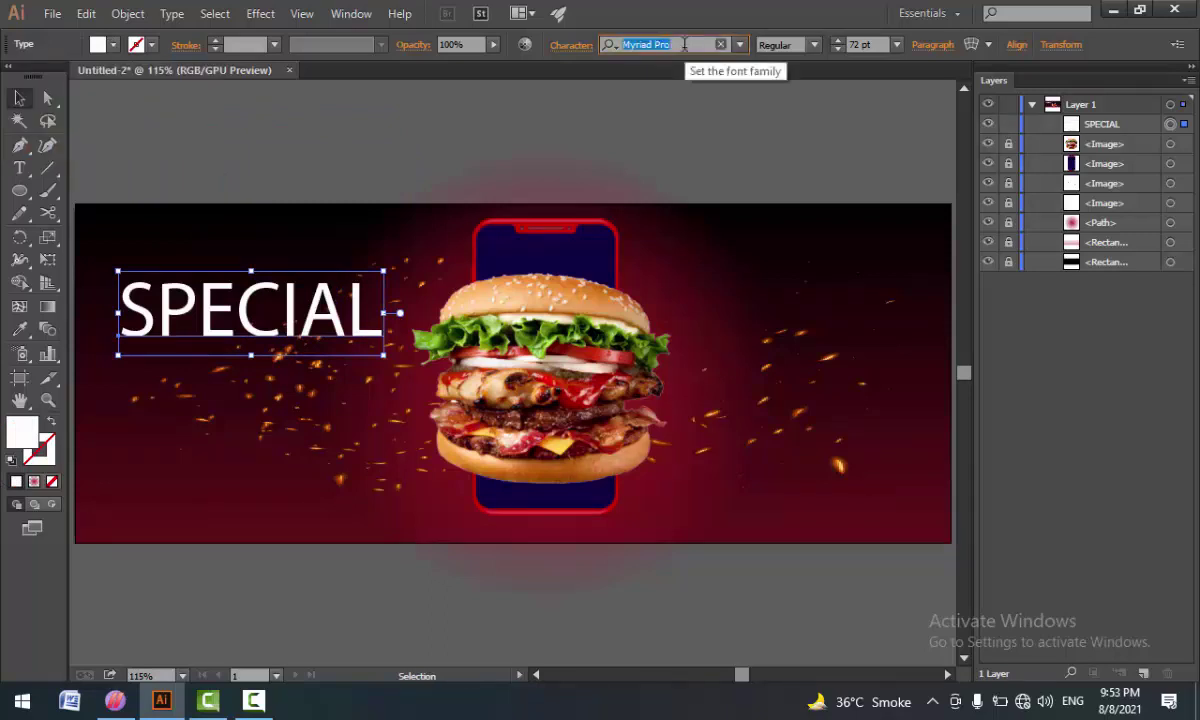
text(CA)
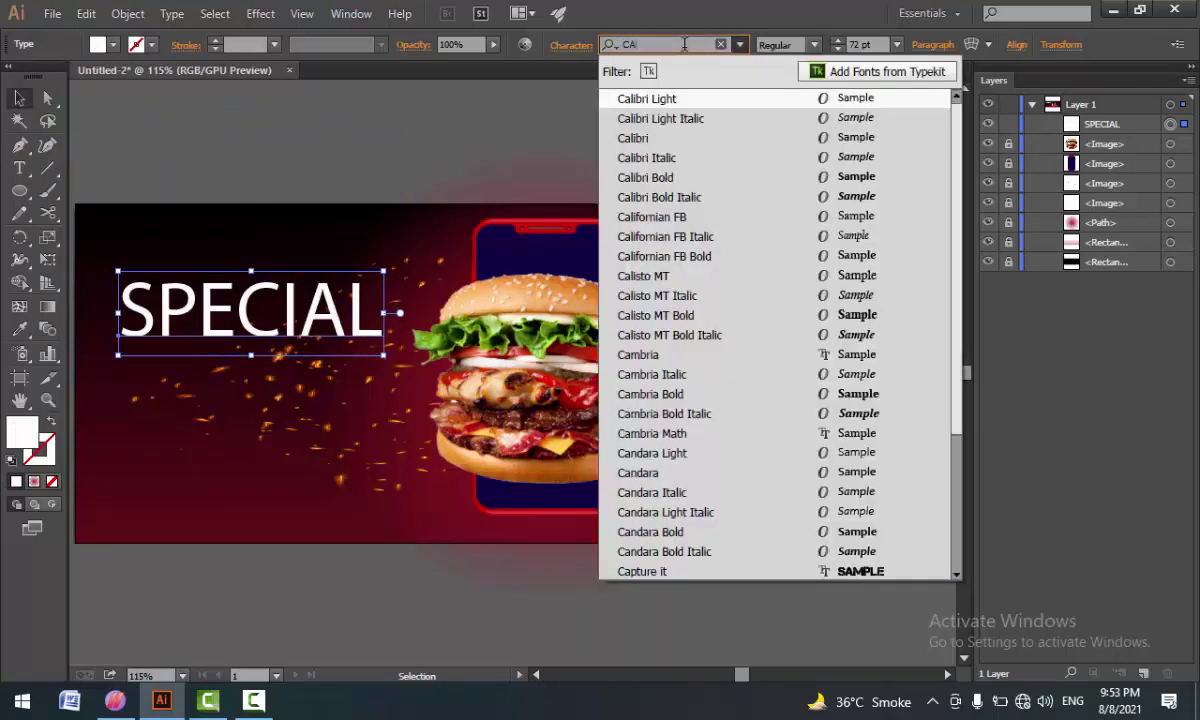
text(P)
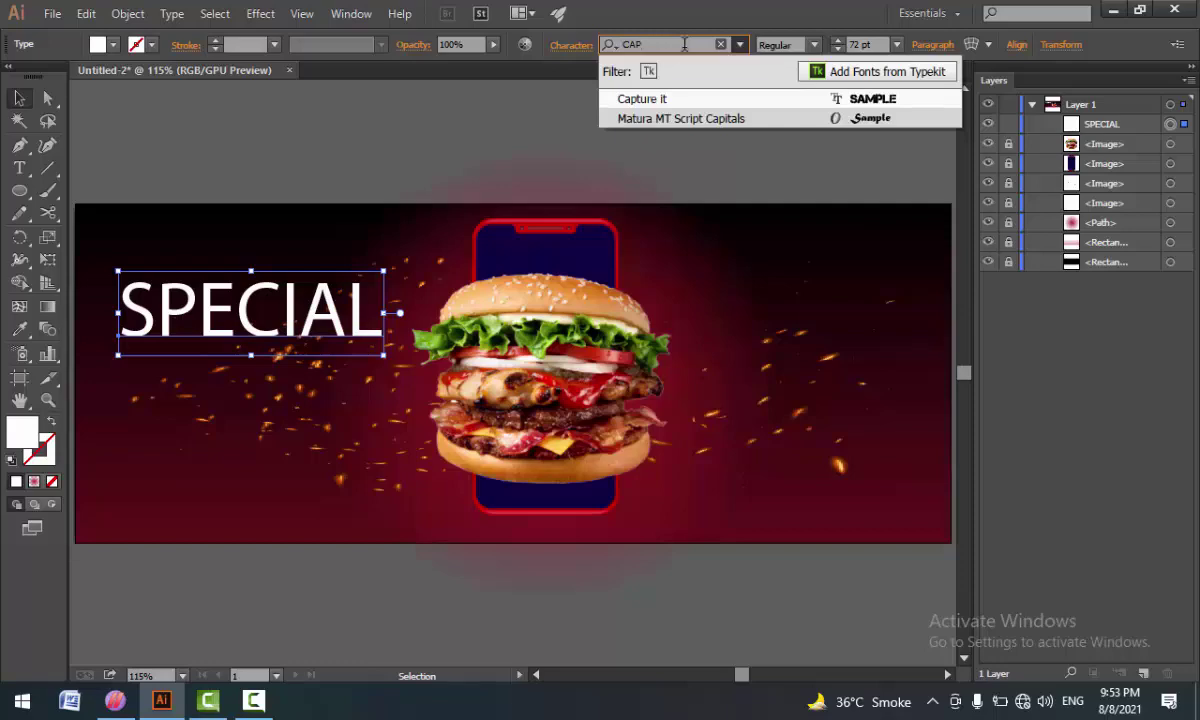
click(658, 100)
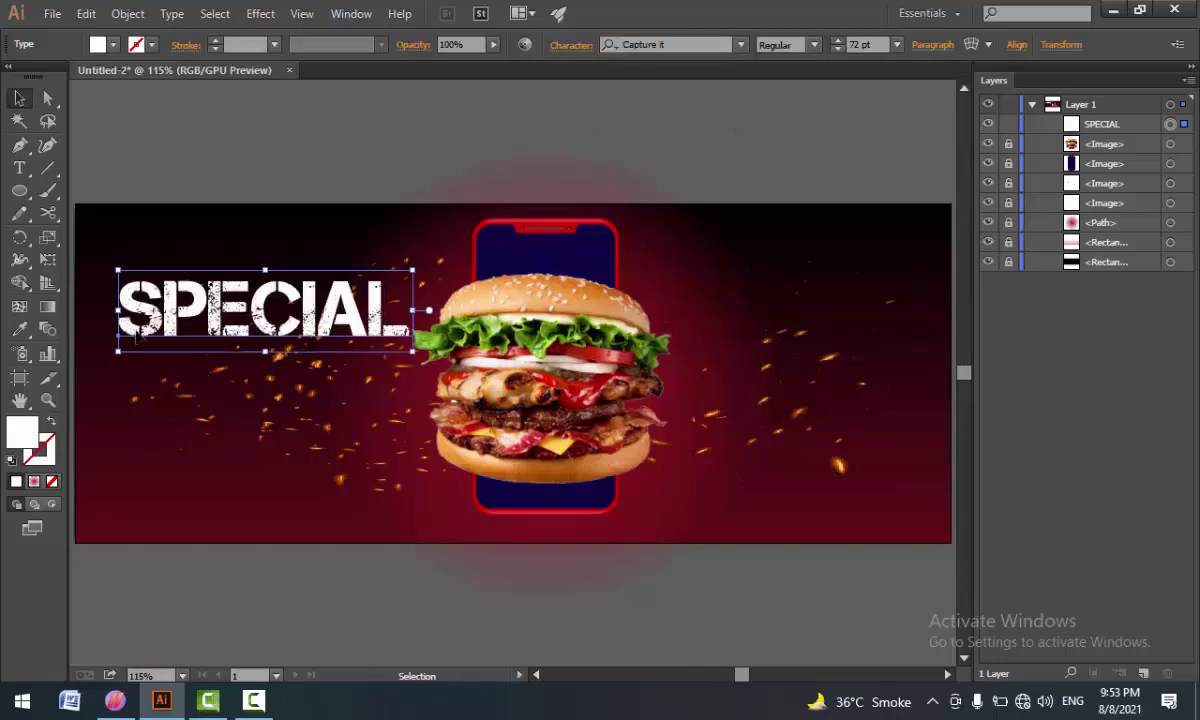
- Alt-drag a duplicate of SPECIAL directly below the original
scroll(128, 335, up, 3)
scroll(242, 366, down, 1)
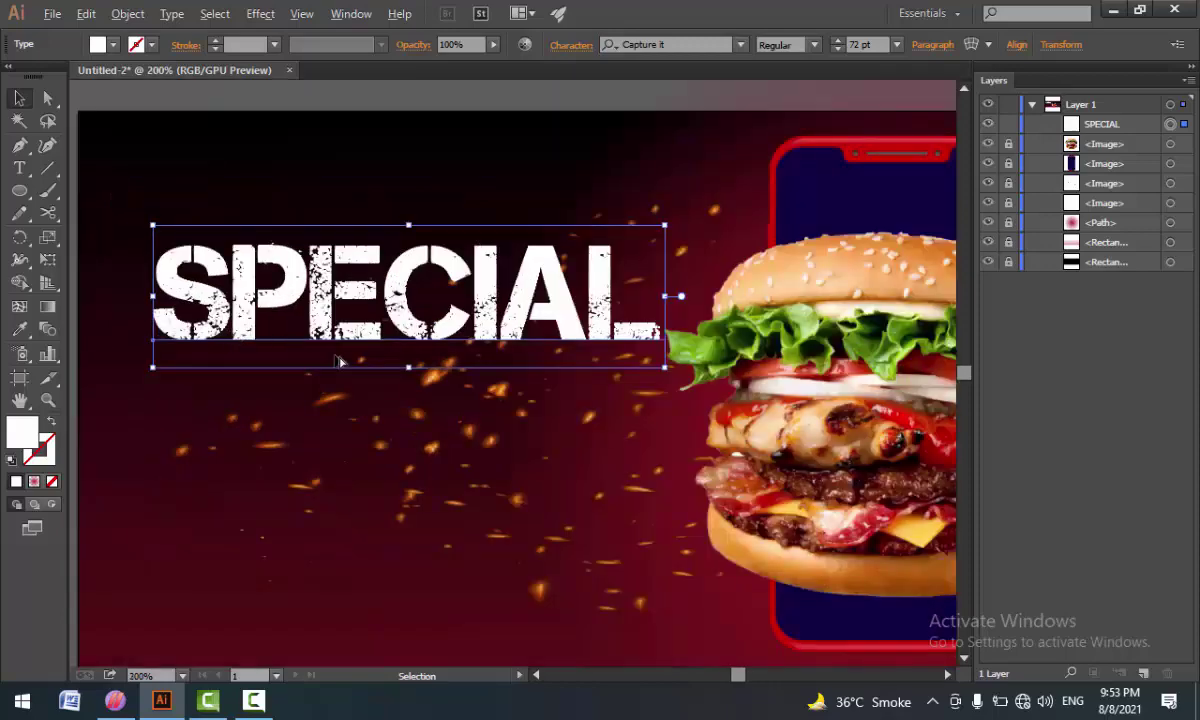
scroll(310, 340, down, 1)
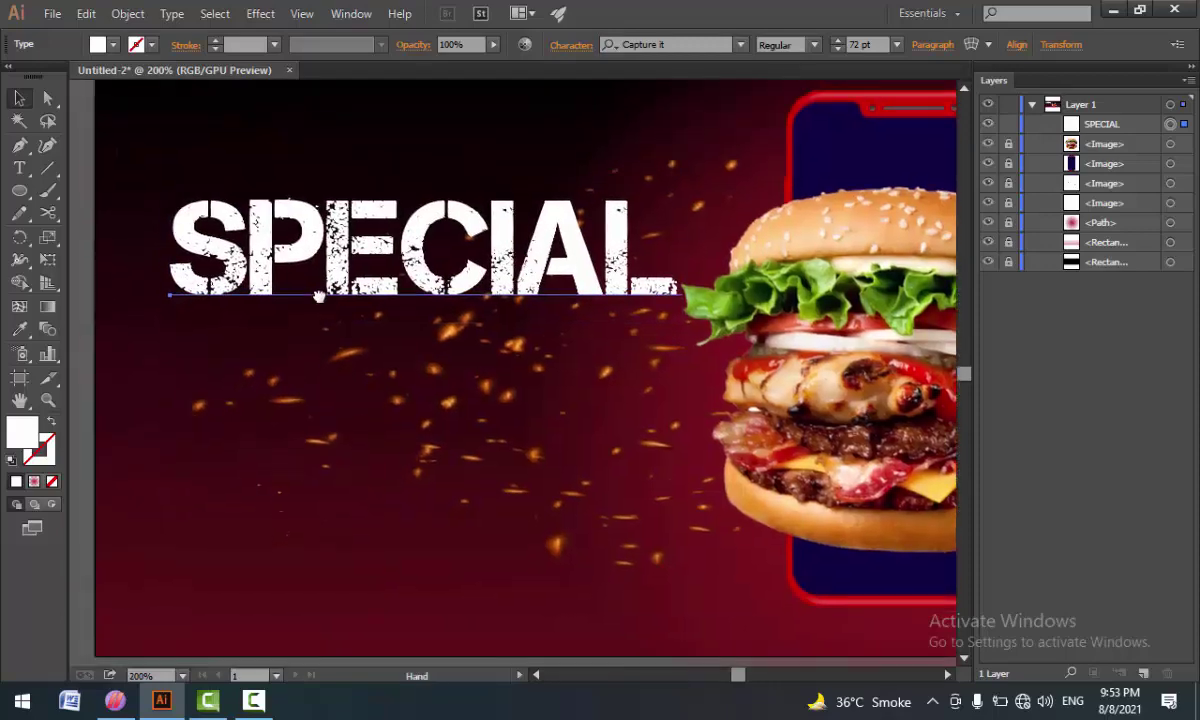
mouse_move(289, 245)
mouse_down()
mouse_move(266, 239)
mouse_move(295, 245)
mouse_move(302, 377)
mouse_up()
- Replace the copied SPECIAL text with BURGER
key(t)
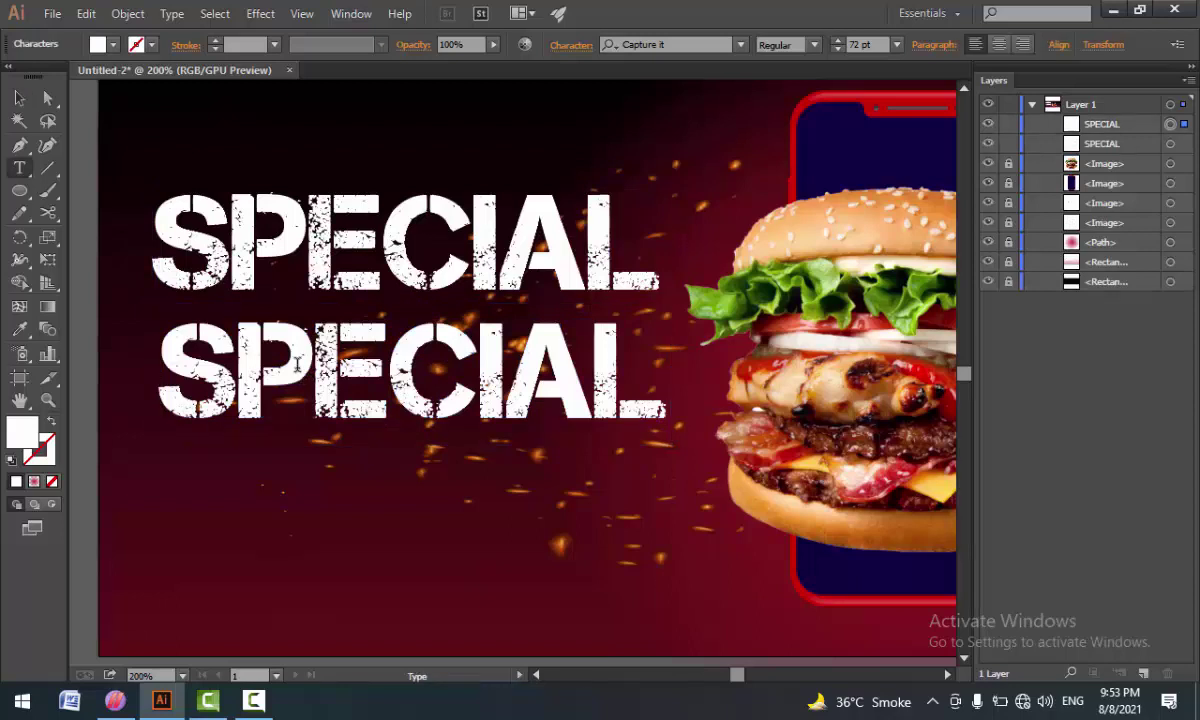
drag(166, 370, 665, 378)
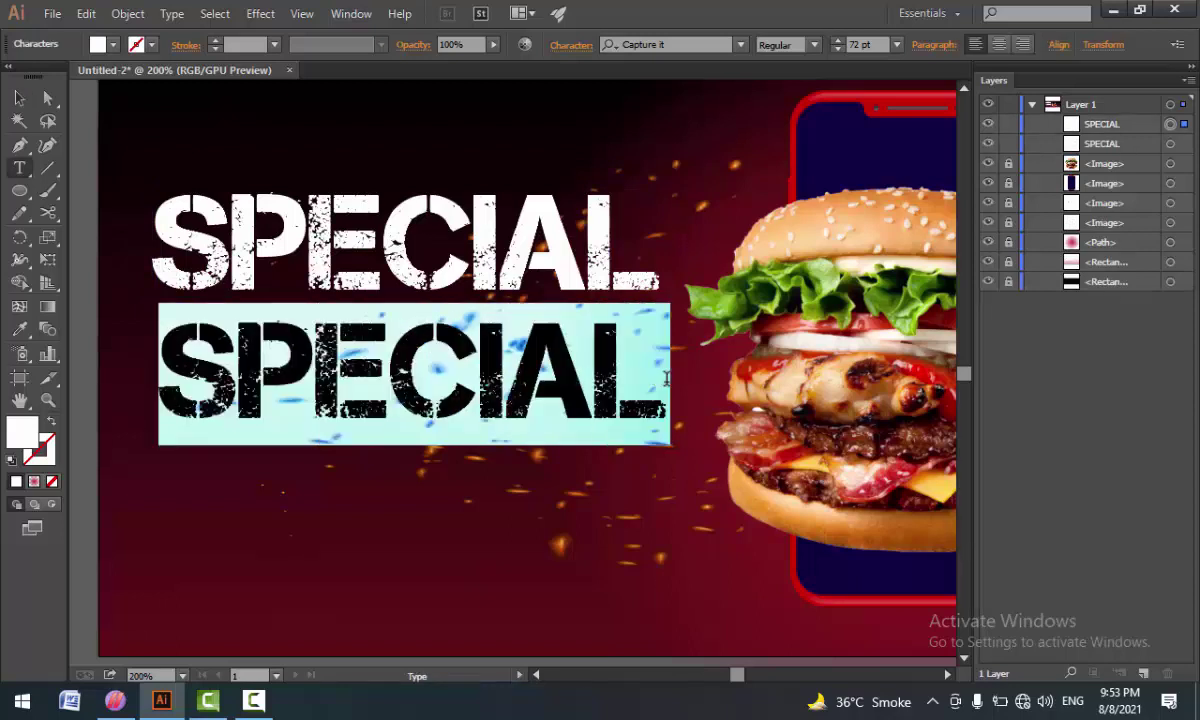
text(B)
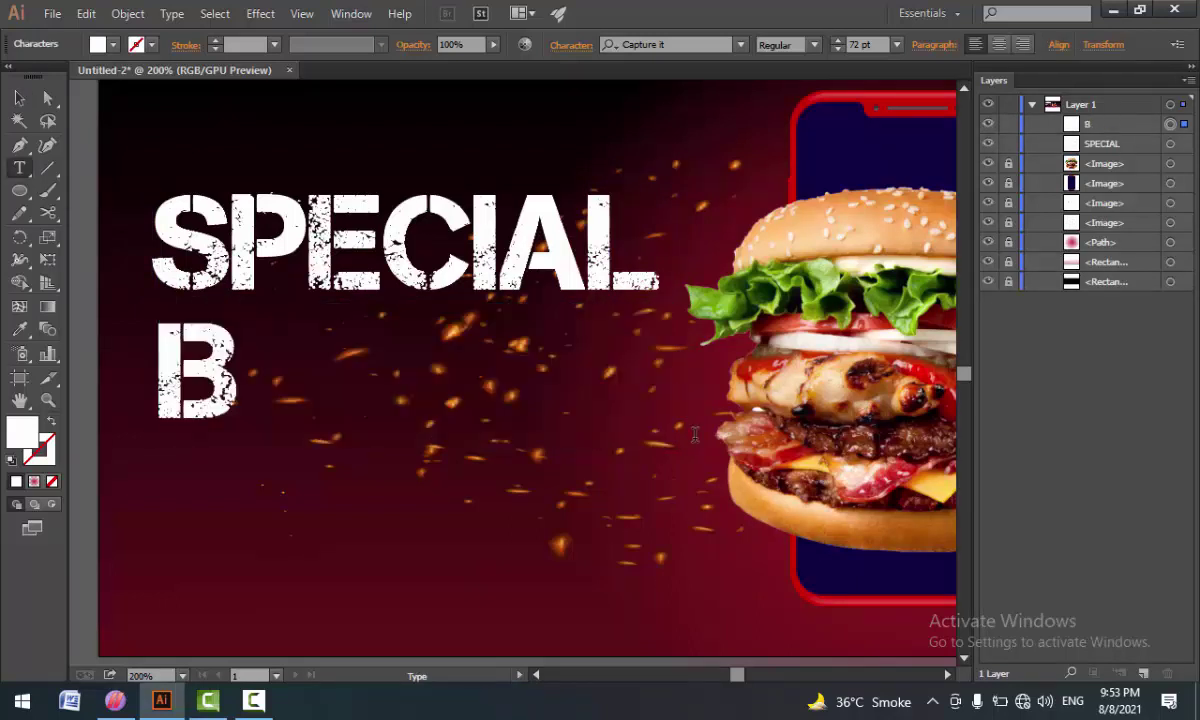
text(URGER)
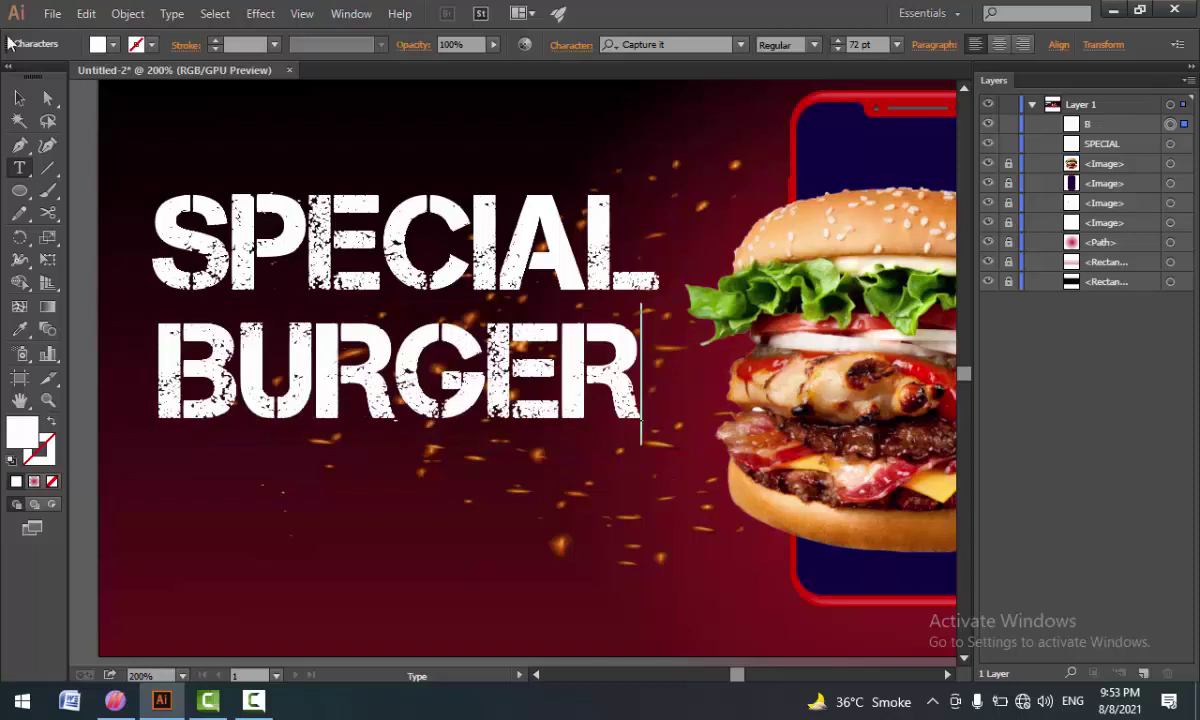
click(19, 98)
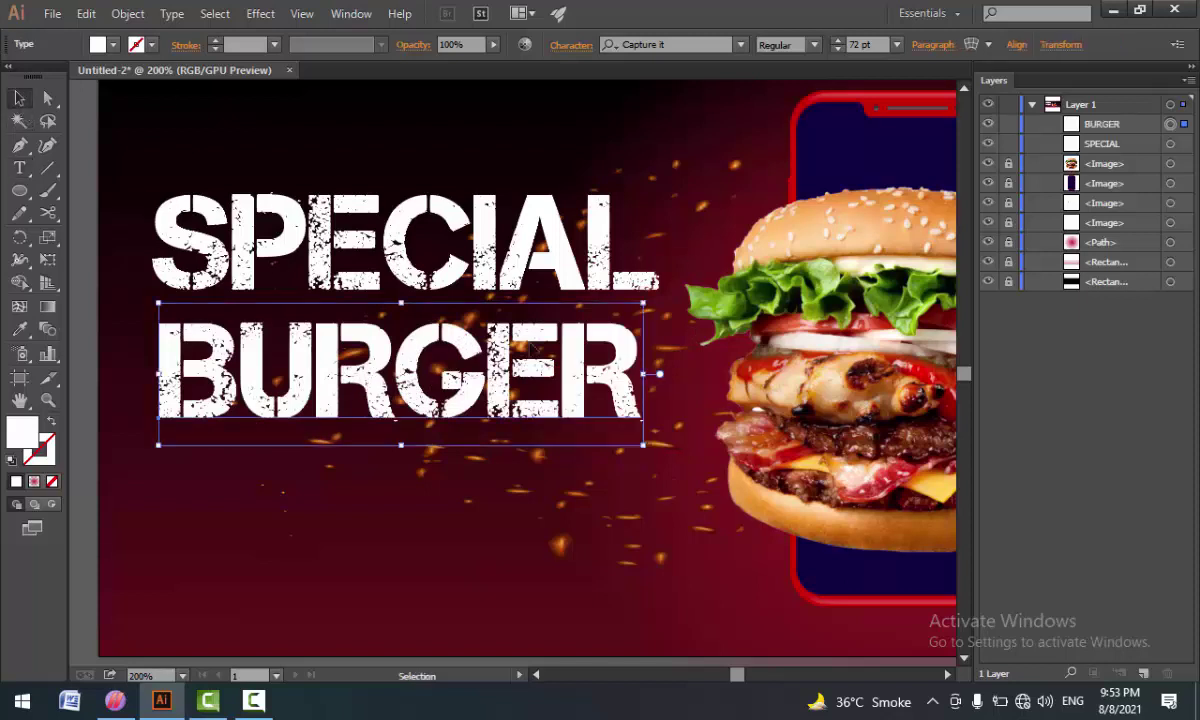
- Fill the BURGER text with crimson red
click(115, 46)
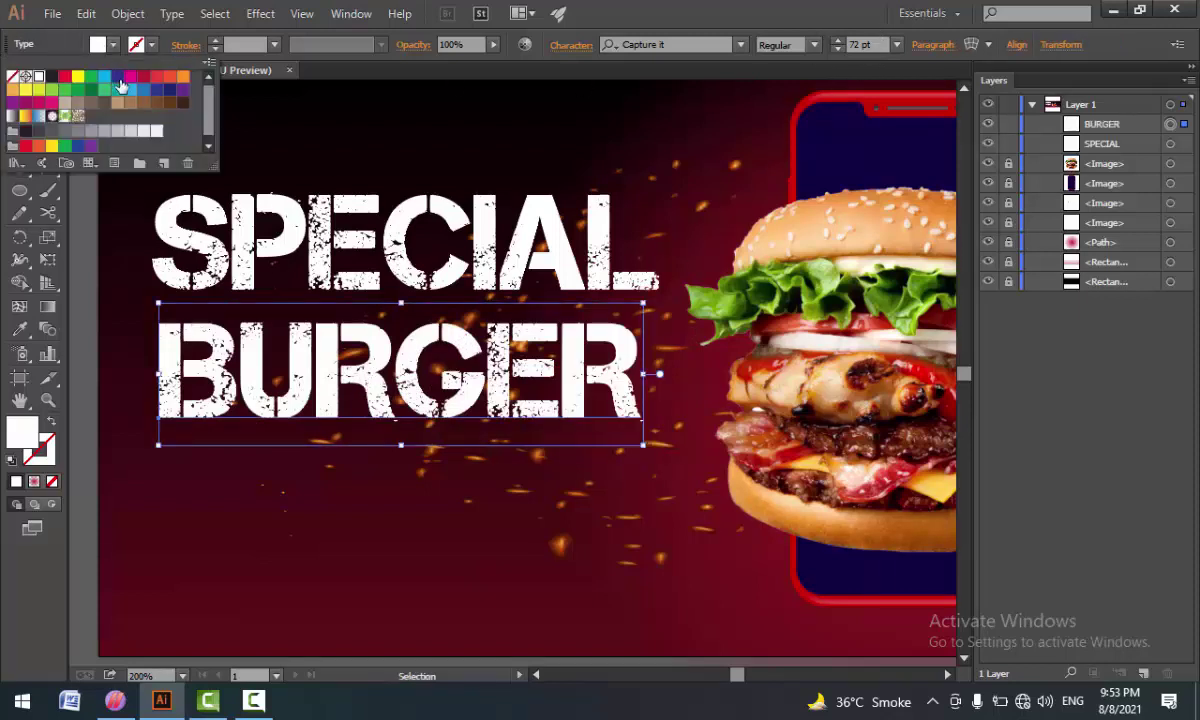
click(129, 76)
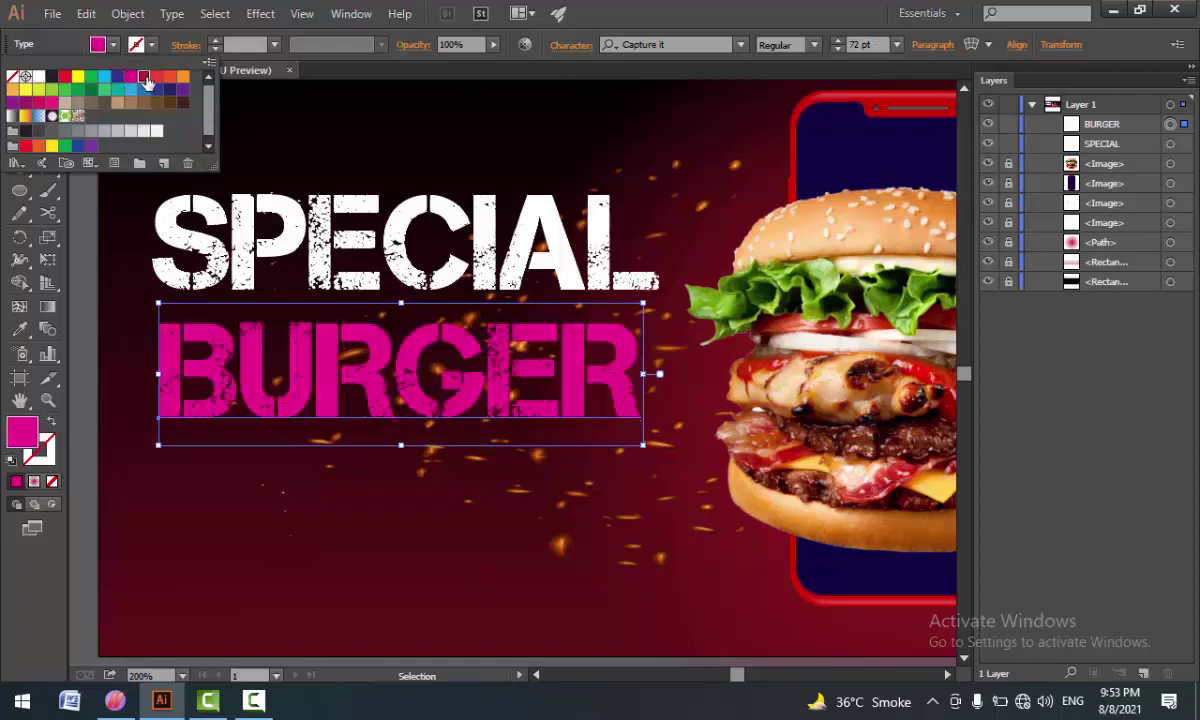
click(157, 76)
key(Escape)
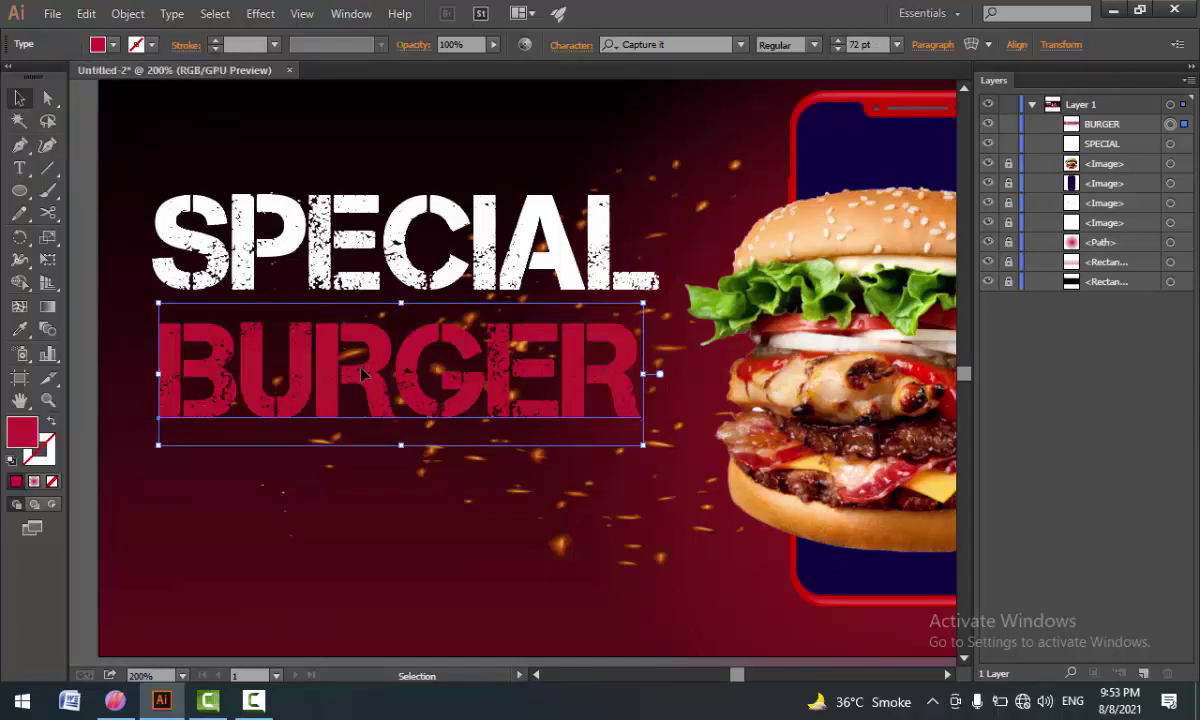
key(ctrl+0)
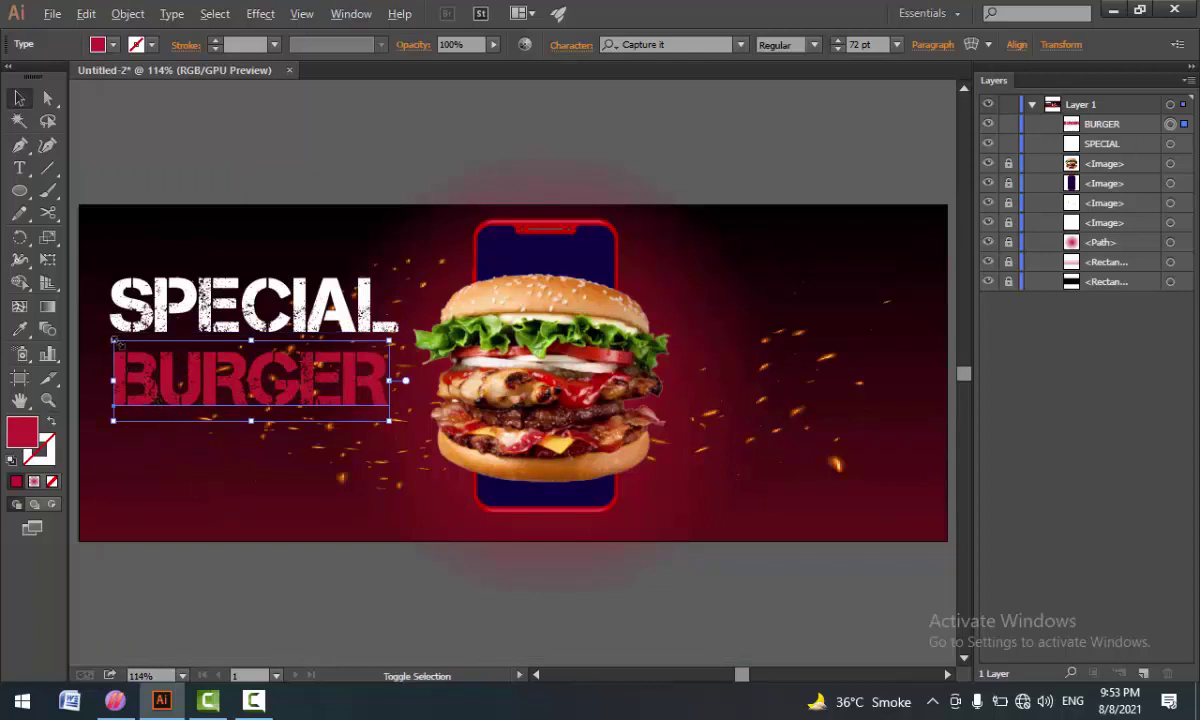
- Narrow BURGER slightly and nudge both headline words down
drag(113, 341, 125, 350)
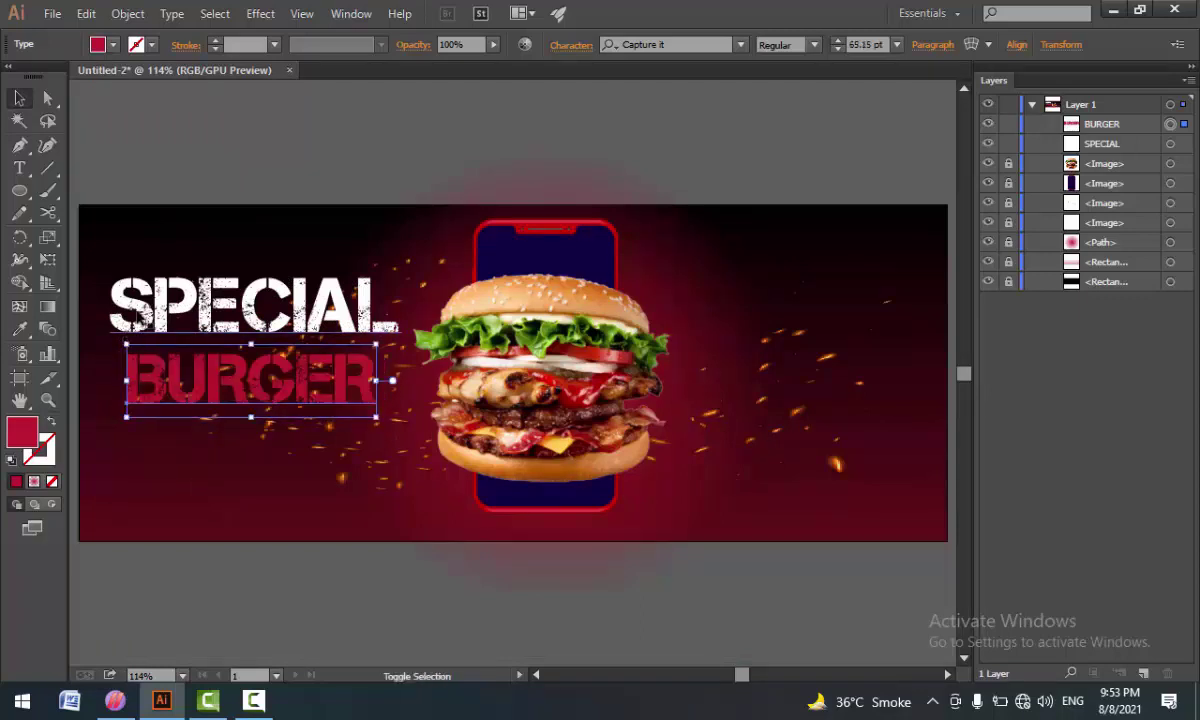
shift+click(135, 300)
key(Down)
key(Down)
key(Down)
key(Down)
key(Down)
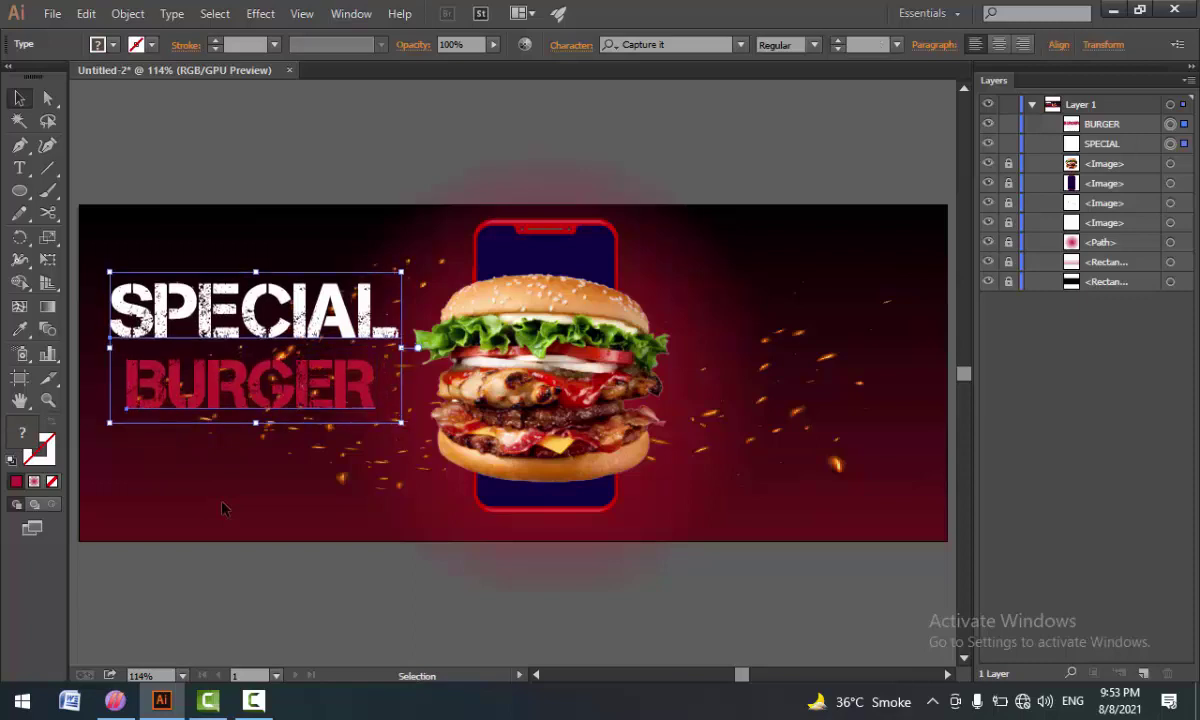
key(Down)
key(Down)
key(Down)
key(Left)
key(Left)
key(Down)
key(Down)
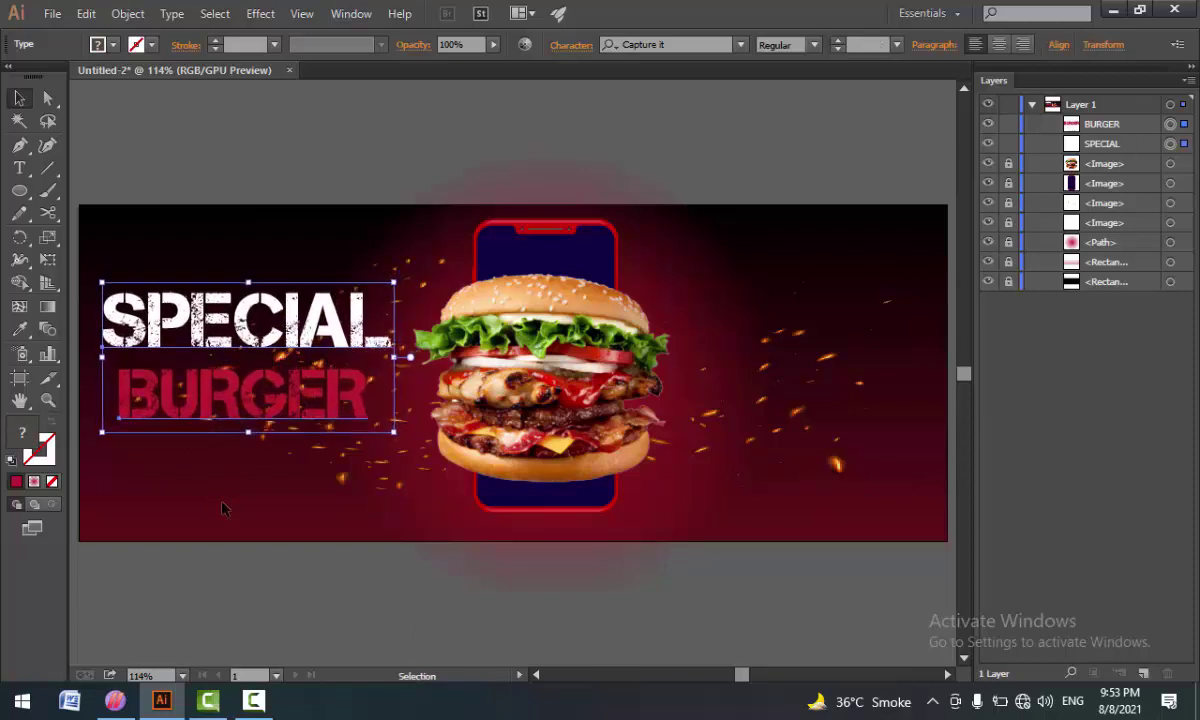
key(Down)
key(Down)
key(Down)
key(Down)
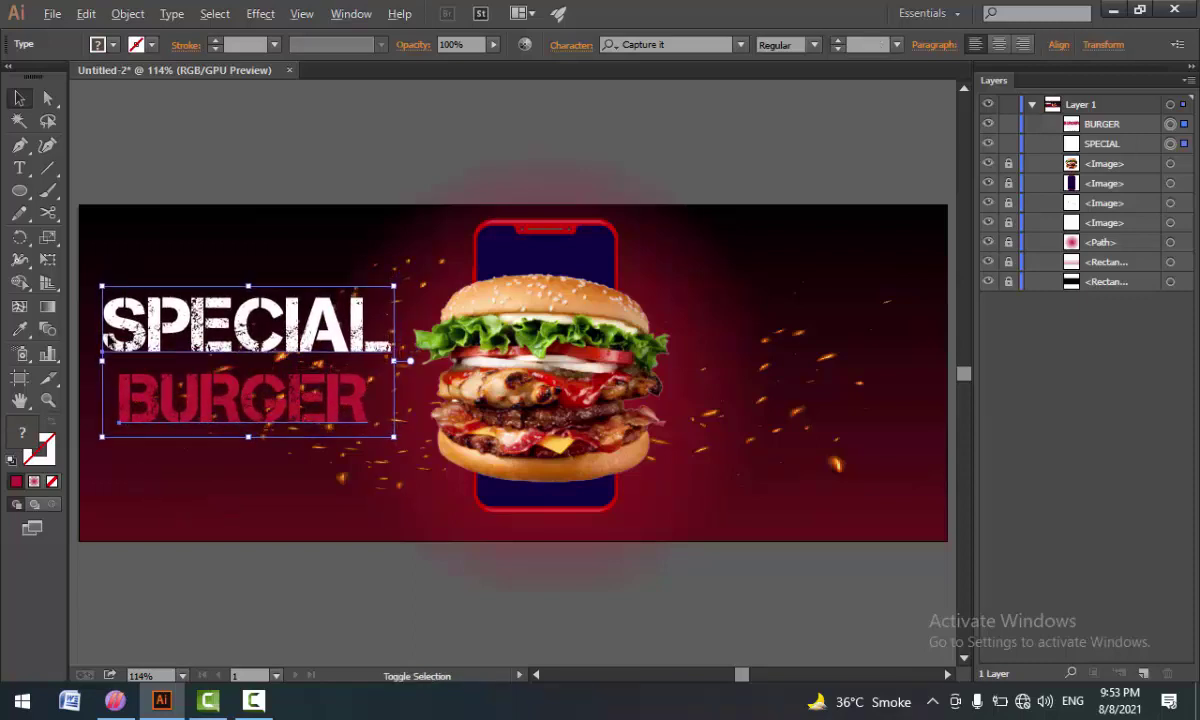
- Scale the SPECIAL BURGER pair down slightly and fine-tune its position
drag(100, 287, 126, 291)
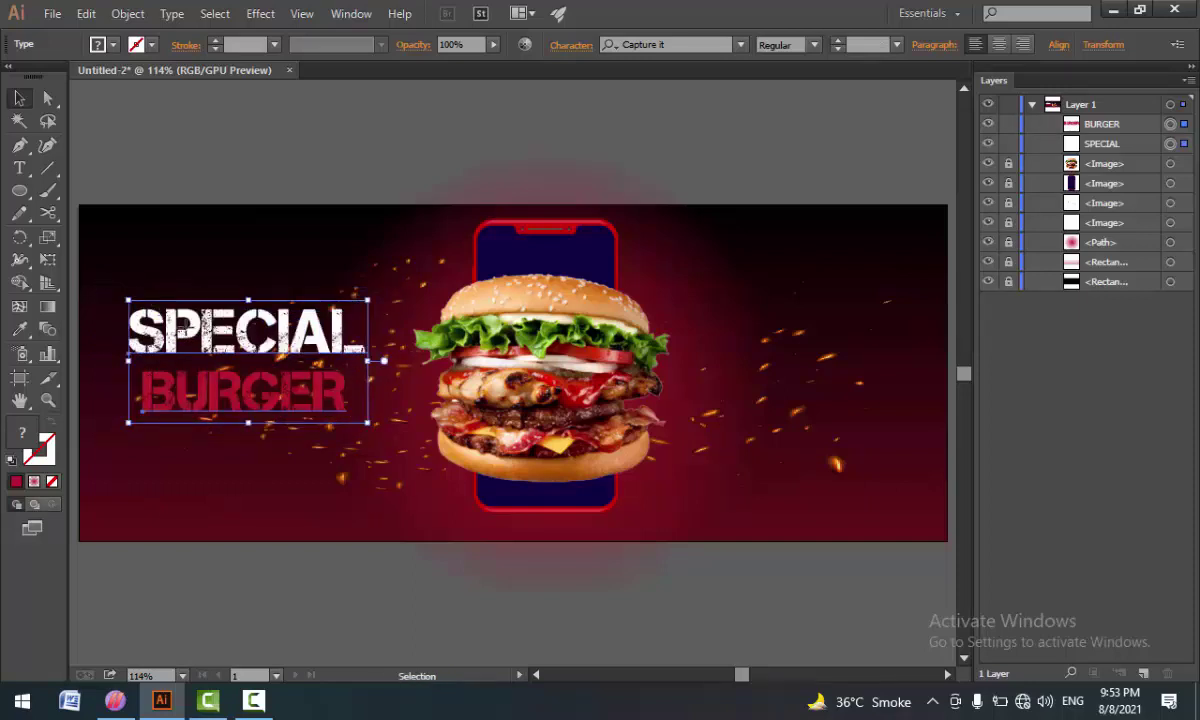
drag(178, 330, 185, 327)
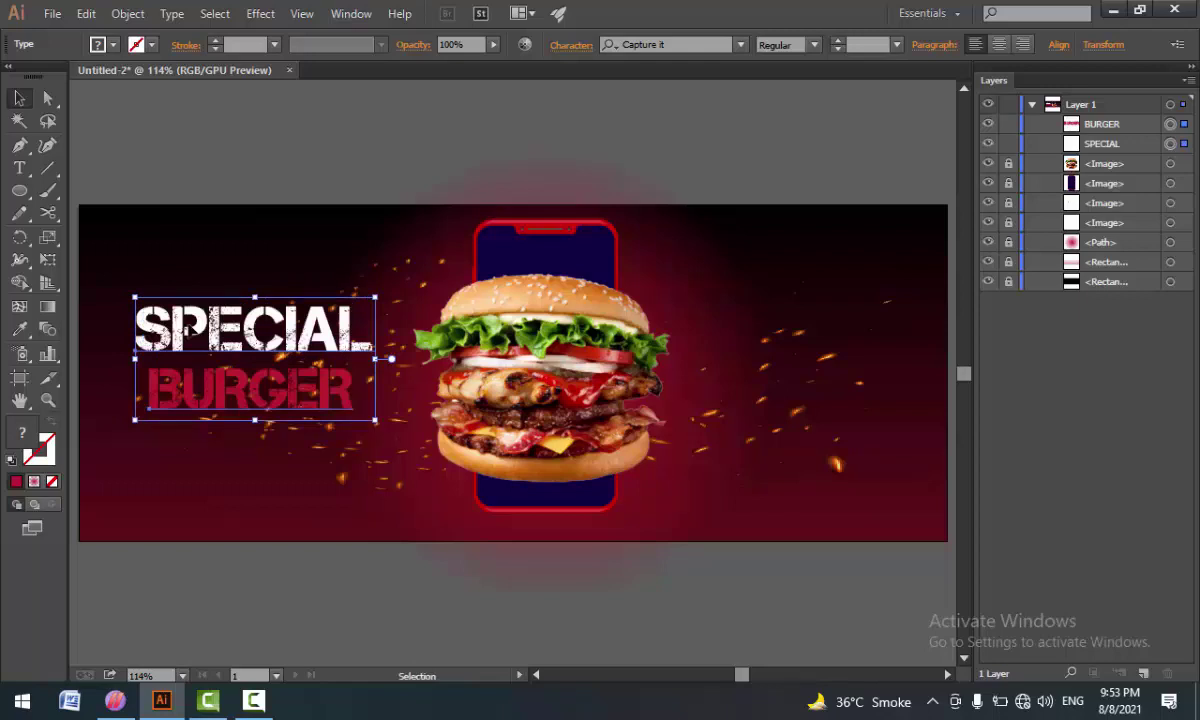
drag(185, 330, 189, 327)
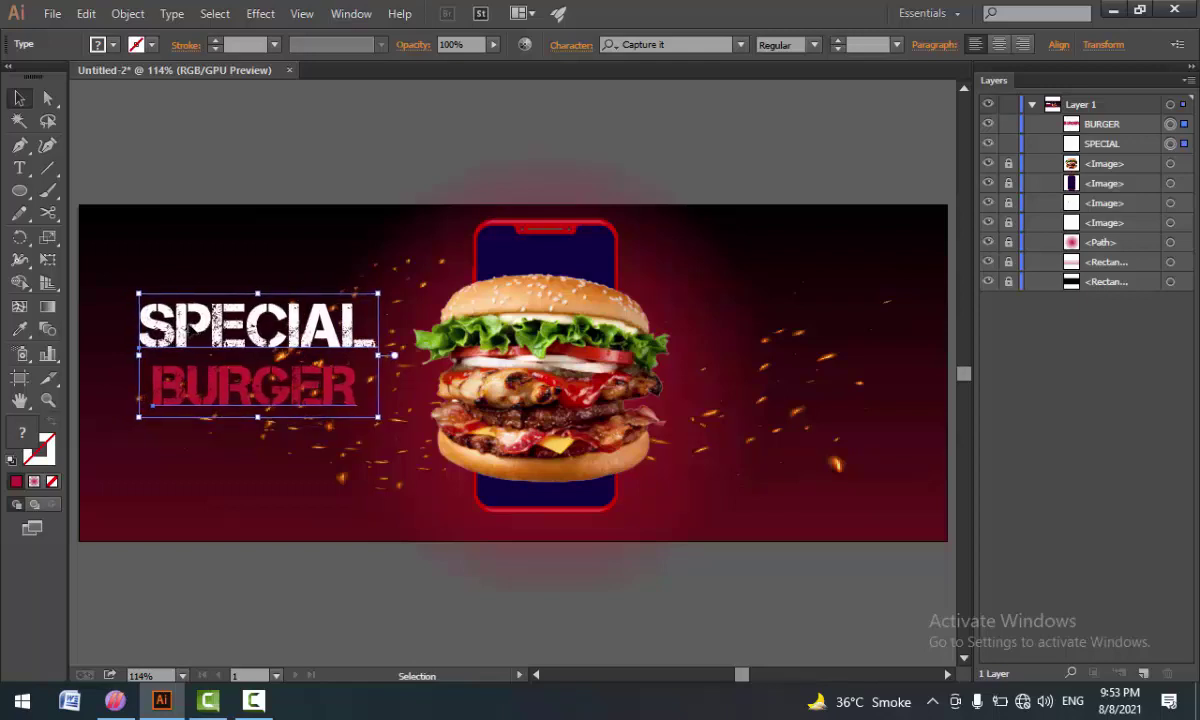
drag(189, 327, 187, 327)
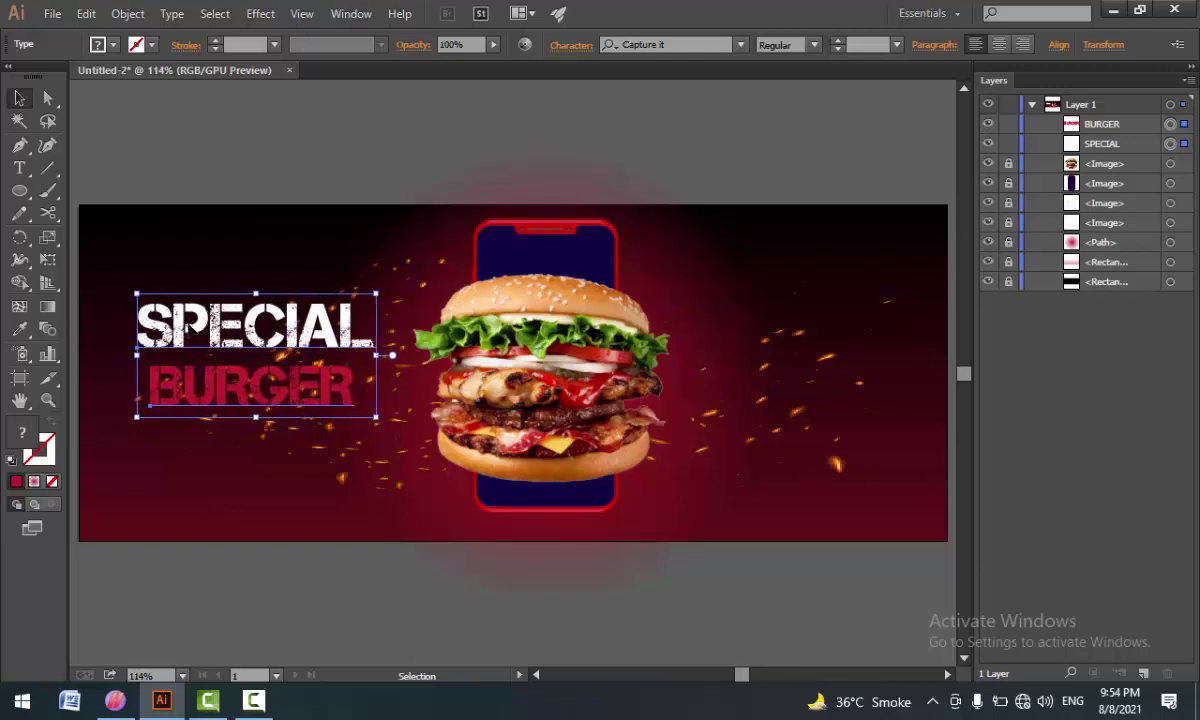
click(134, 102)
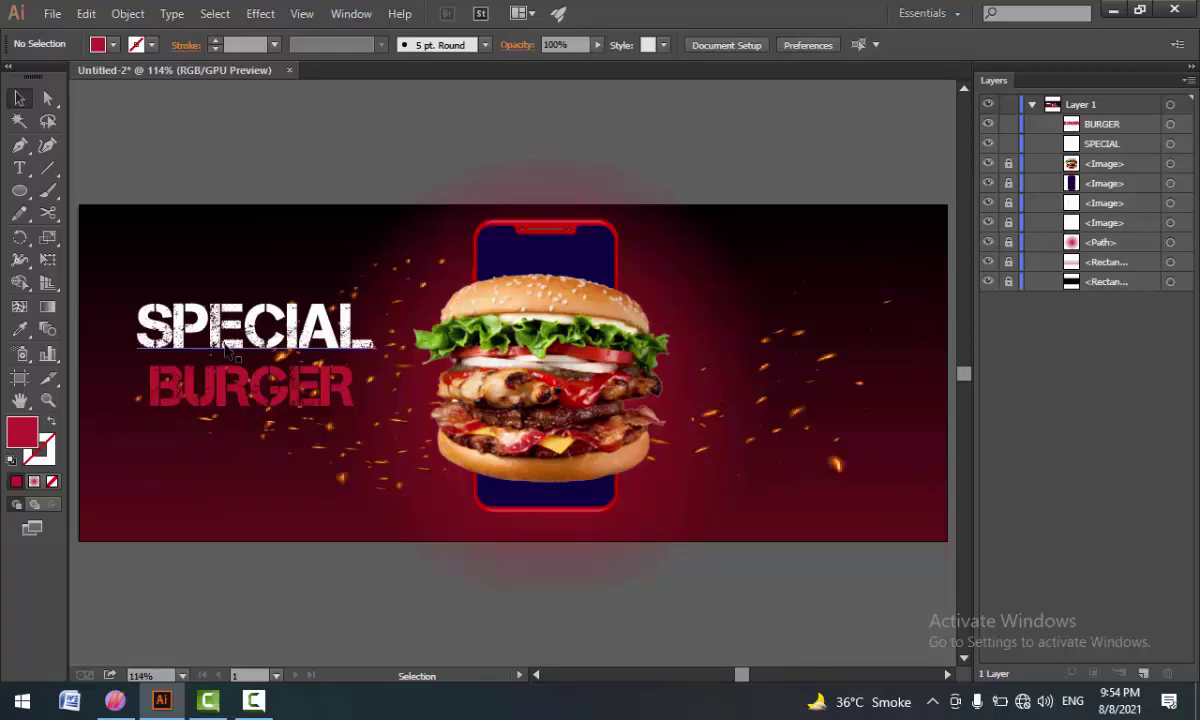
- Nudge the headline pair down-left and Alt-drag a copy right of the burger
click(185, 325)
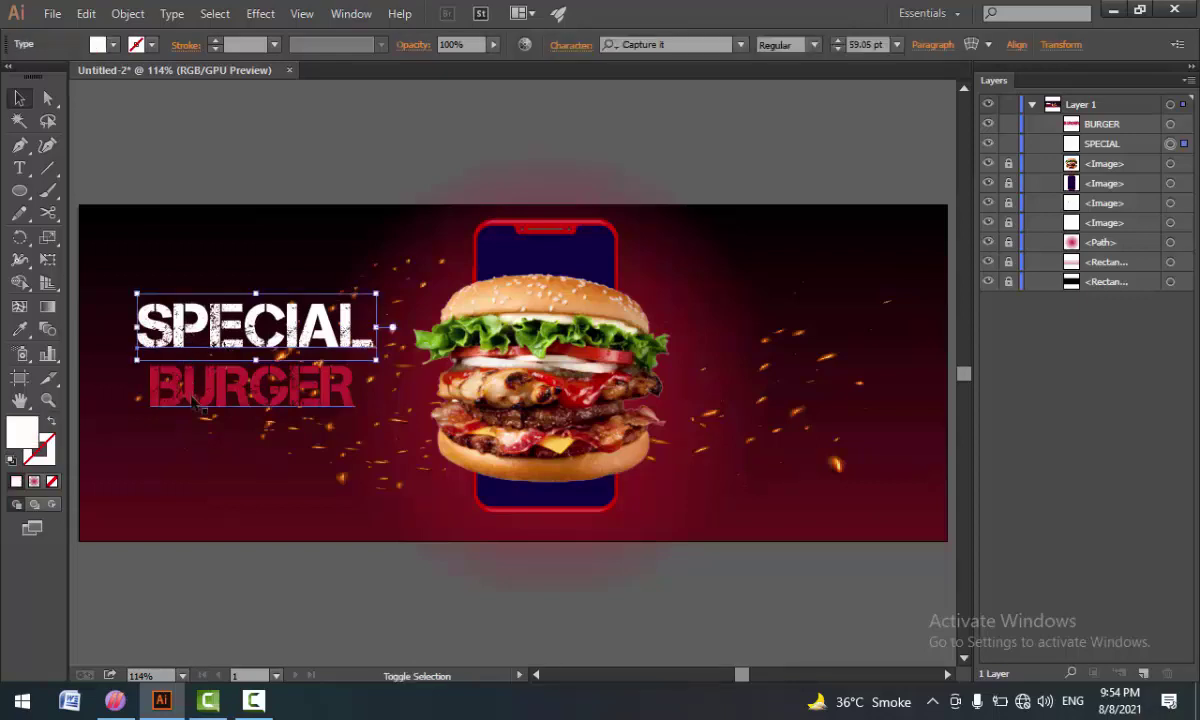
shift+click(180, 380)
key(Down)
key(Down)
key(Down)
key(Down)
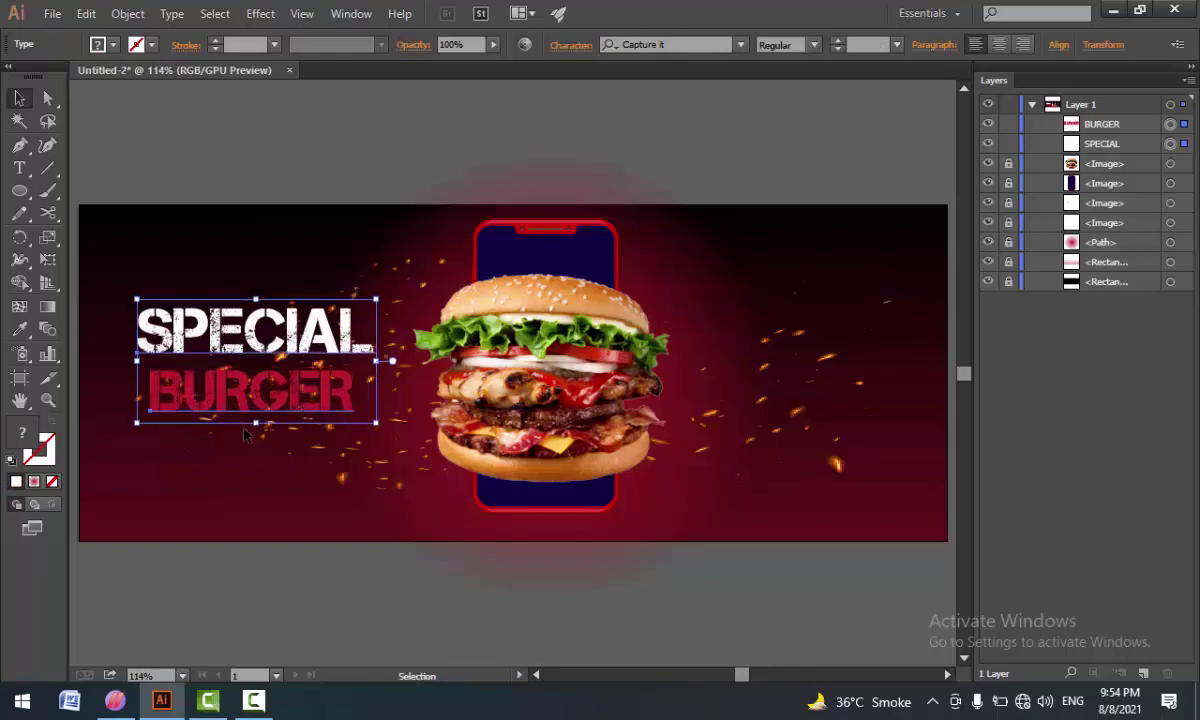
key(Left)
key(Left)
key(Left)
key(Left)
key(Left)
key(Left)
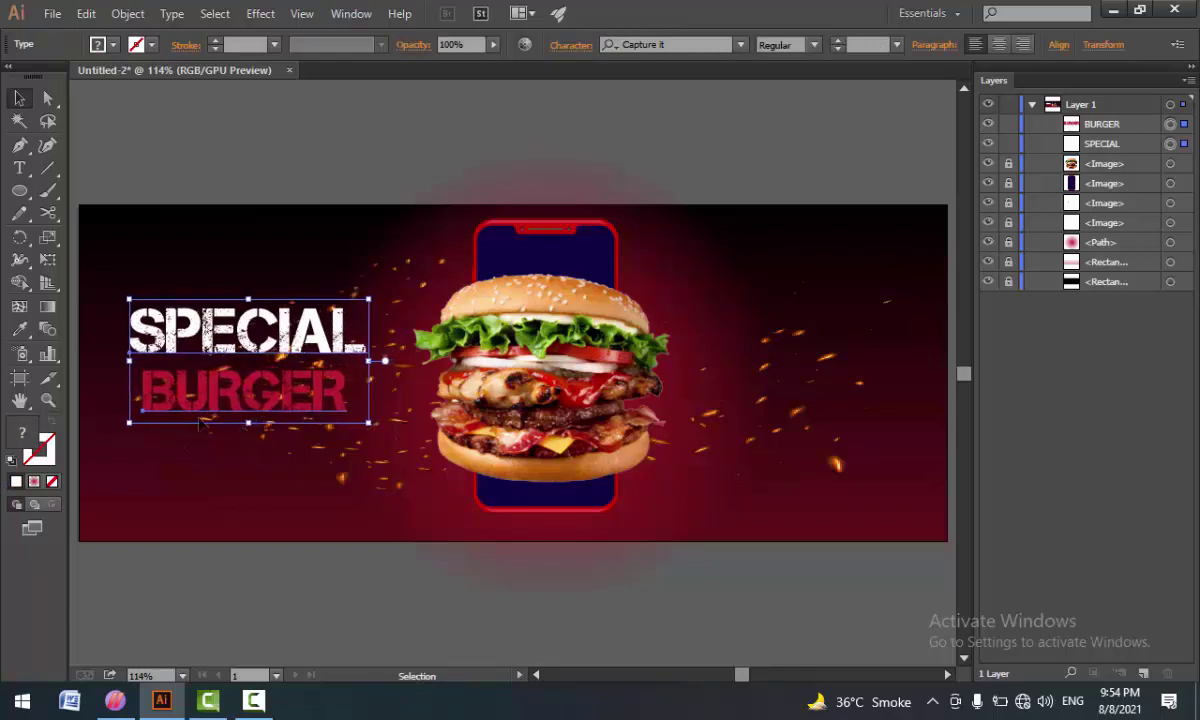
drag(155, 341, 741, 340)
- Retype the copied headlines as HOTTEST and PROMO, shifting PROMO about 20 px right
double_click(700, 330)
key(ctrl+a)
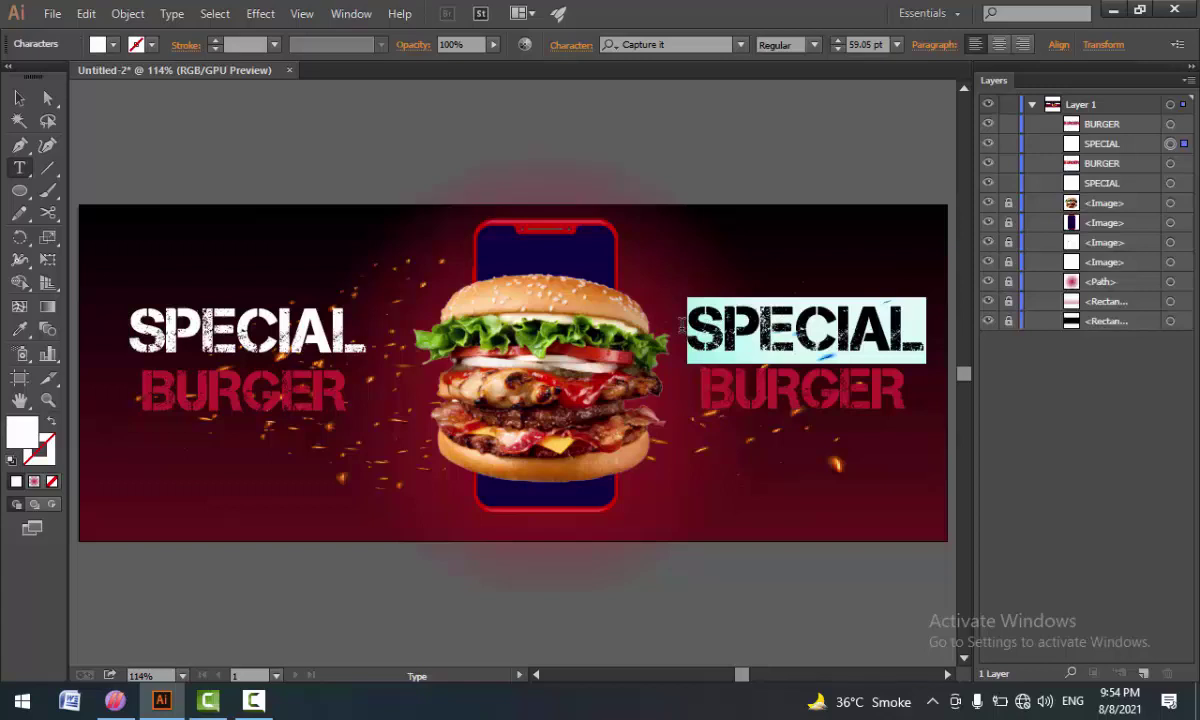
text(HOTT)
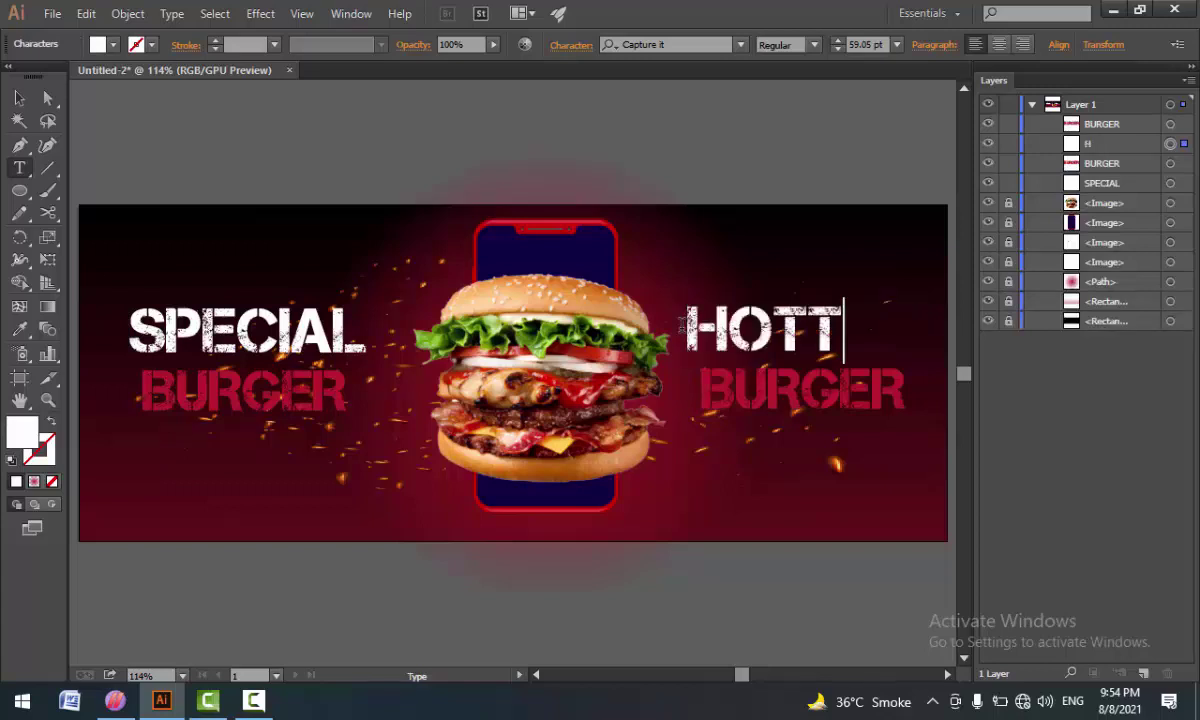
text(EST)
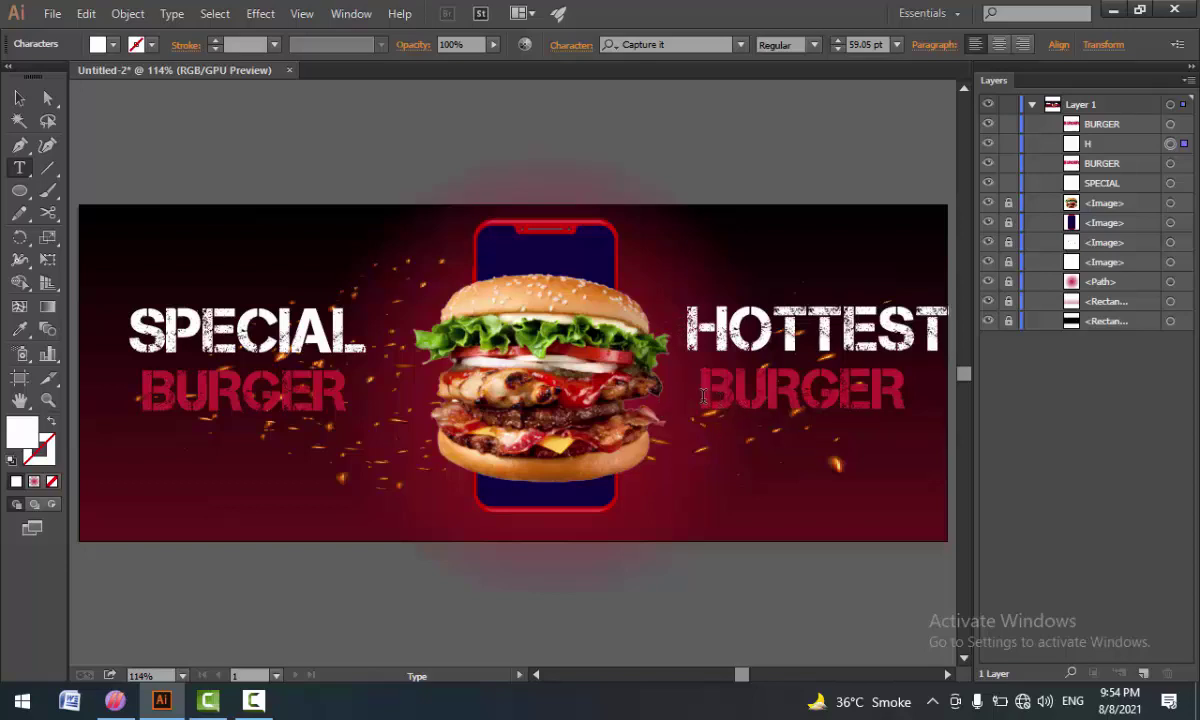
drag(703, 396, 880, 392)
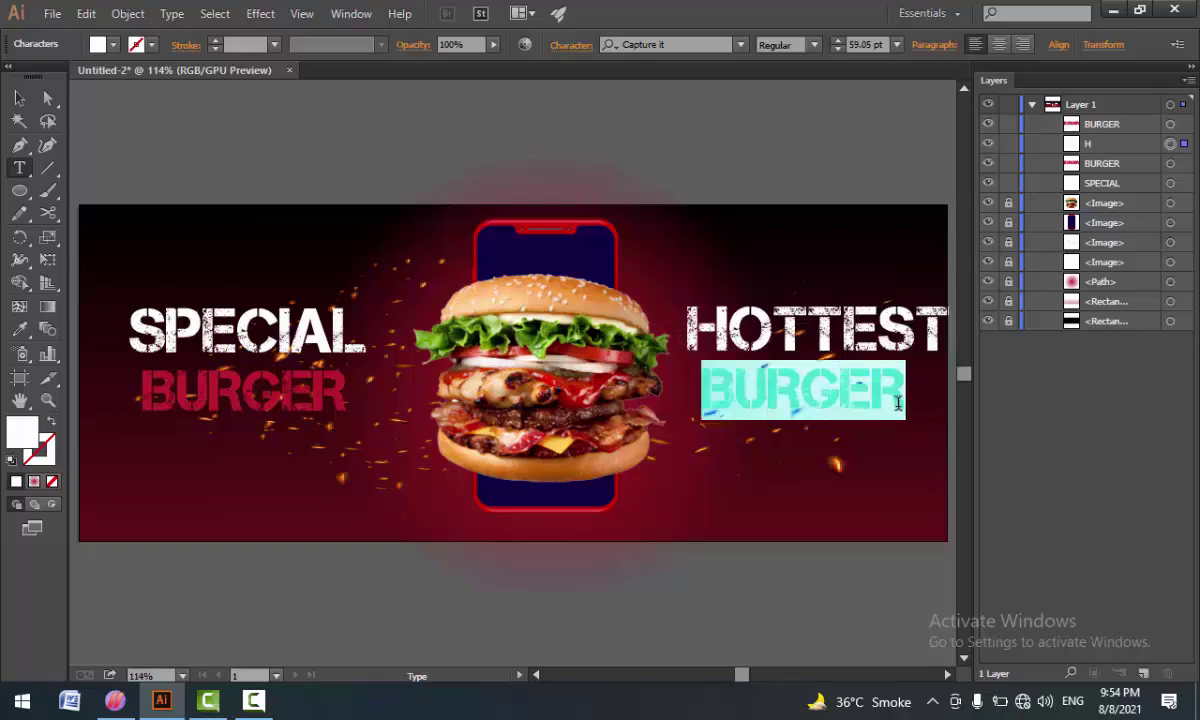
text(PR)
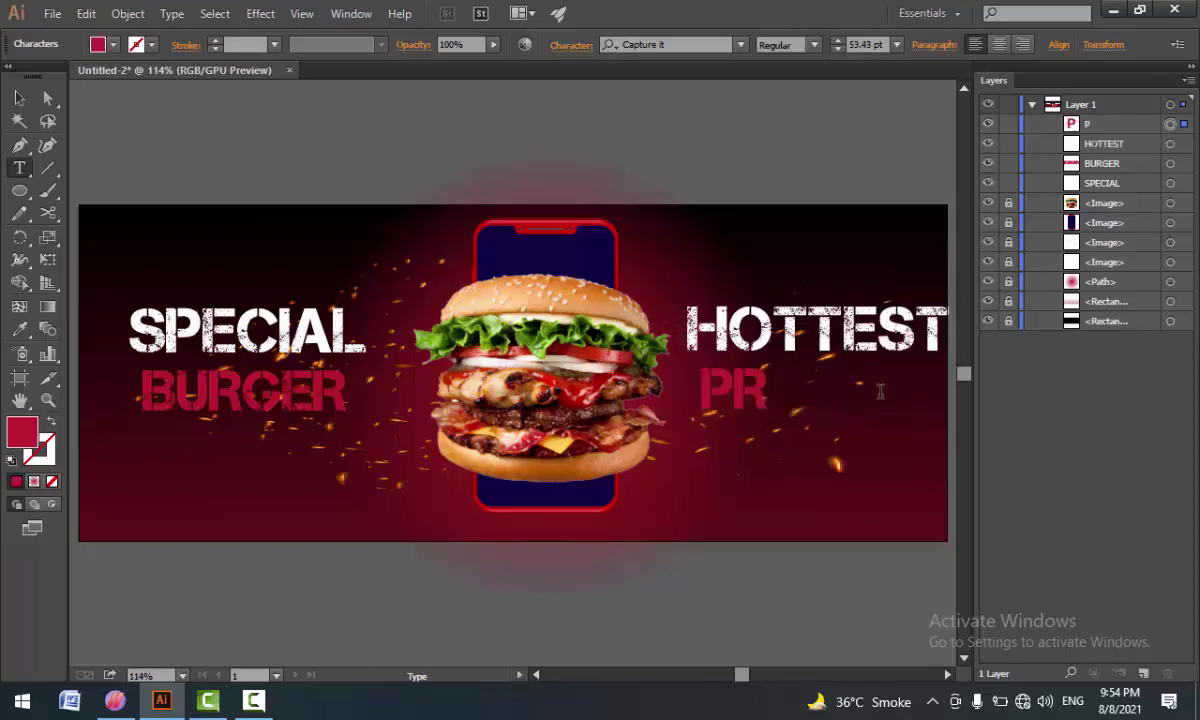
text(OMO)
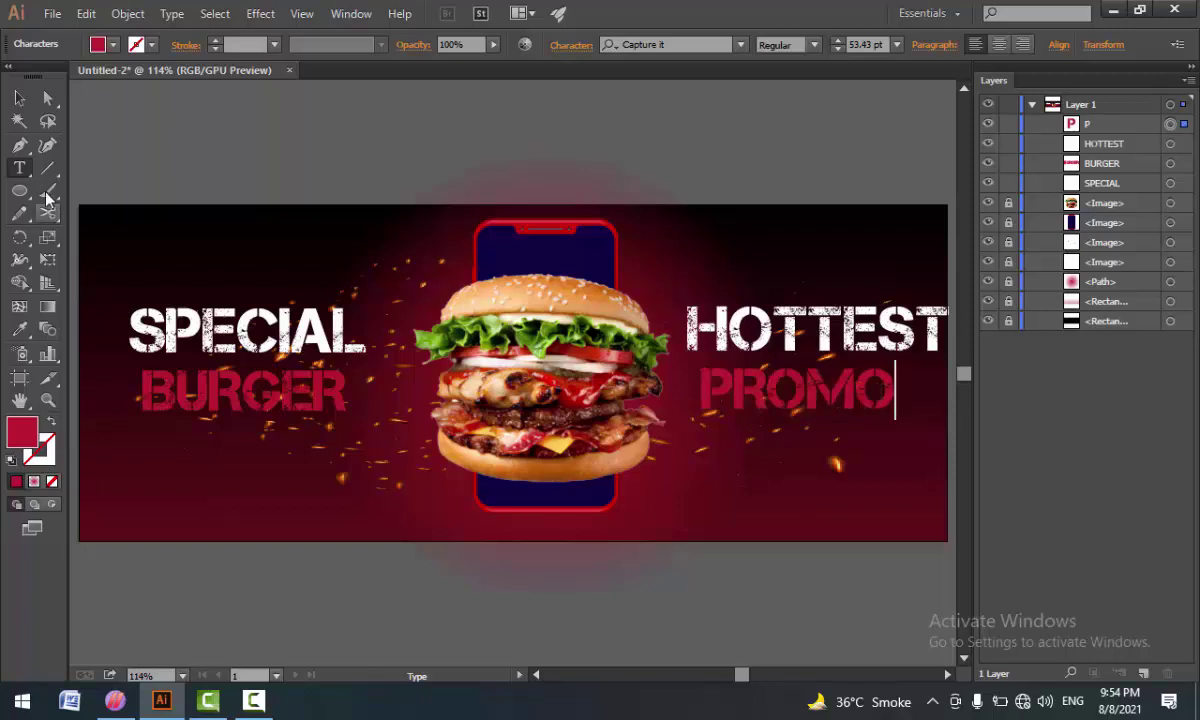
click(19, 99)
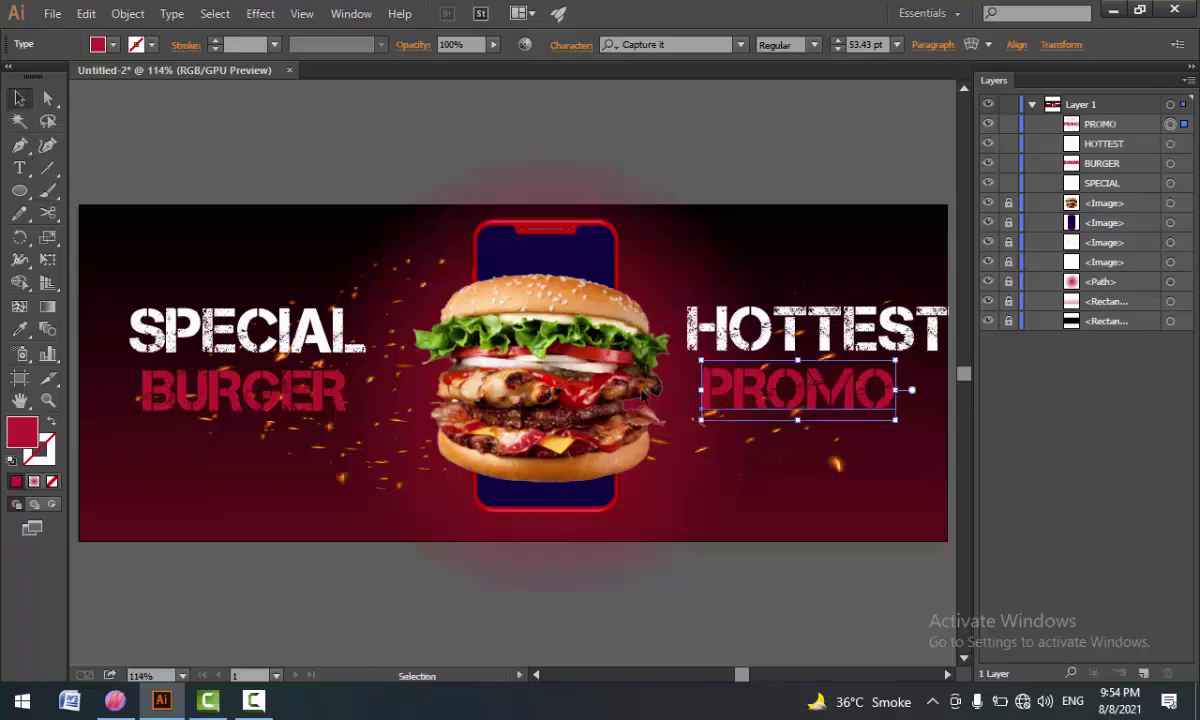
drag(750, 398, 768, 401)
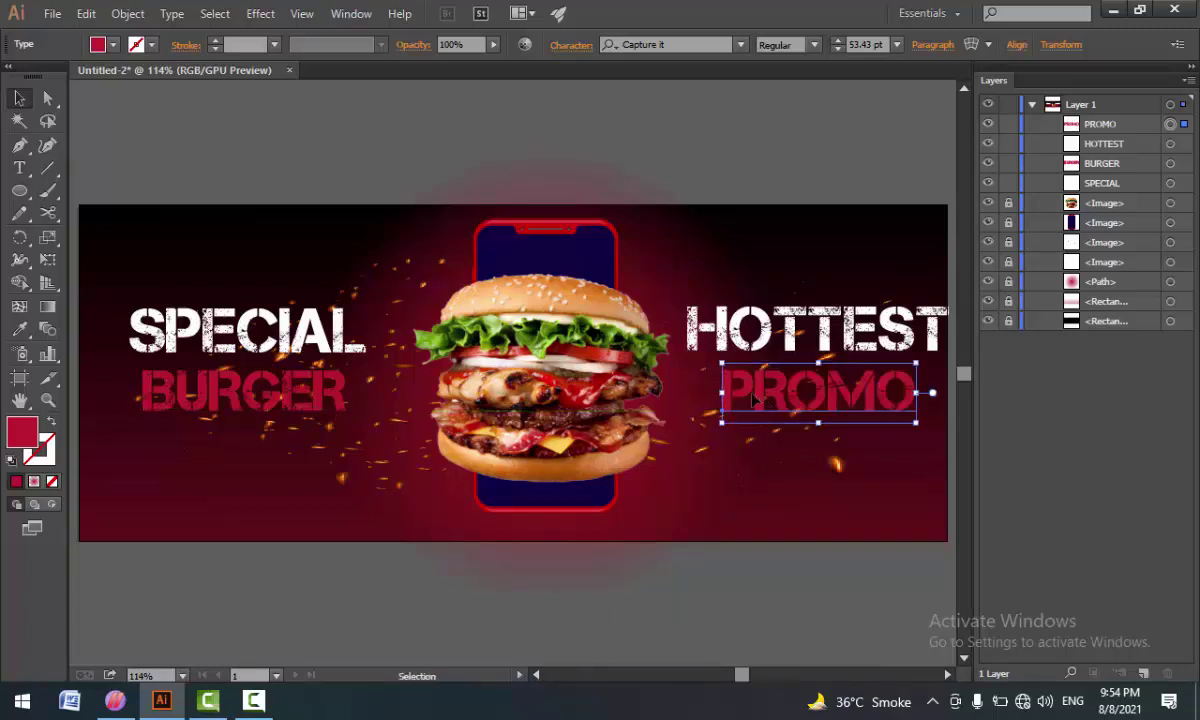
click(629, 192)
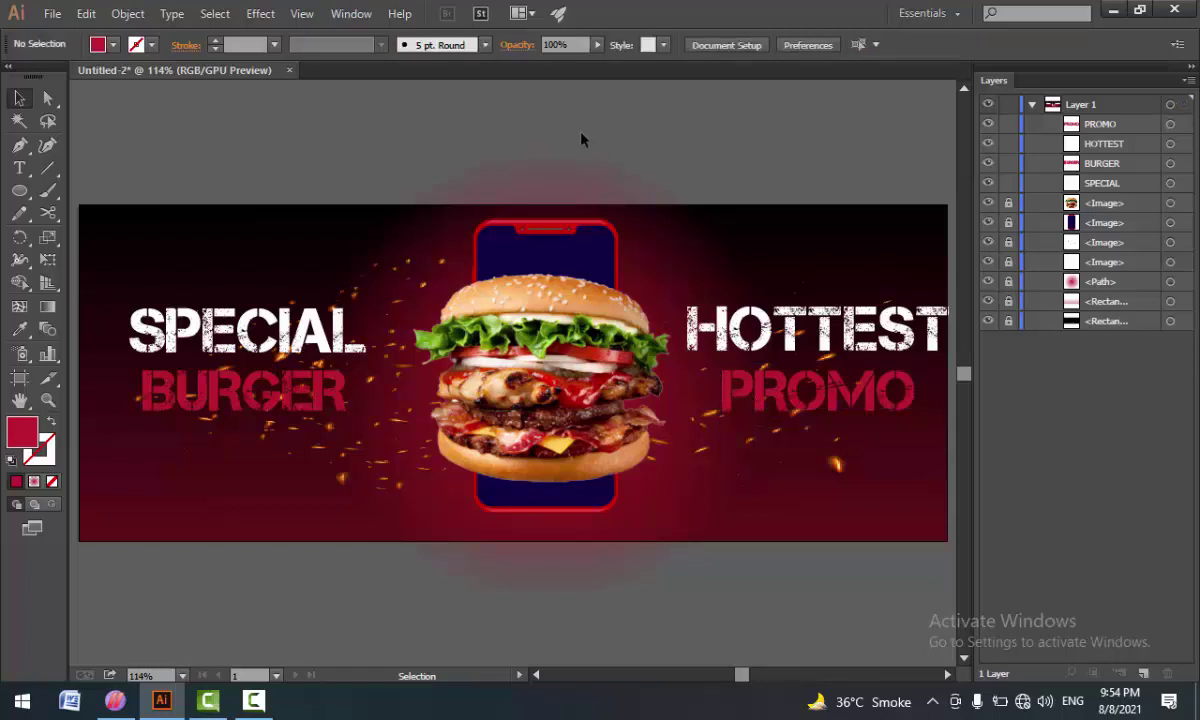
- Nudge HOTTEST and PROMO left and down, then scale both down slightly
click(735, 335)
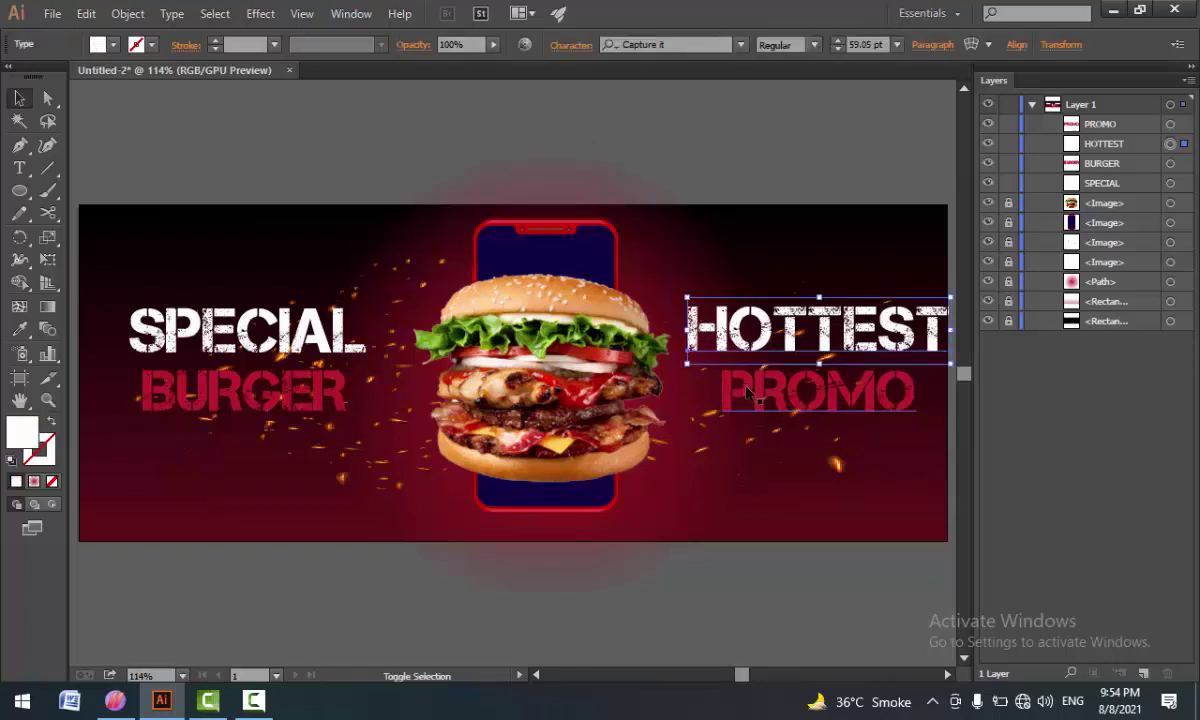
shift+click(745, 393)
key(Left)
key(Left)
key(Left)
key(Left)
key(Left)
key(Left)
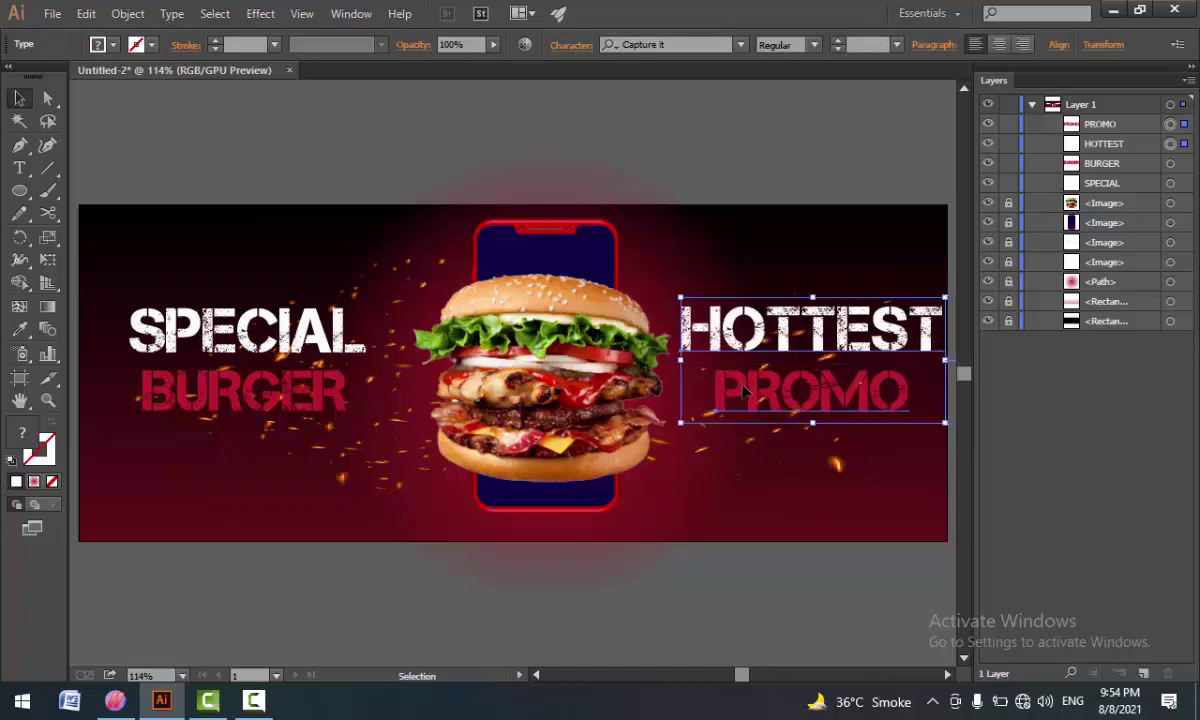
key(Left)
key(Left)
key(Left)
key(Left)
key(Down)
key(Down)
key(Down)
key(Down)
key(Down)
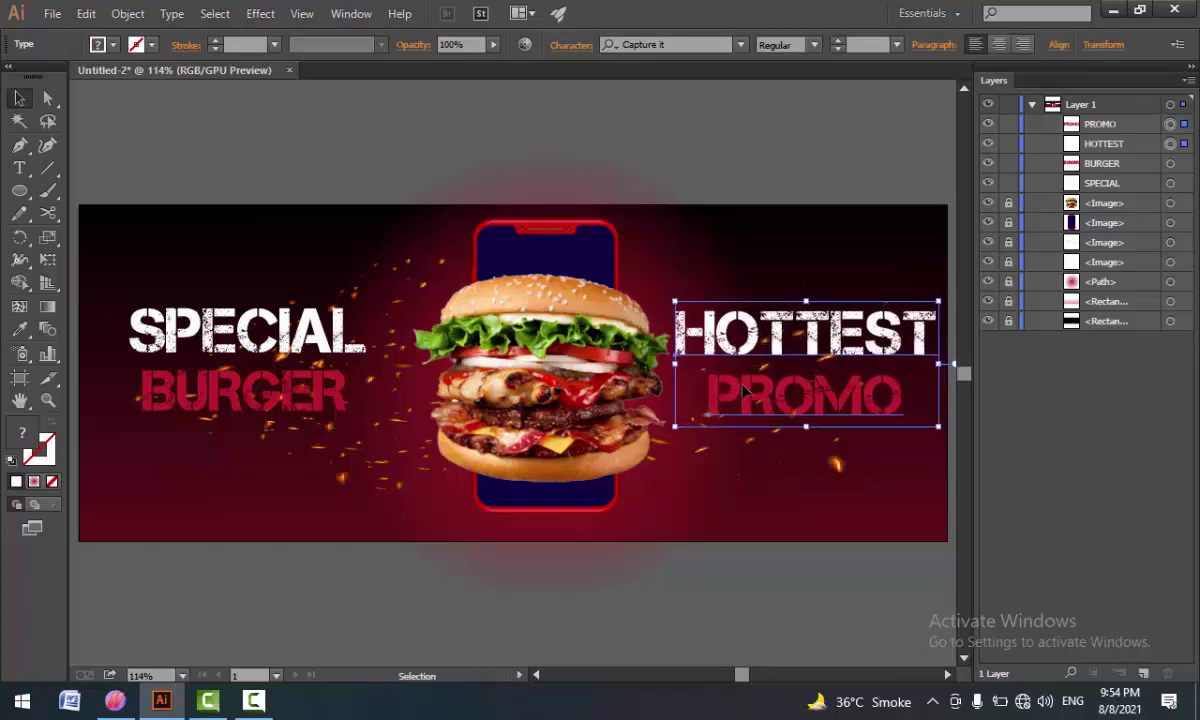
key(Down)
key(Down)
key(Up)
key(Up)
key(Up)
key(shift)
drag(675, 300, 684, 305)
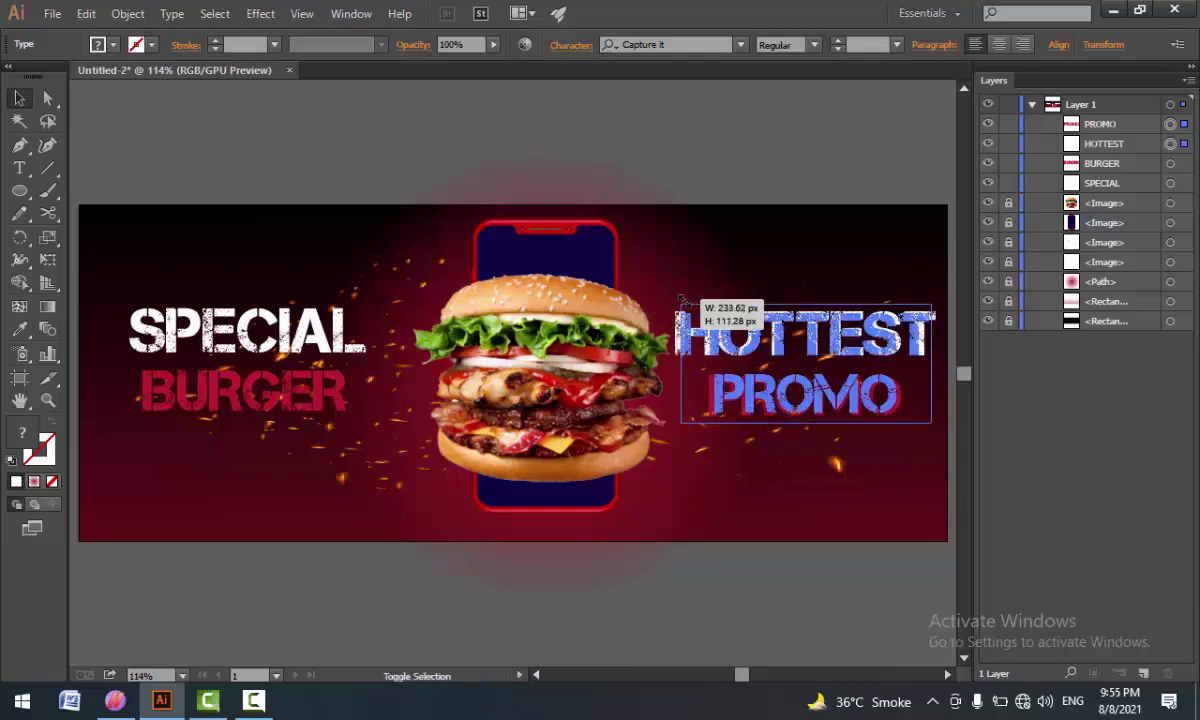
click(548, 125)
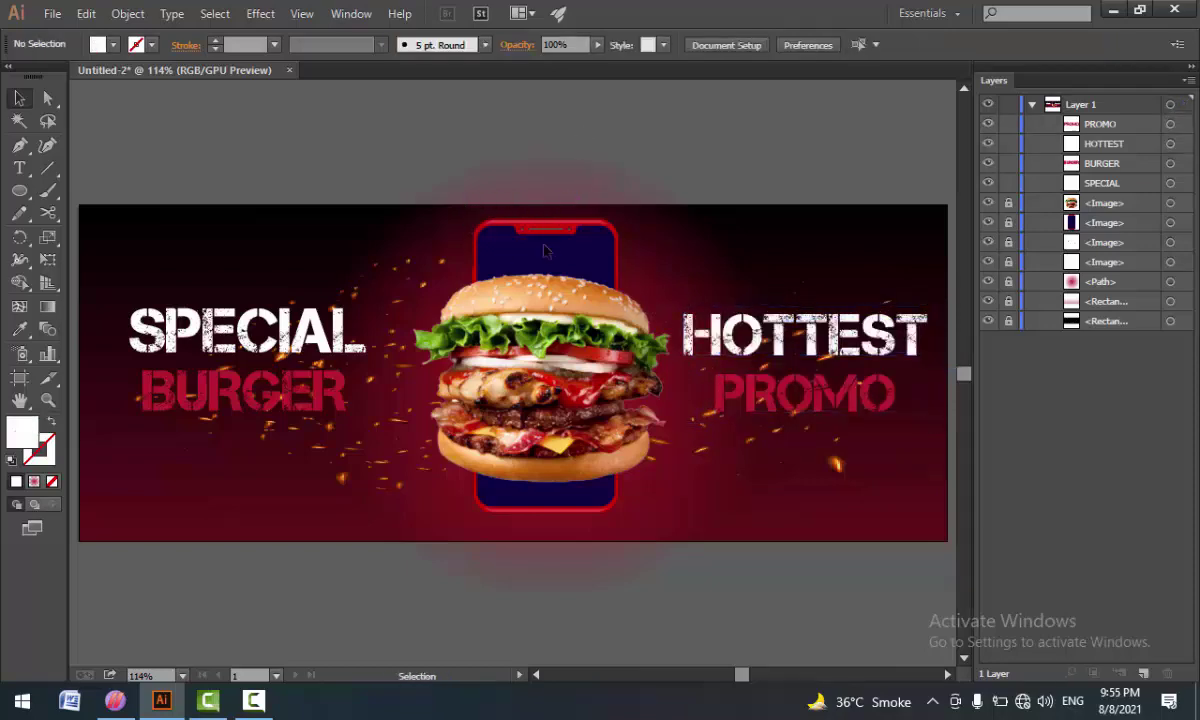
- Draw a white bar below the phone's notch and round its corners slightly
scroll(557, 233, up, 3)
scroll(600, 280, up, 2)
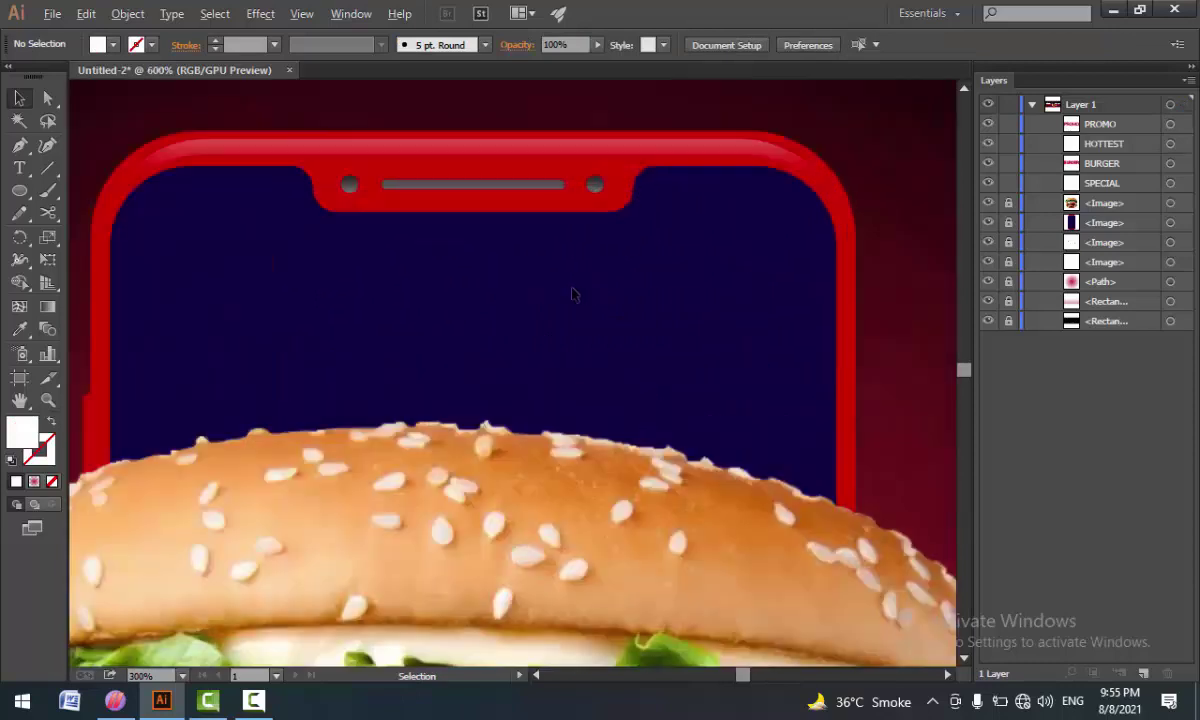
click(19, 191)
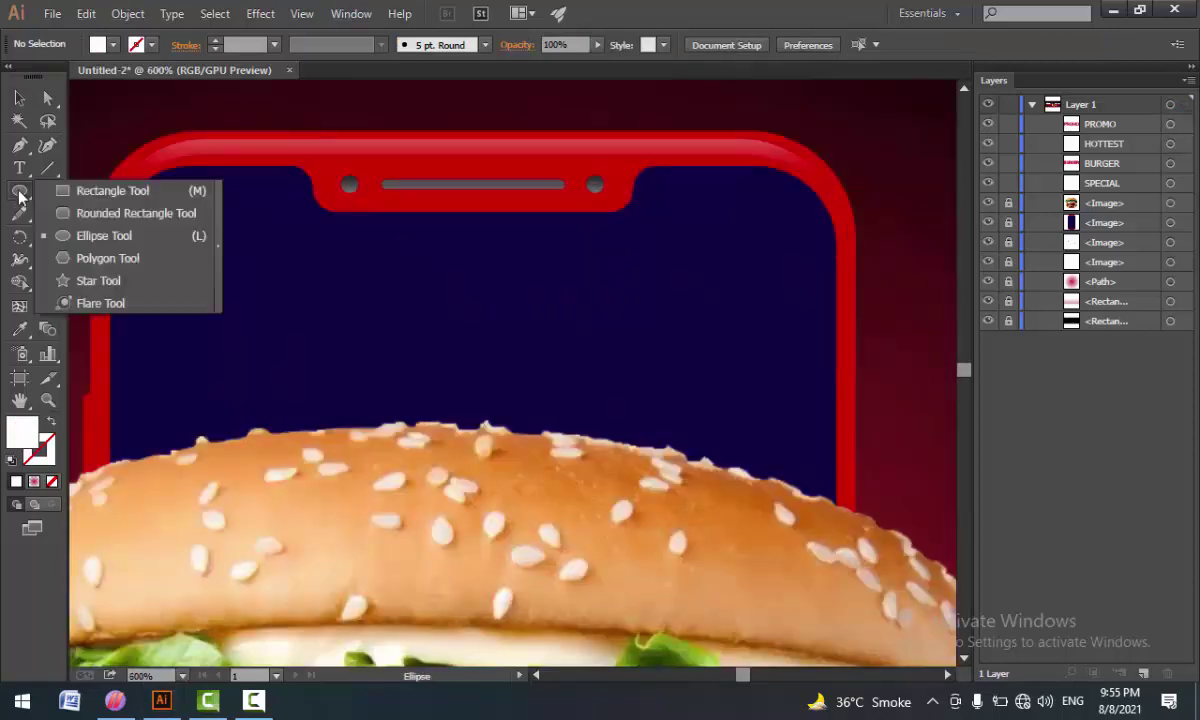
click(95, 182)
drag(187, 276, 778, 369)
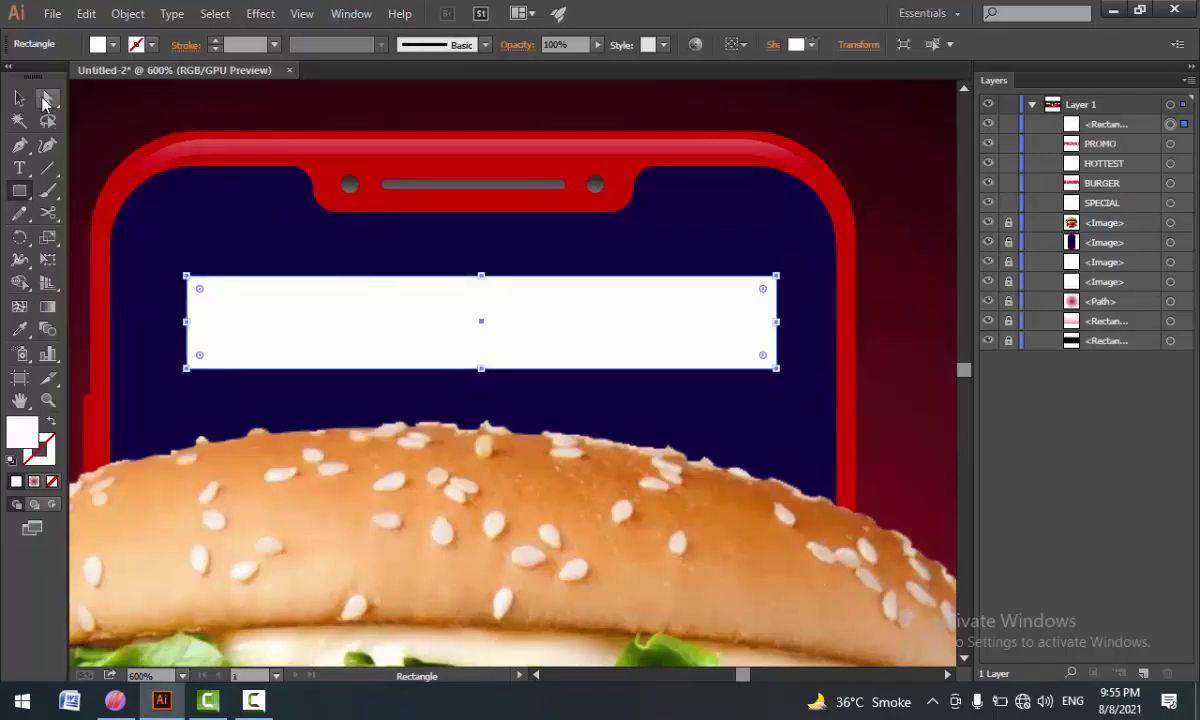
click(47, 98)
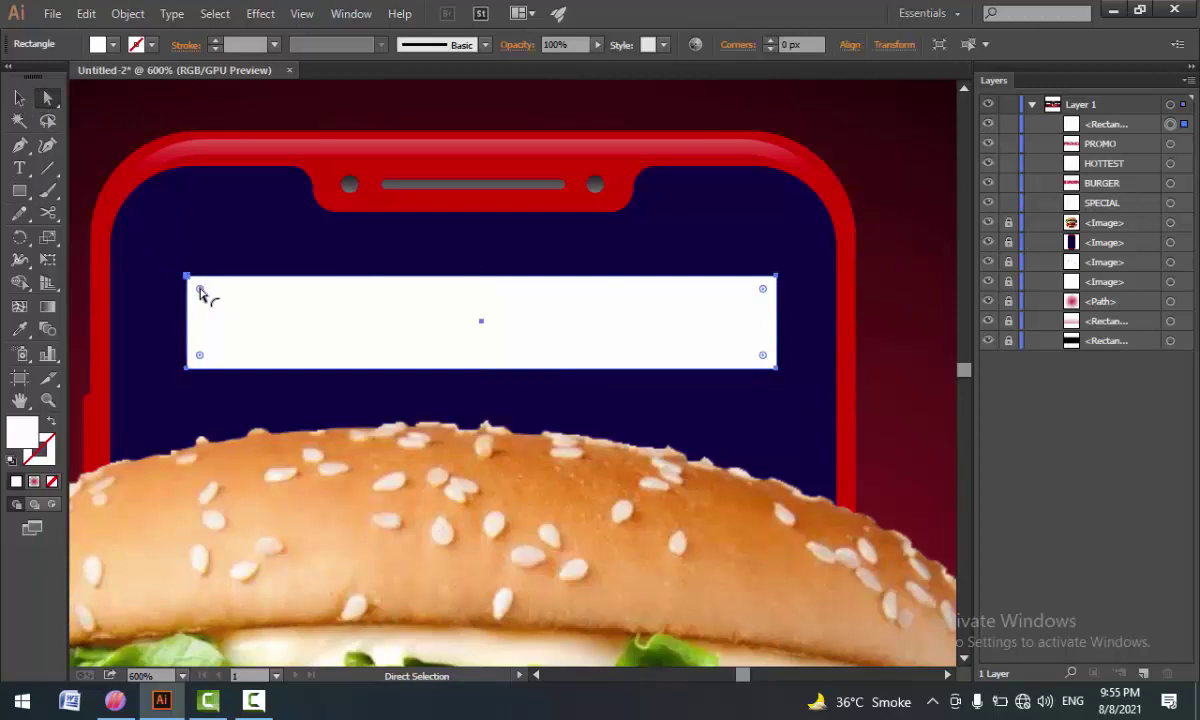
drag(200, 292, 202, 296)
- Start a new text object just below the white bar
click(19, 98)
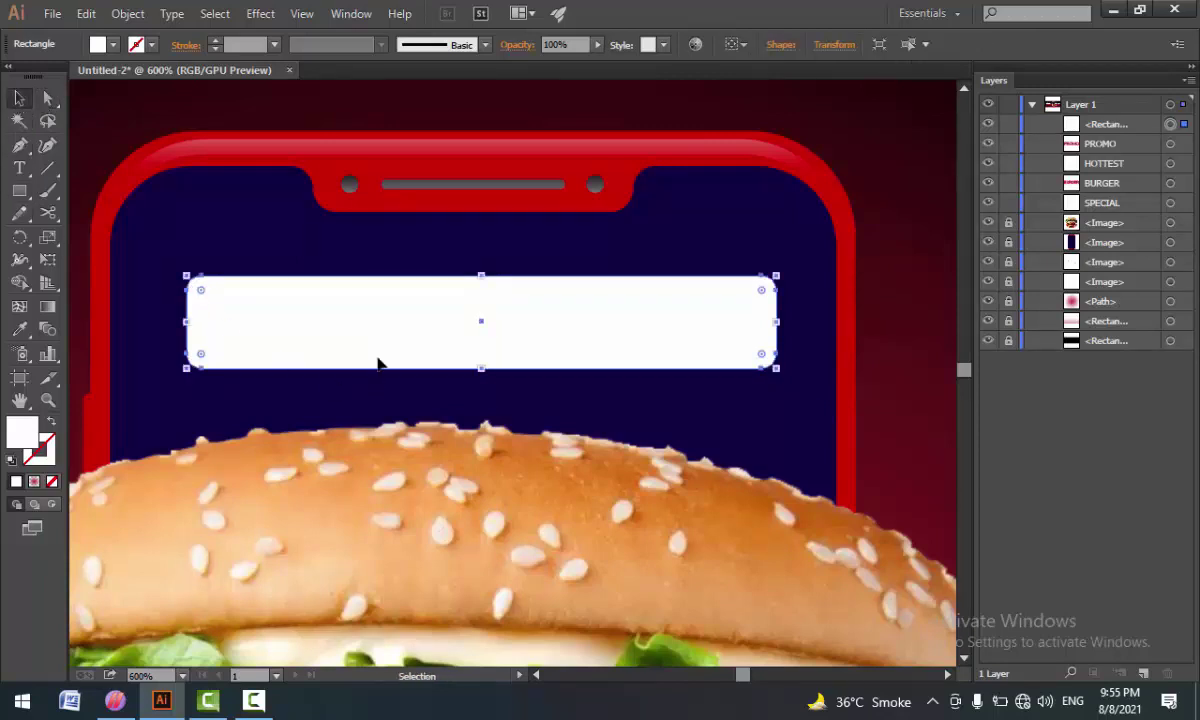
click(19, 168)
click(247, 406)
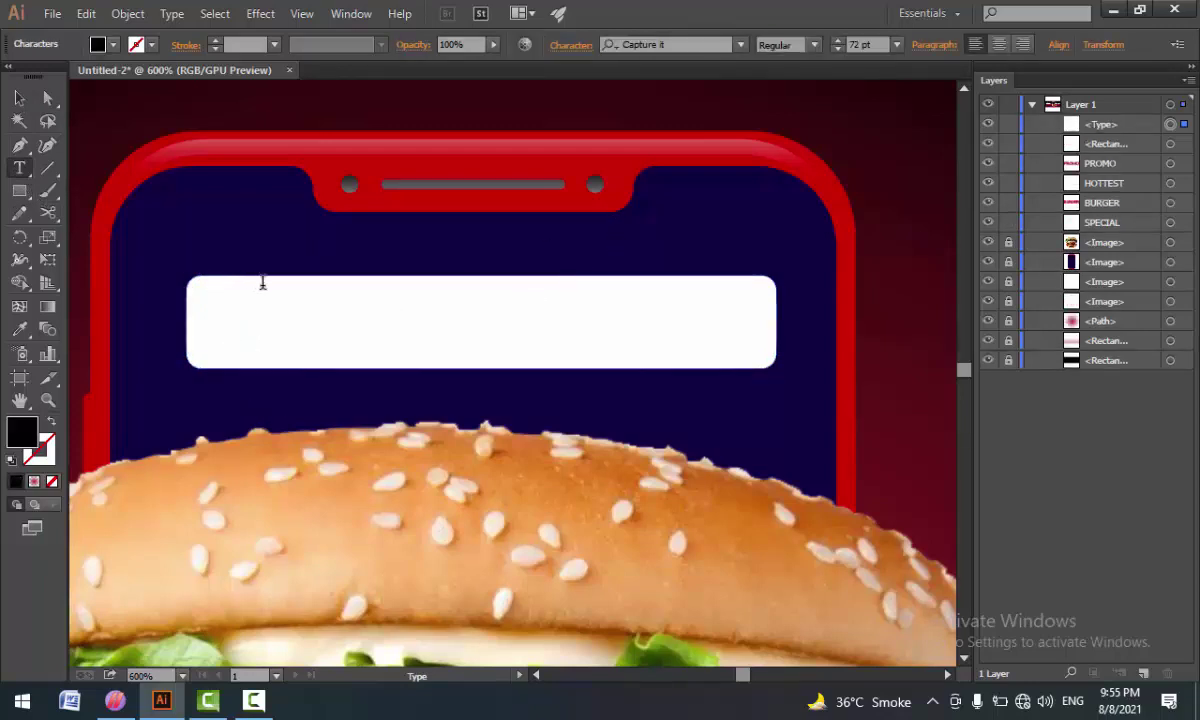
- Type 'FREE HOME DELIVERY' at a 24 pt font size
scroll(285, 284, down, 3)
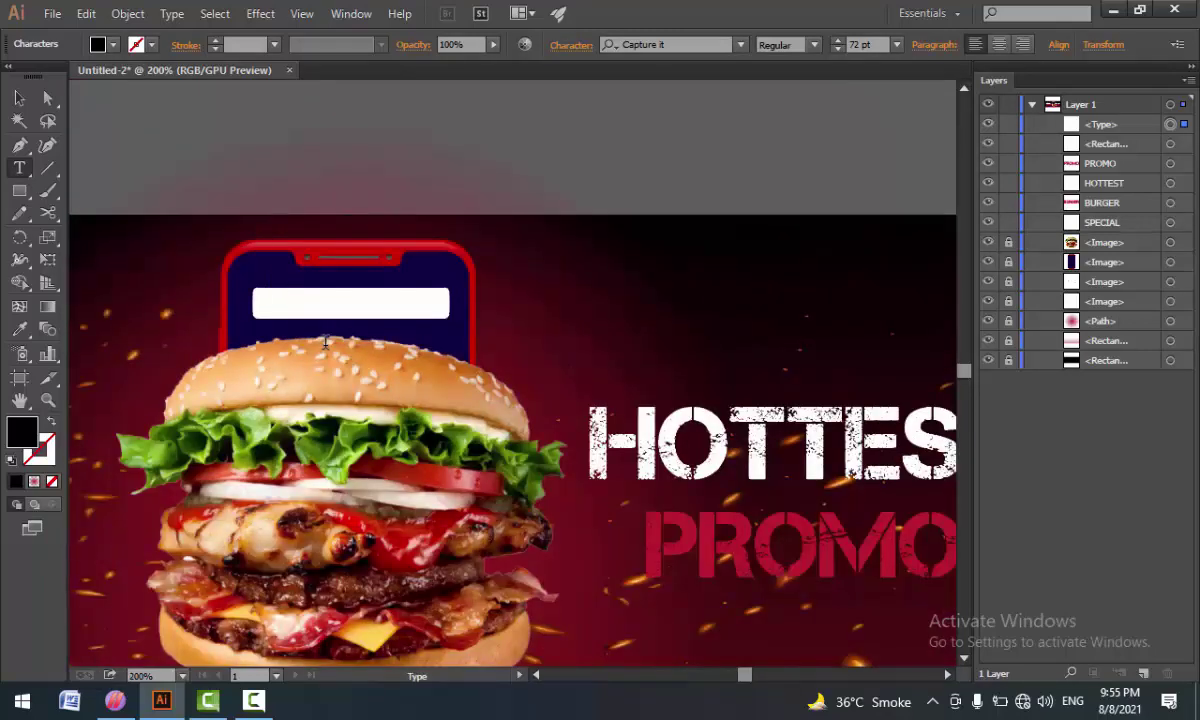
click(896, 44)
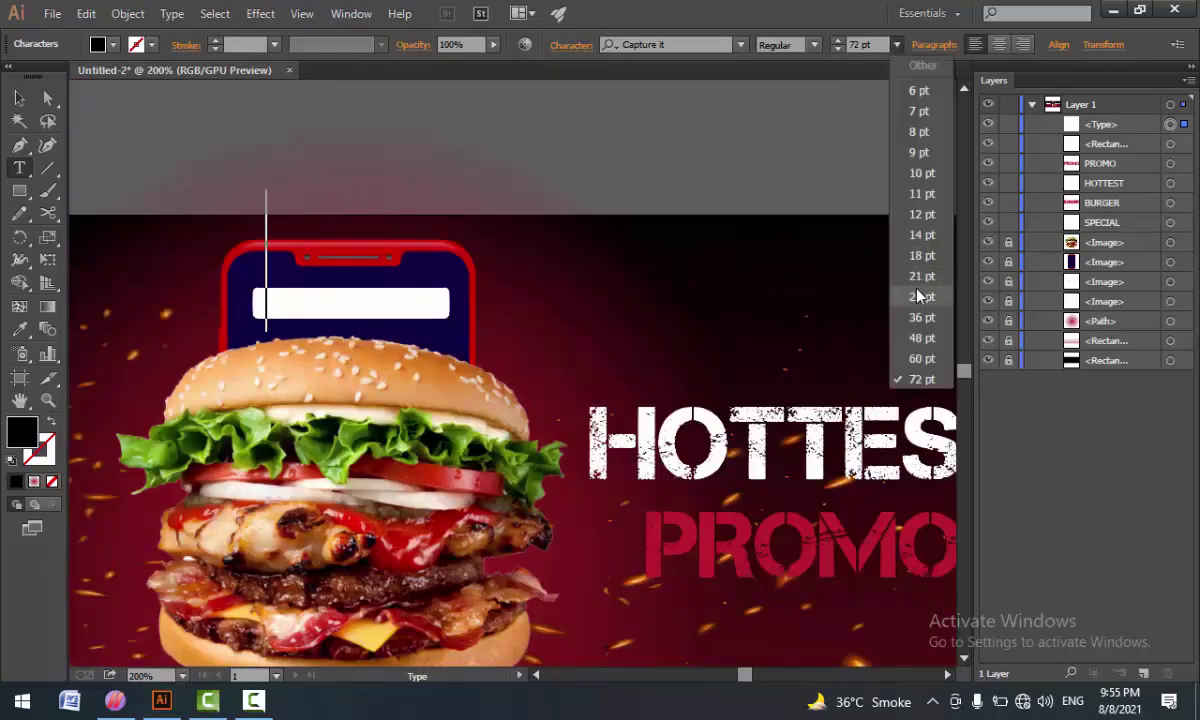
click(920, 296)
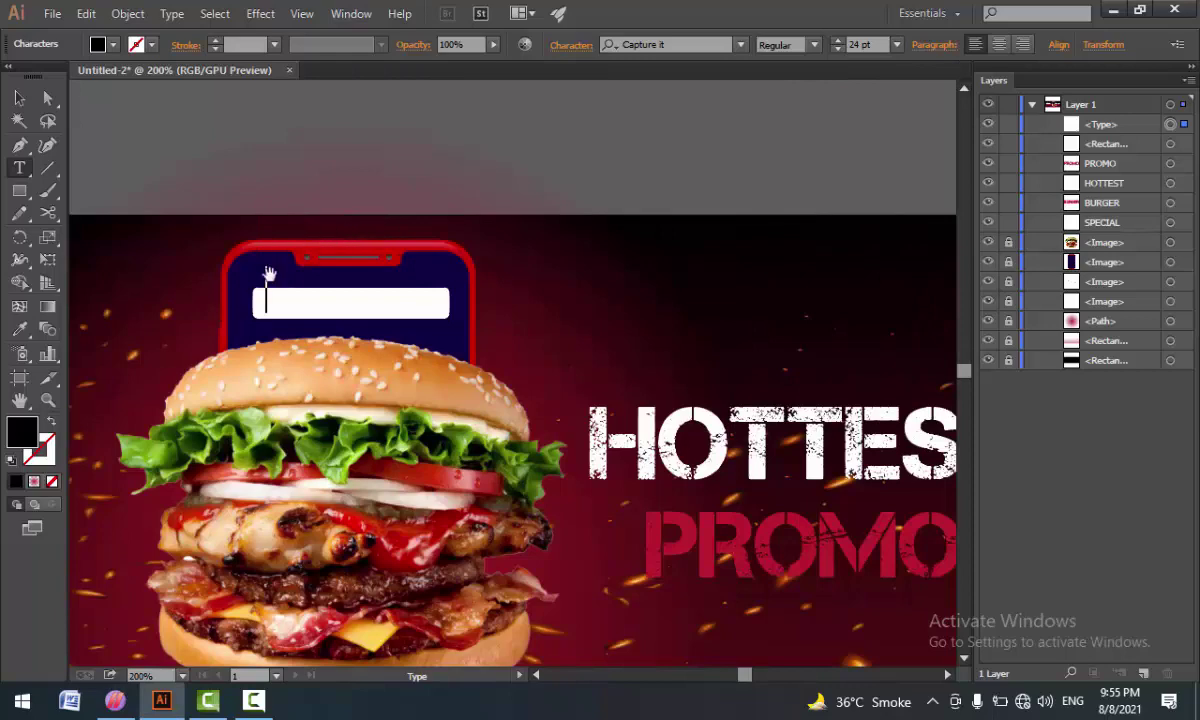
scroll(262, 272, up, 2)
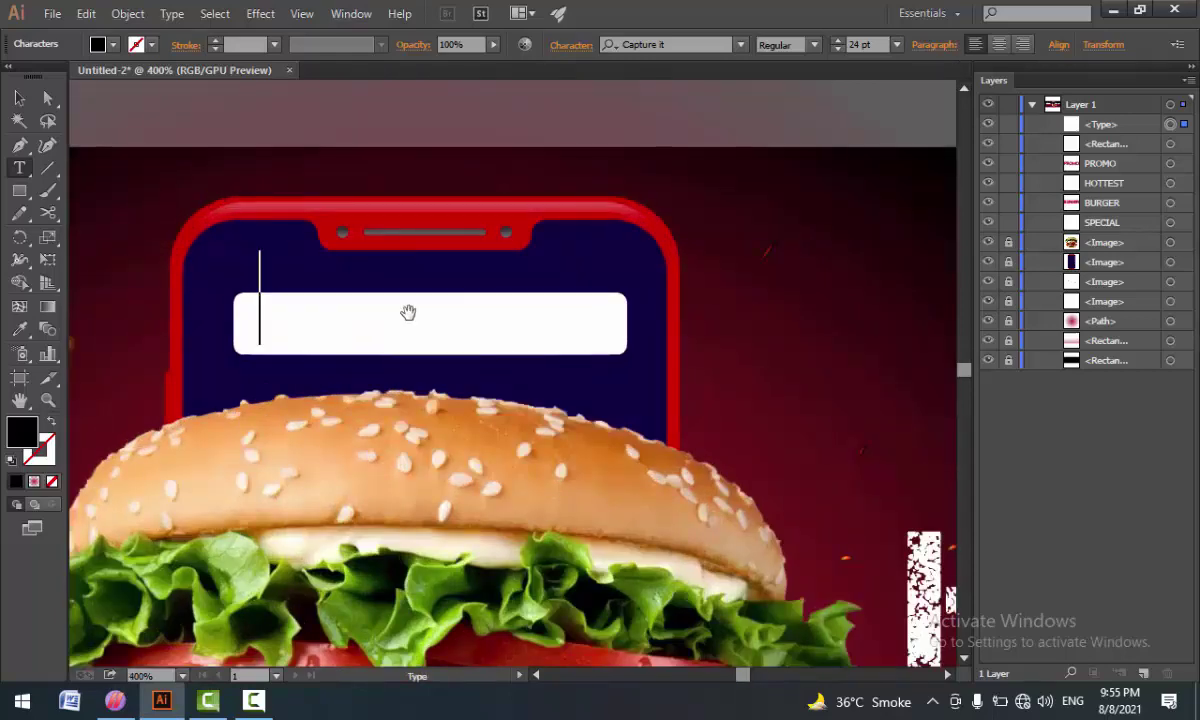
text(FREE )
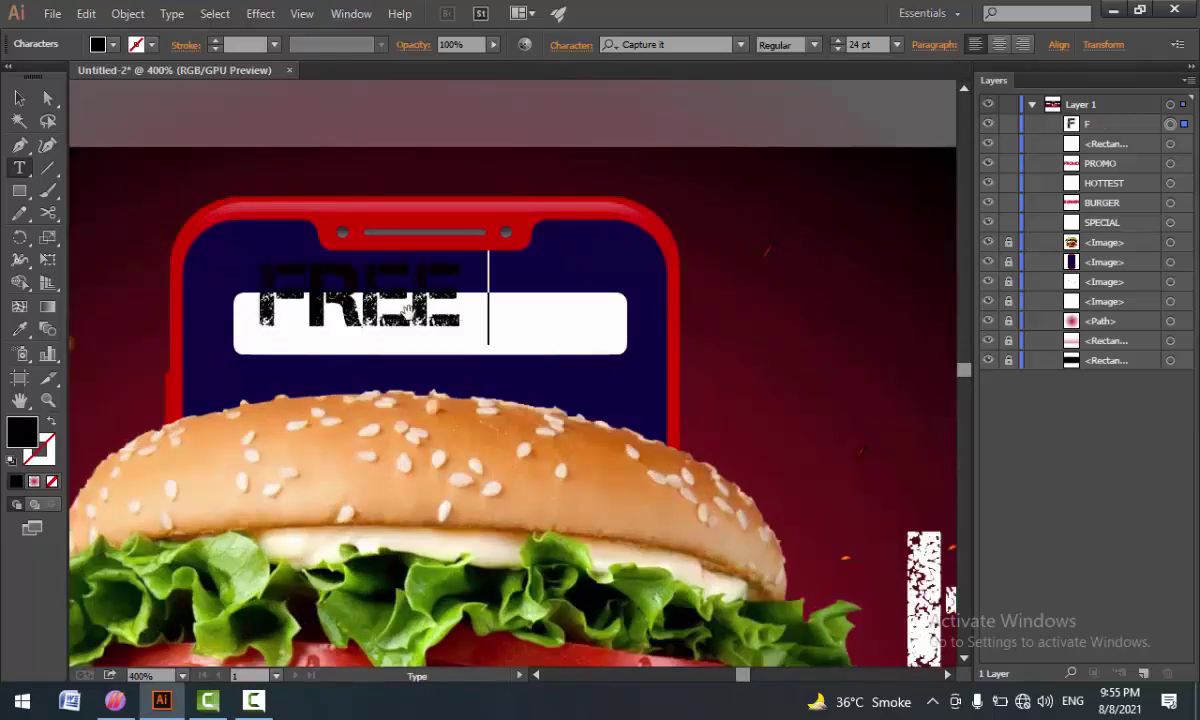
text(HOME )
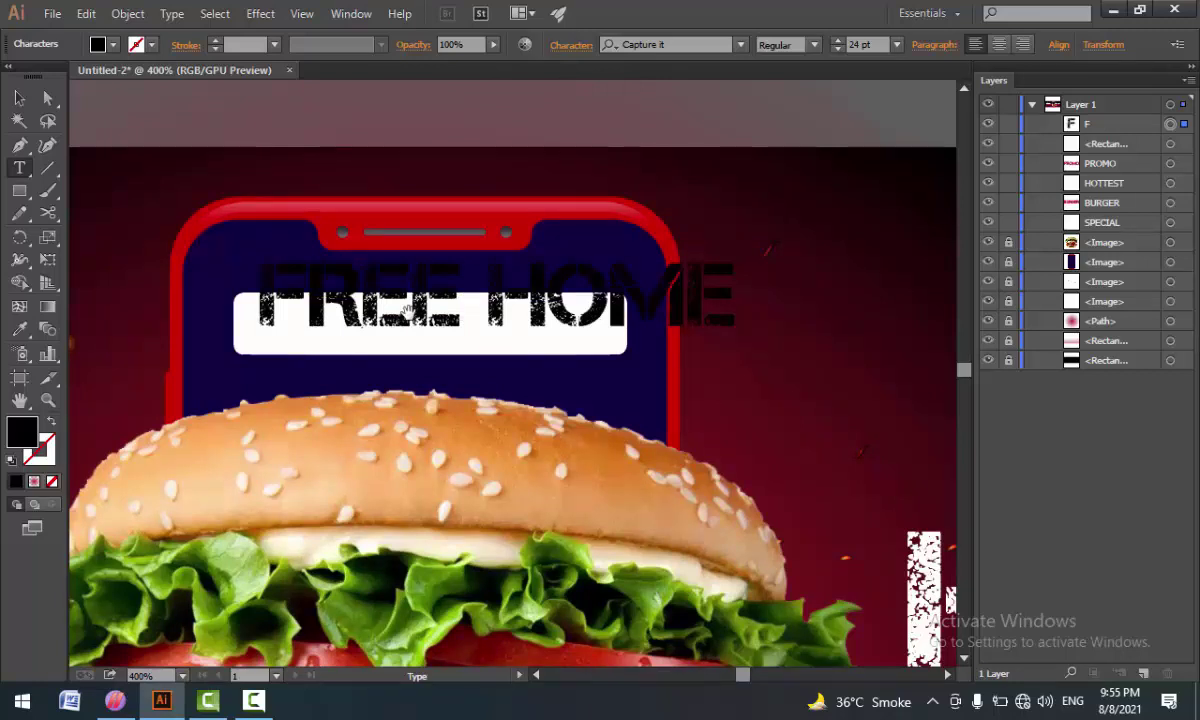
text(DE)
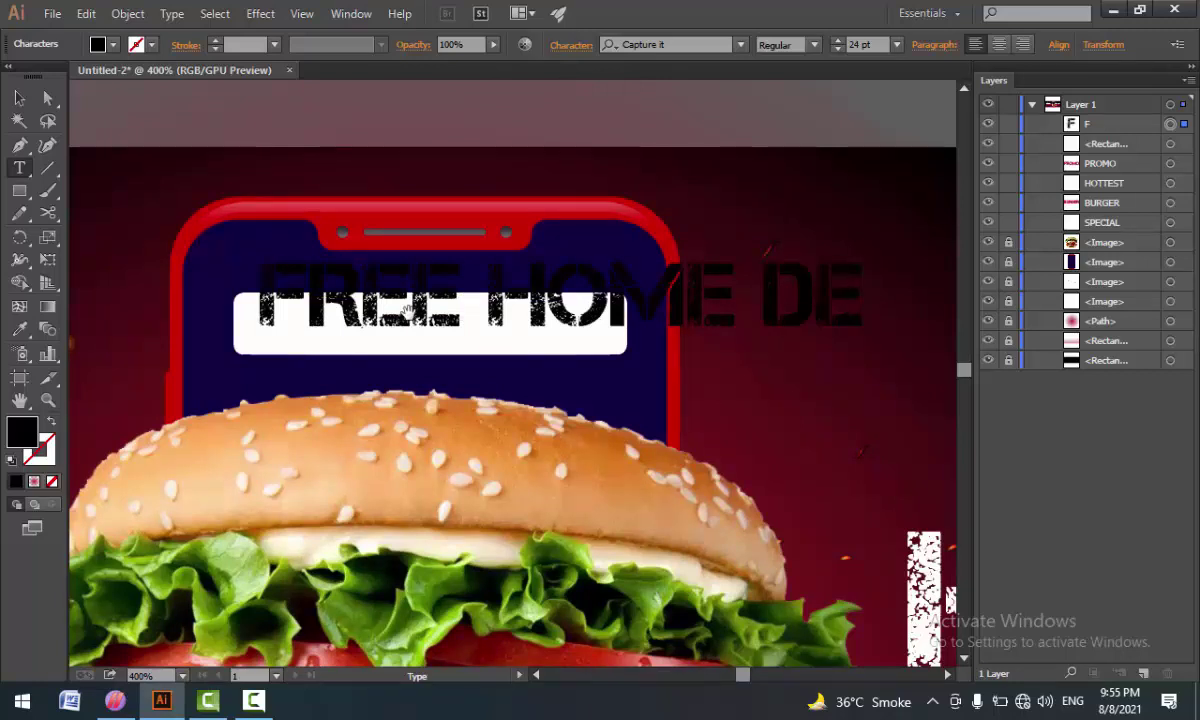
text(LIVER)
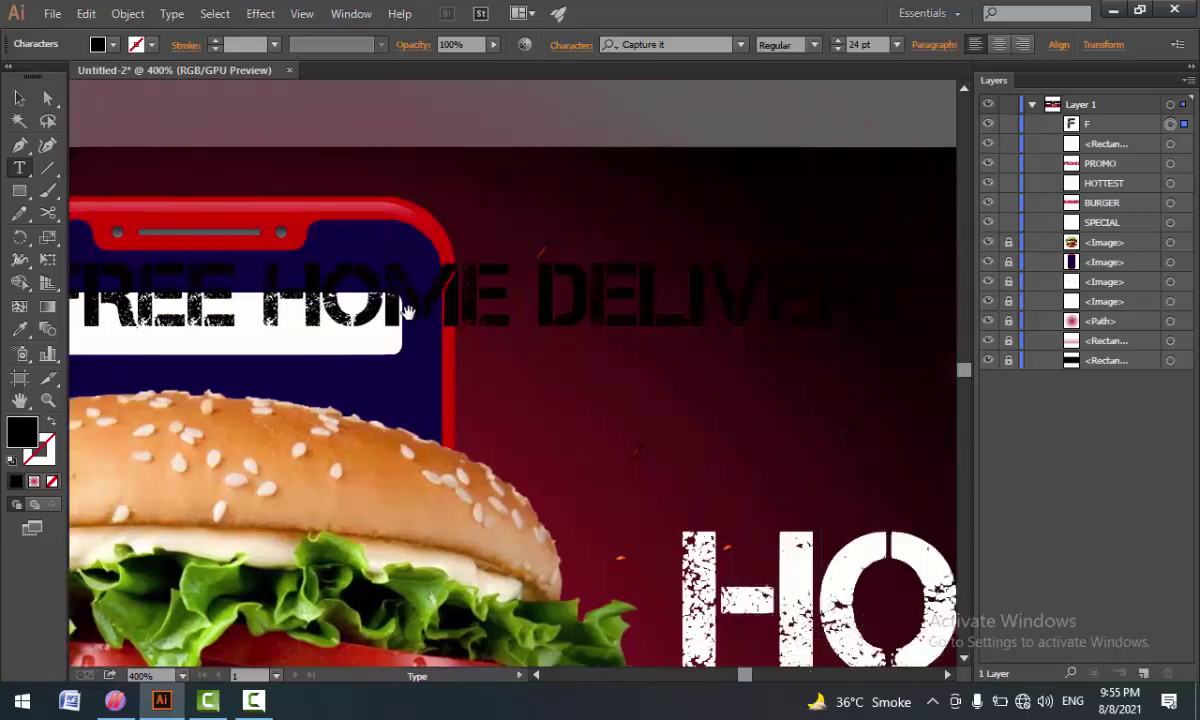
- Shrink the delivery text and place it over the white bar
click(20, 98)
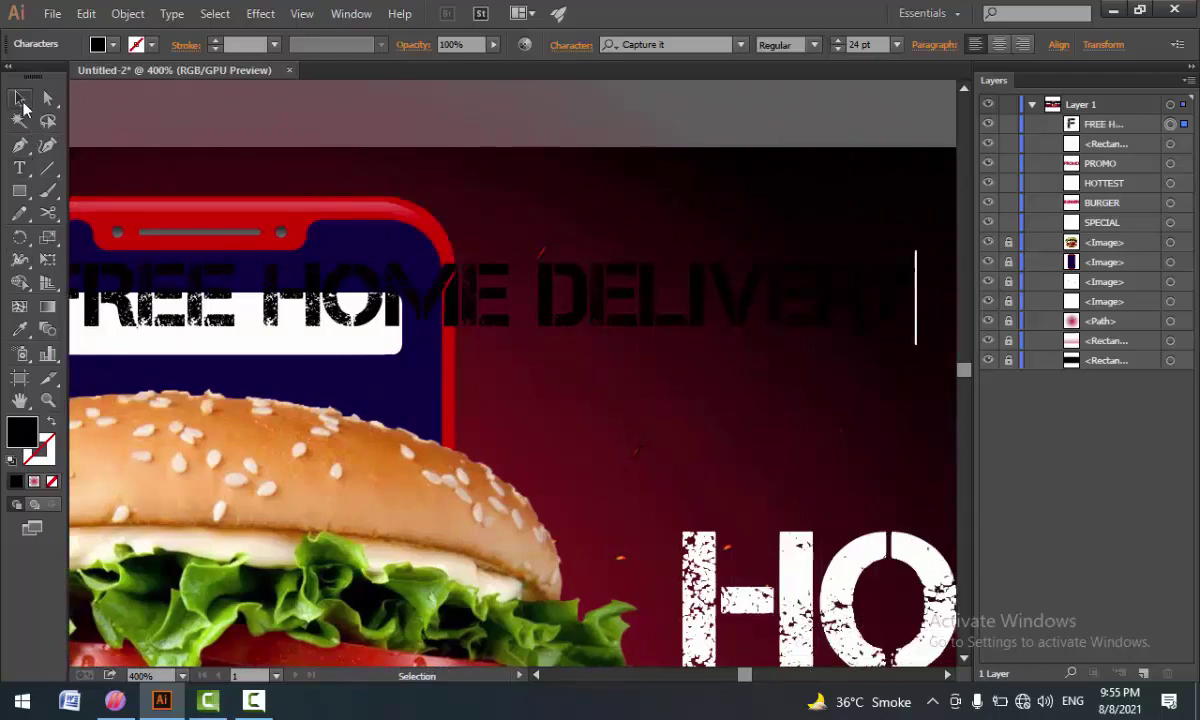
alt+scroll(112, 212, down, 2)
scroll(196, 314, left, 3)
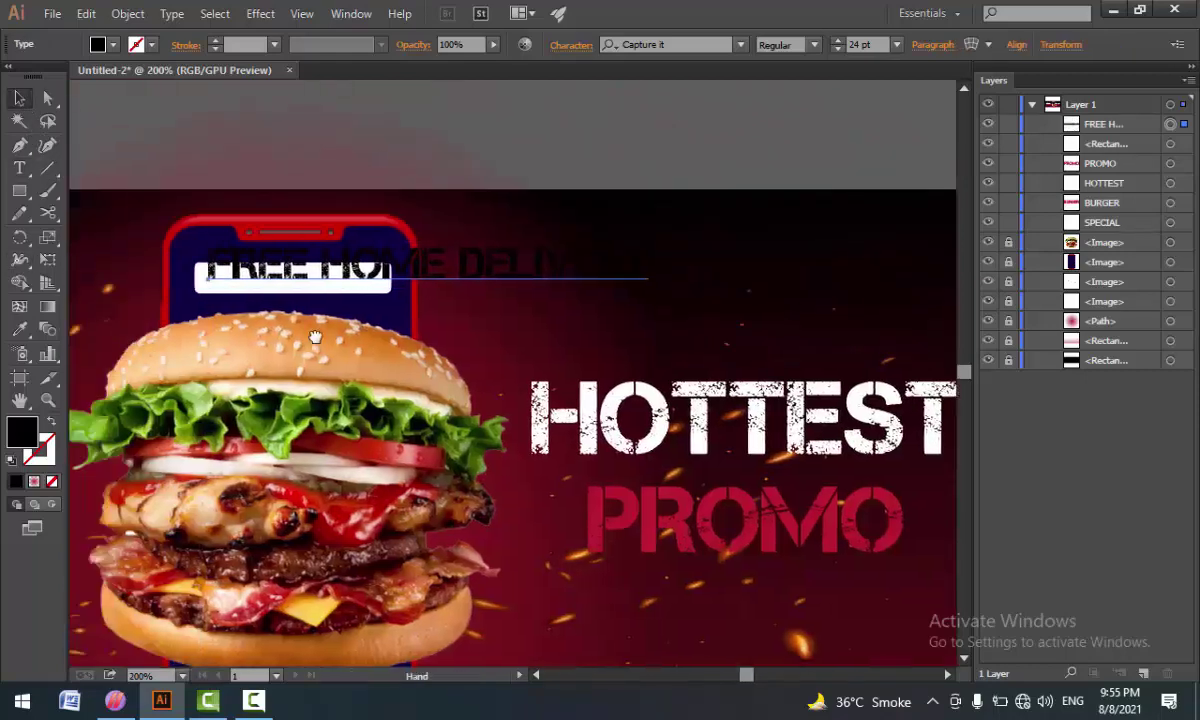
scroll(260, 320, up, 2)
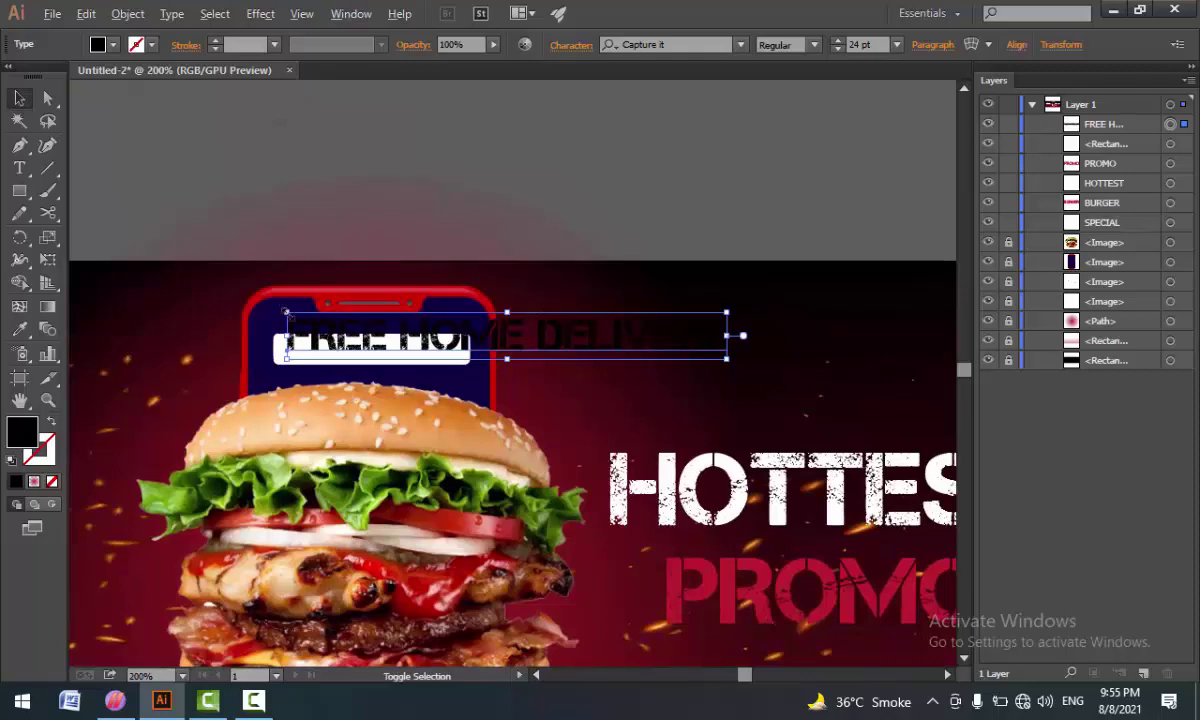
mouse_move(327, 333)
mouse_down()
mouse_move(424, 346)
mouse_move(318, 362)
mouse_up()
scroll(338, 361, up, 2)
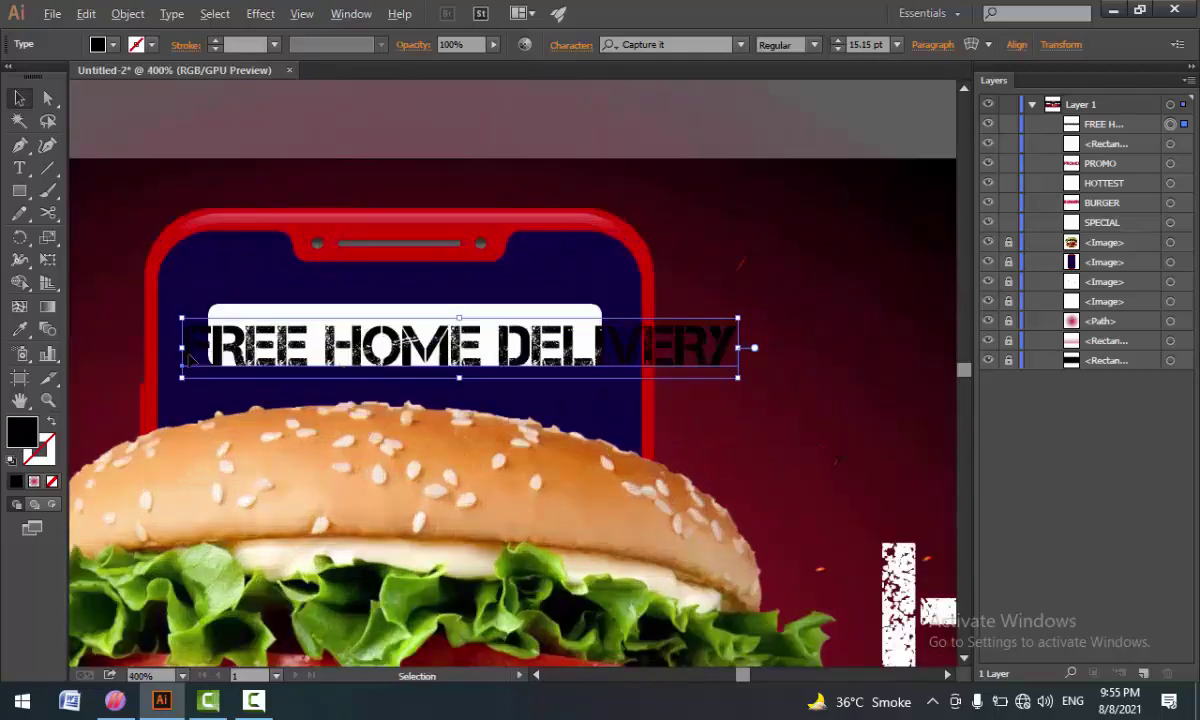
- Scale the delivery text down and move it inside the white label
shift+click(212, 316)
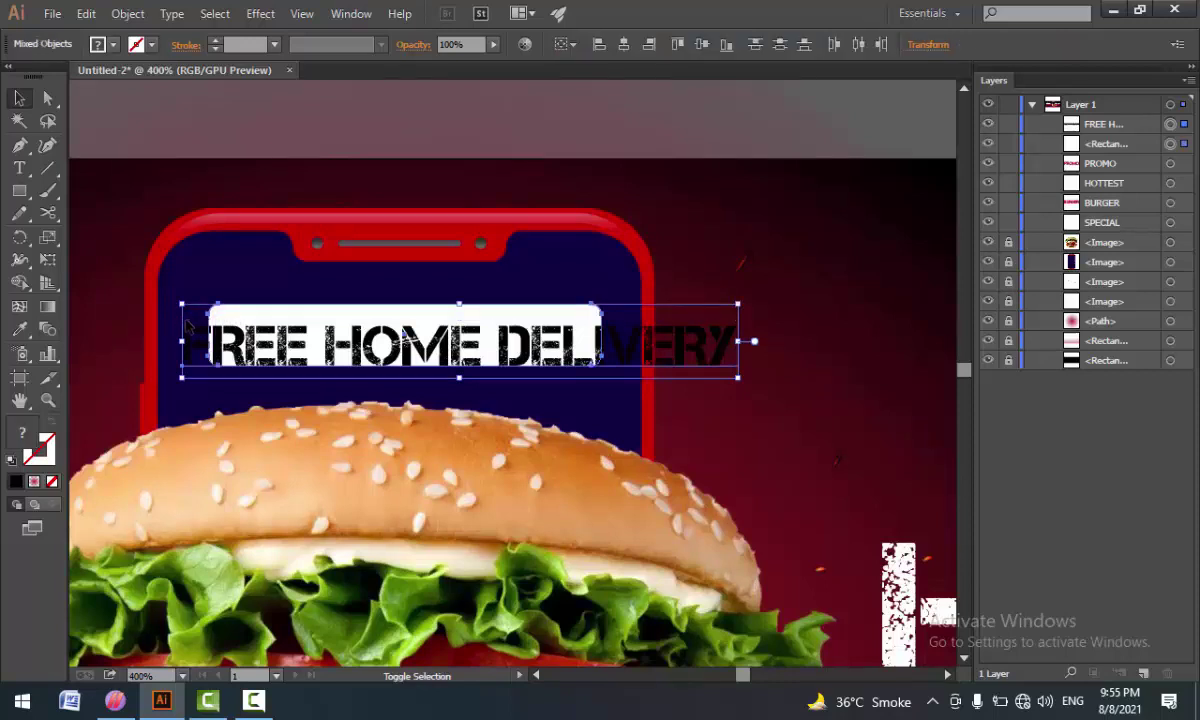
key(ctrl+z)
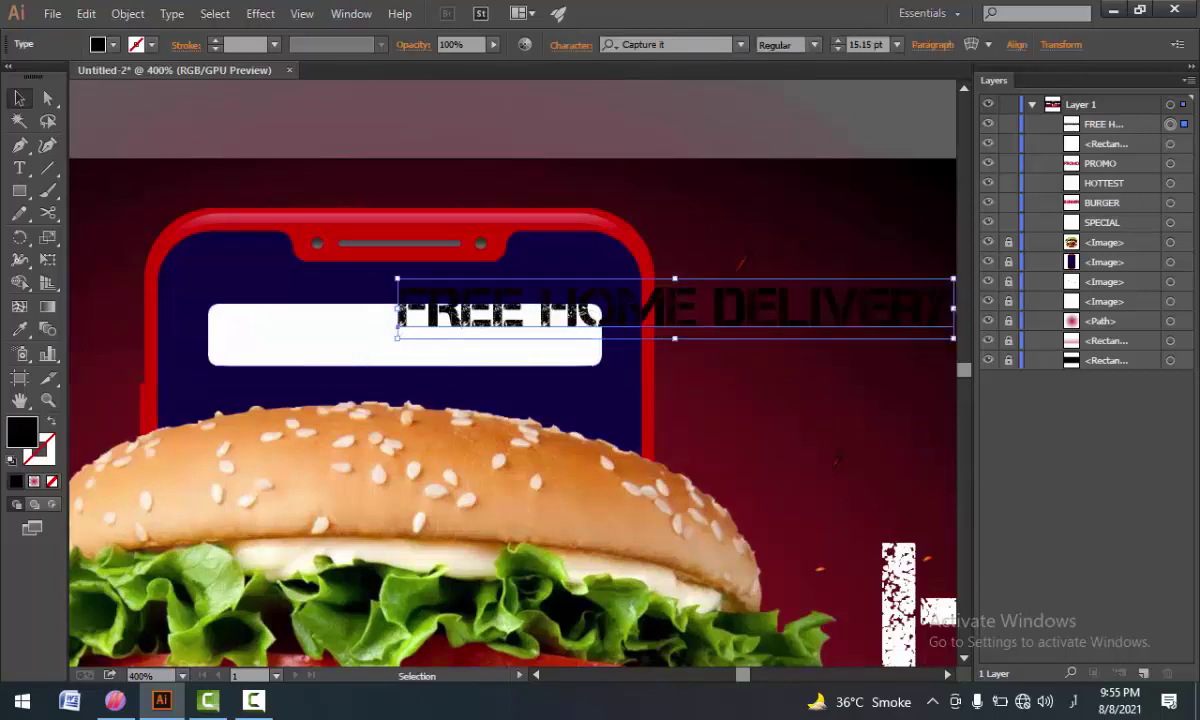
drag(462, 315, 211, 338)
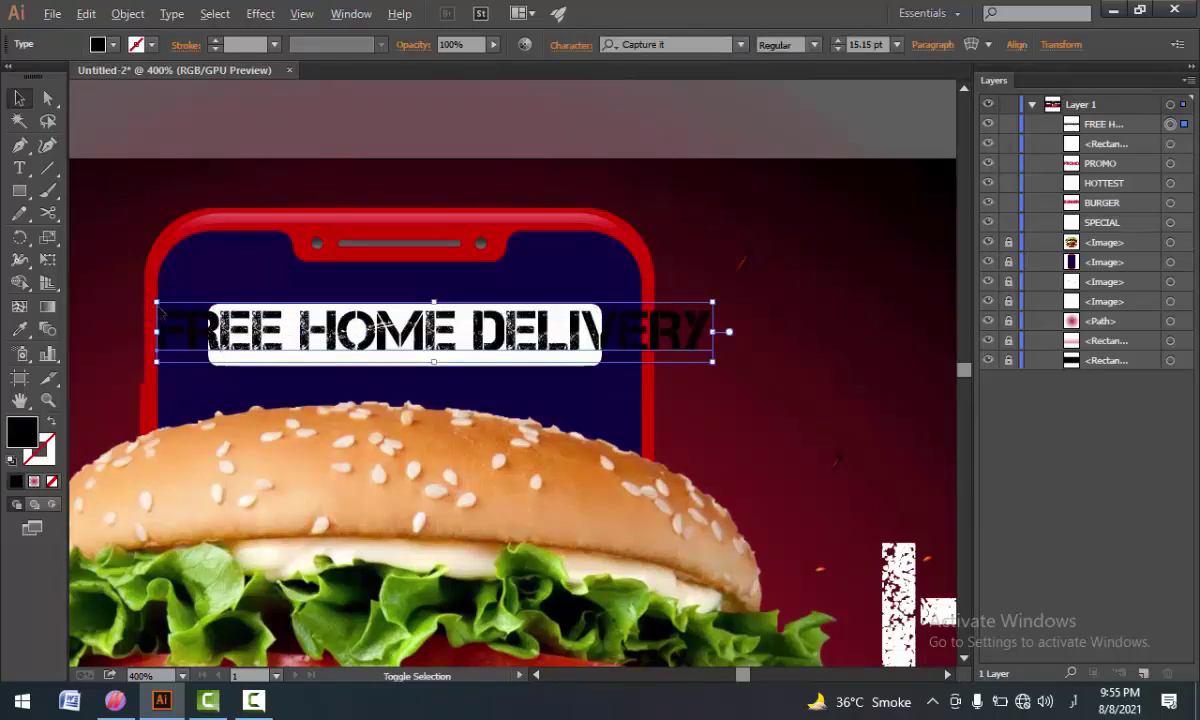
drag(157, 302, 245, 314)
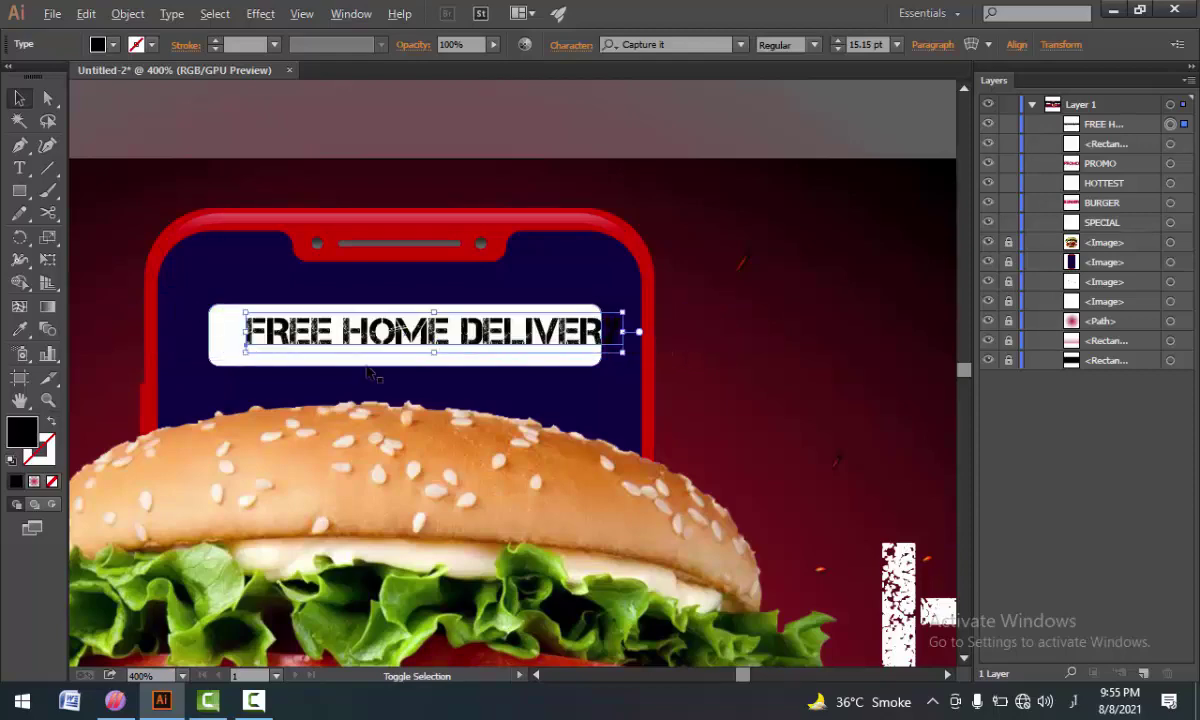
scroll(468, 304, up, 1)
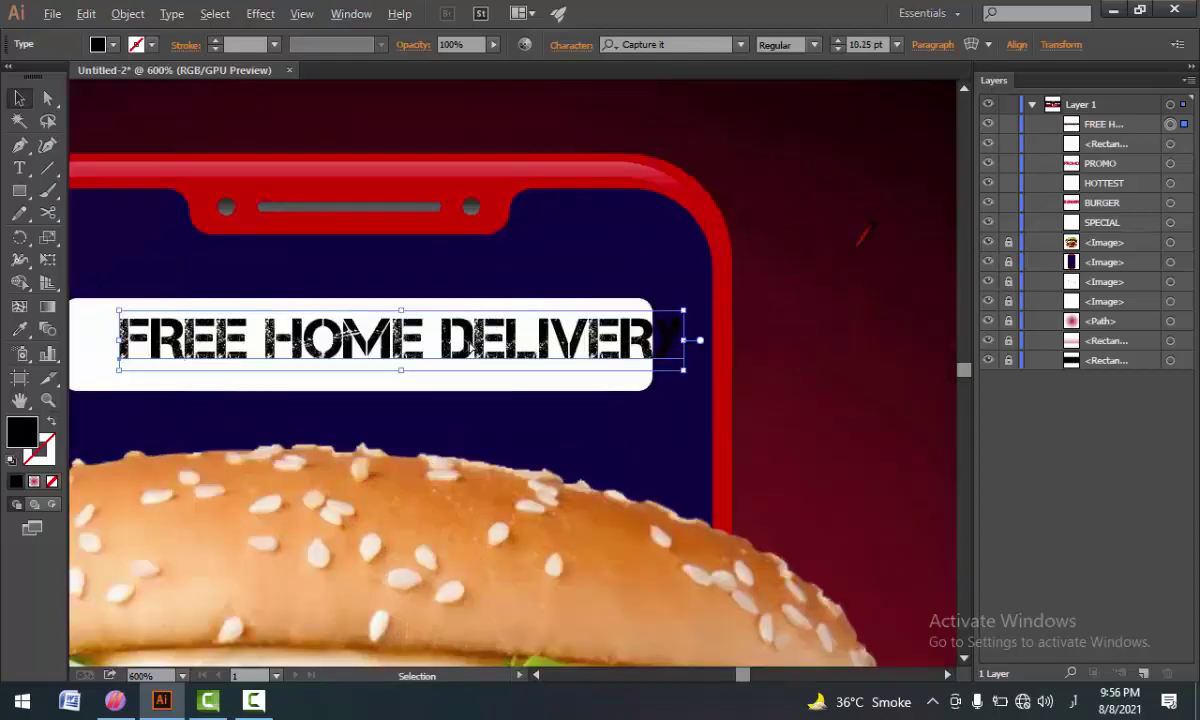
scroll(394, 367, down, 1)
drag(270, 396, 333, 398)
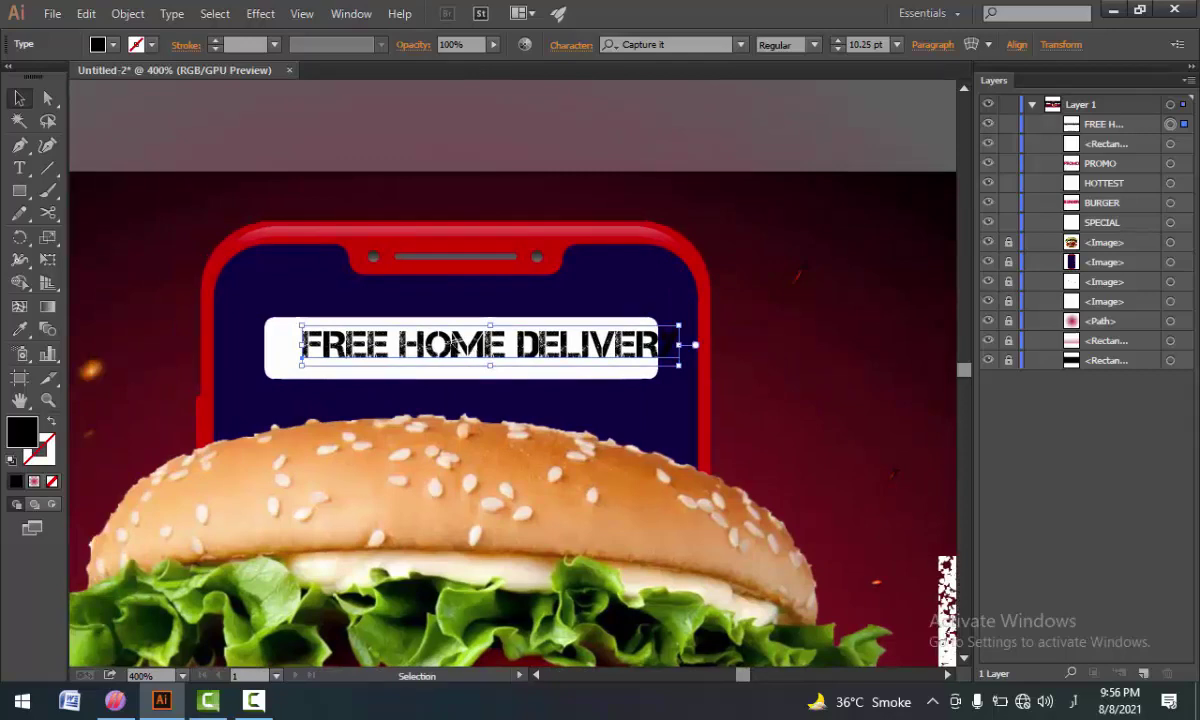
scroll(458, 346, up, 2)
drag(505, 318, 478, 348)
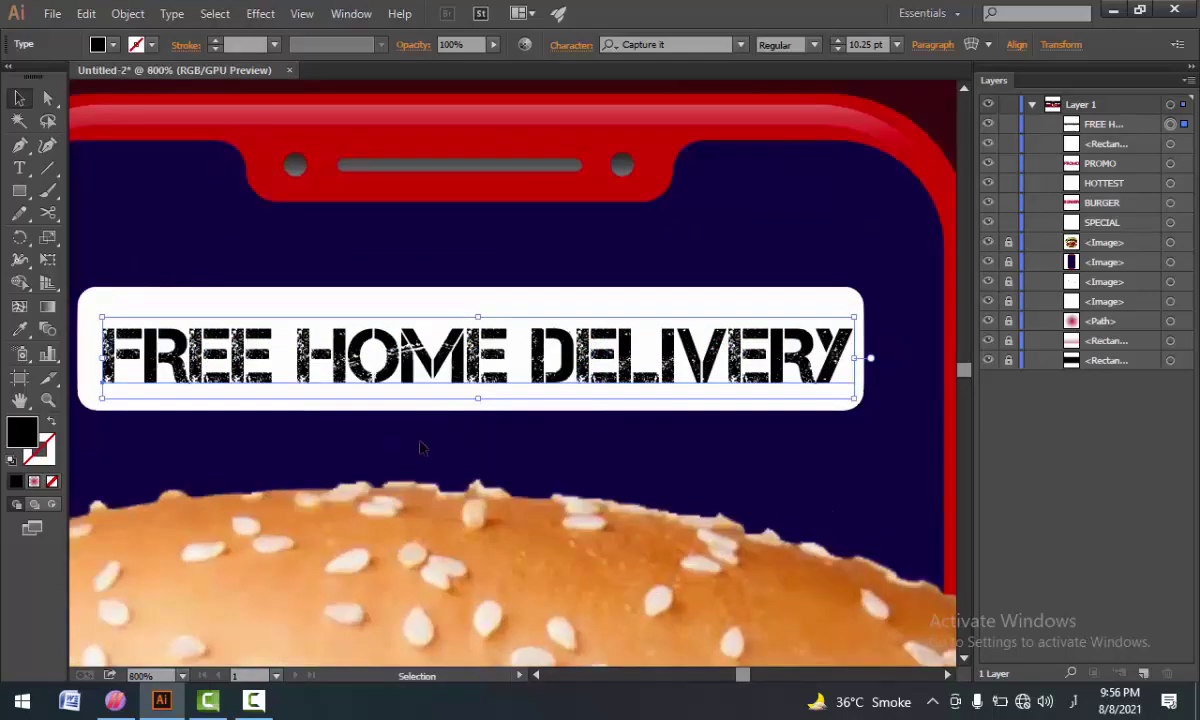
- Colour the delivery text crimson red and shrink it slightly to 9.54 pt
click(113, 45)
click(145, 77)
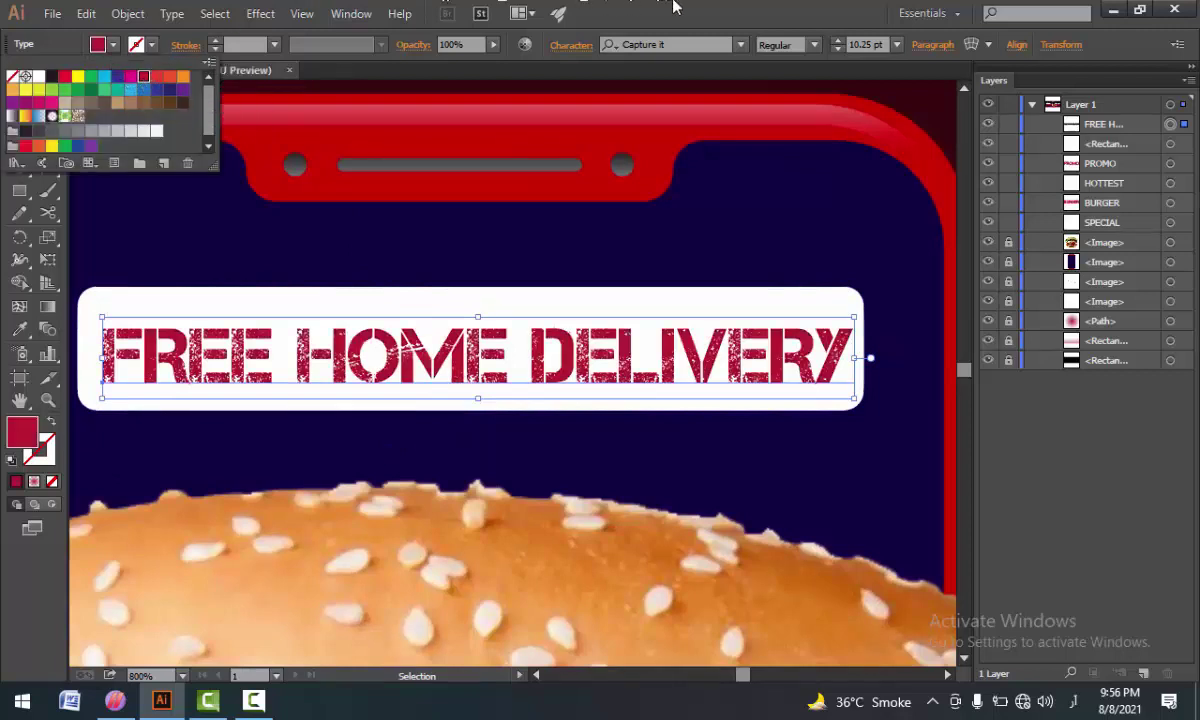
click(676, 8)
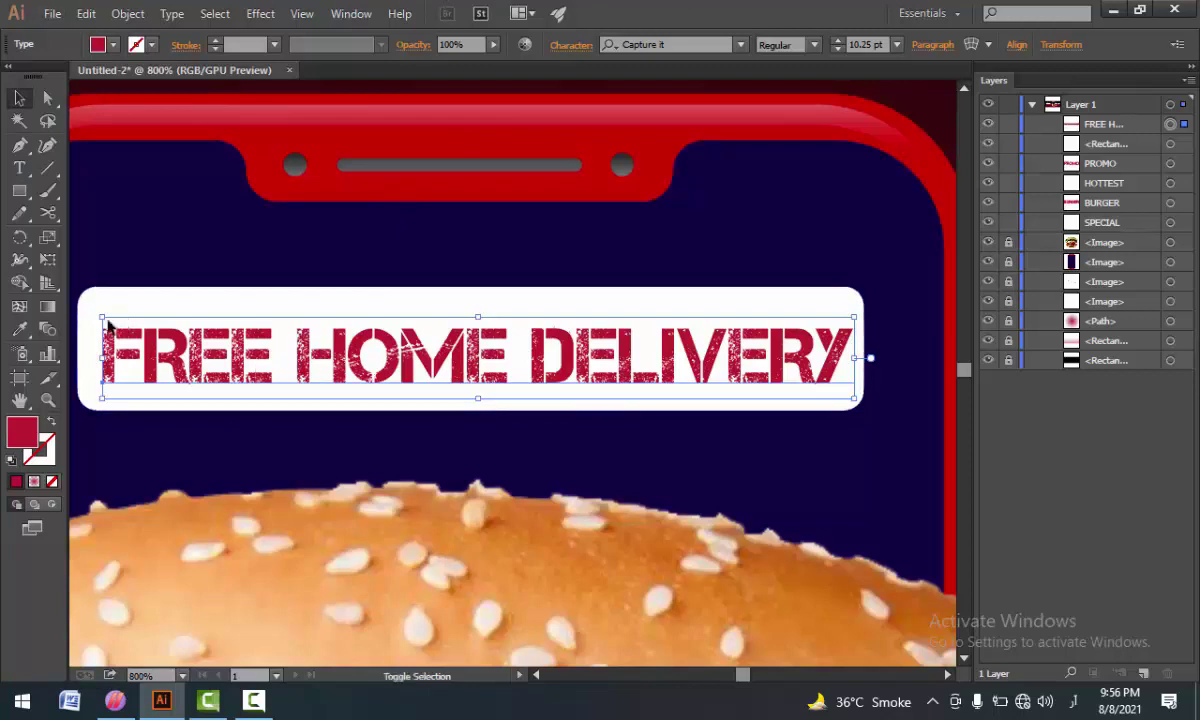
drag(110, 322, 118, 328)
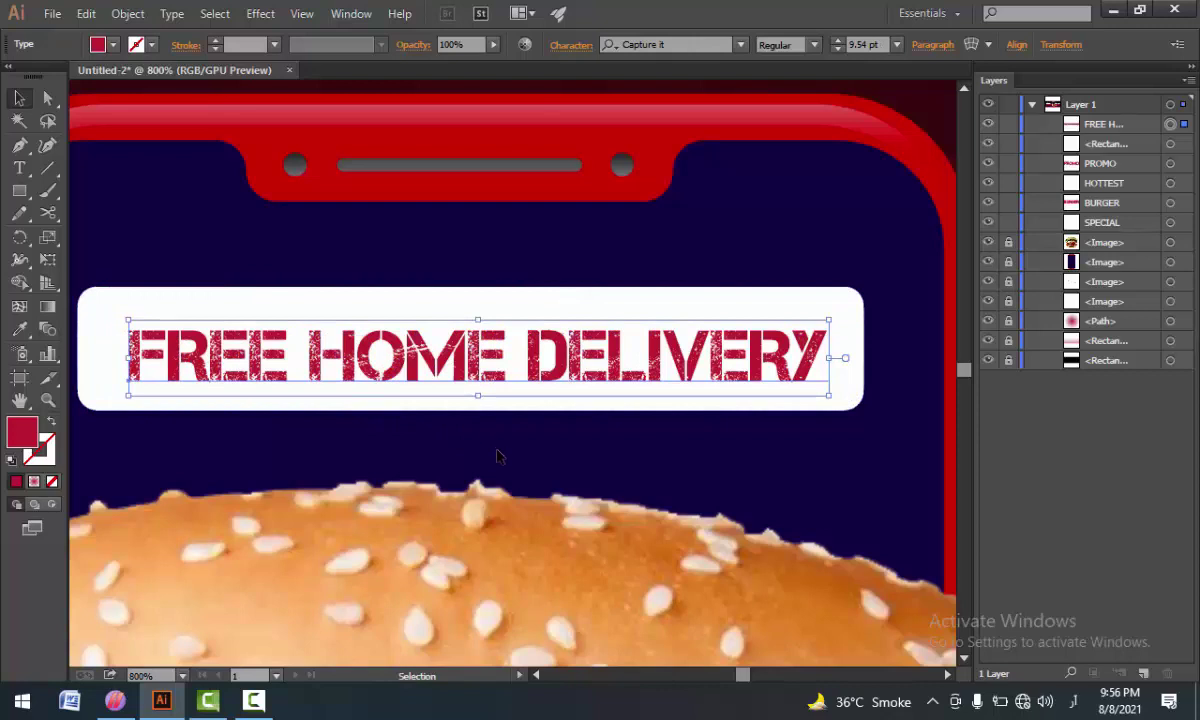
scroll(497, 456, down, 2)
- Change the delivery text's font to Cooper Black and scale it down to about 8.08 pt
click(530, 193)
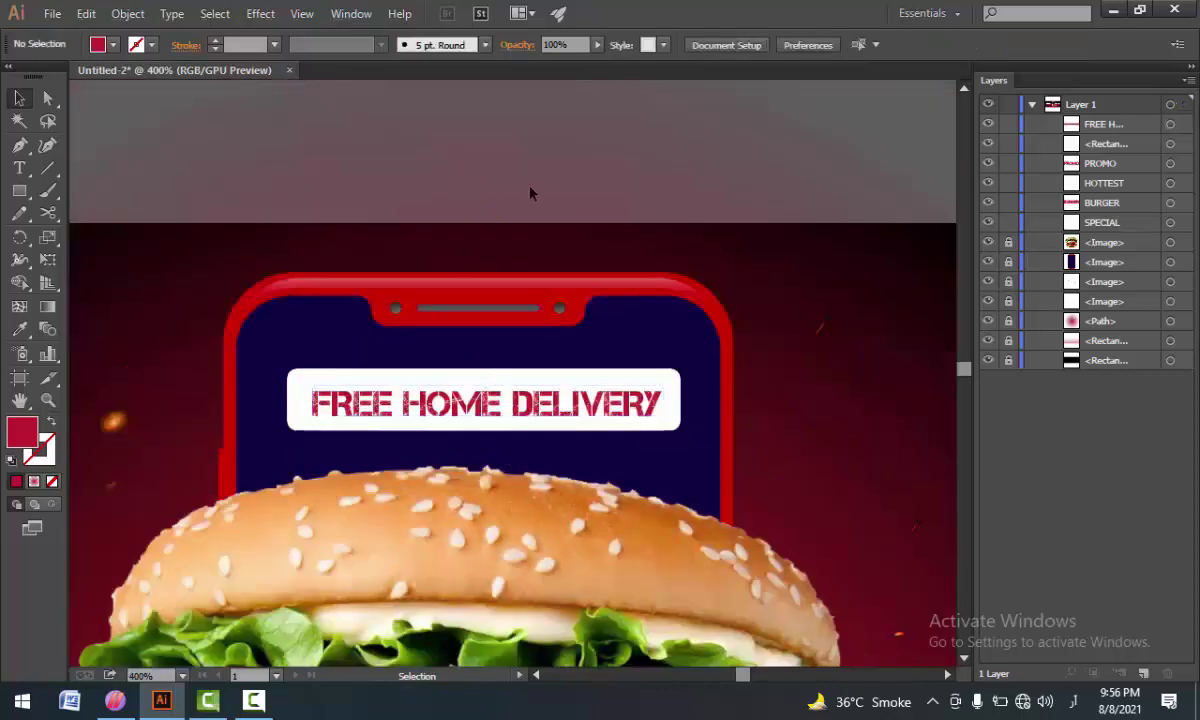
click(484, 405)
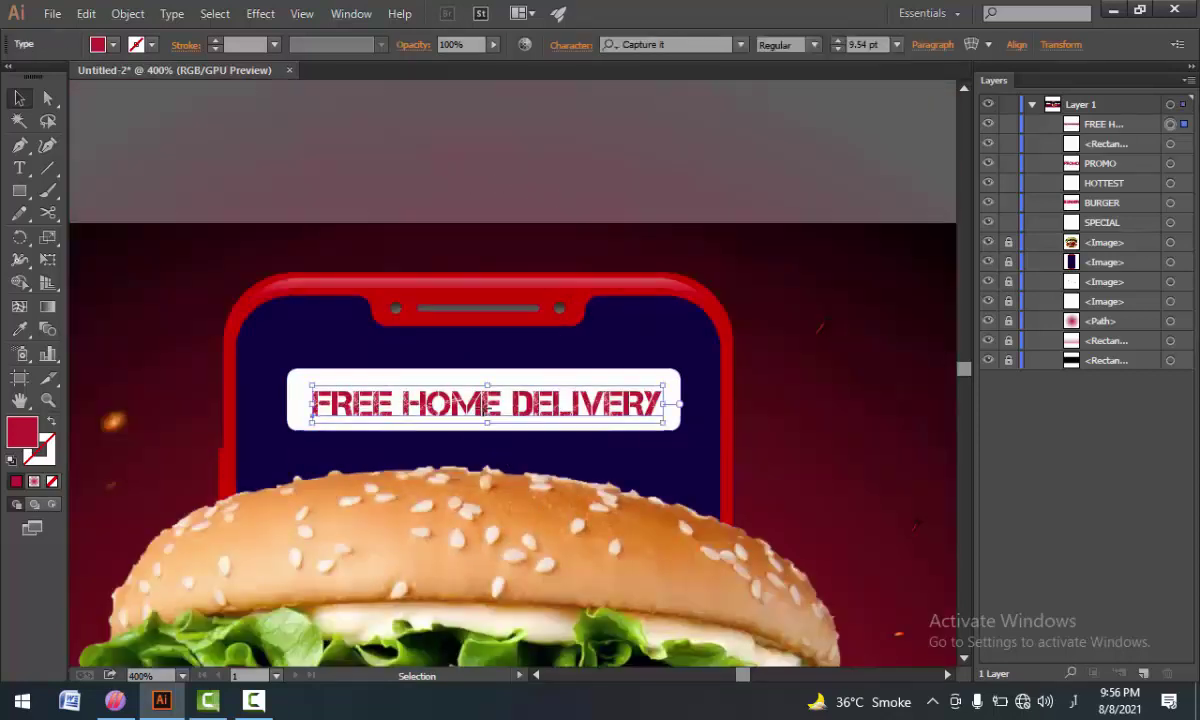
double_click(484, 405)
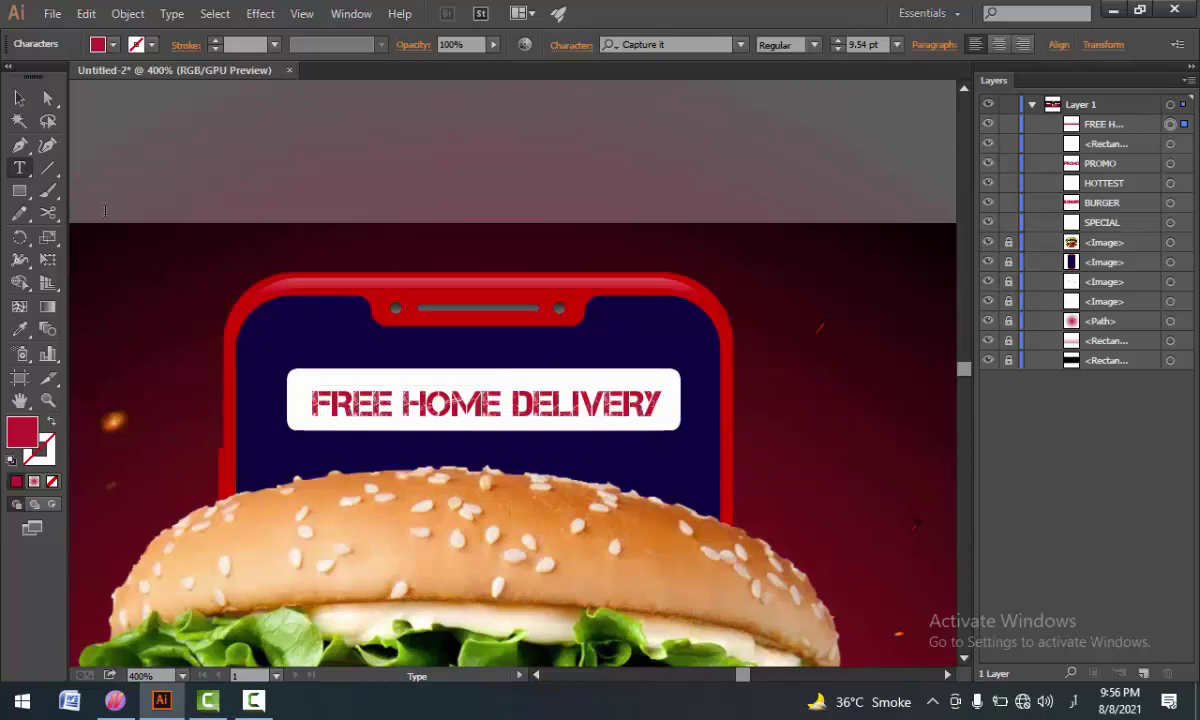
click(19, 97)
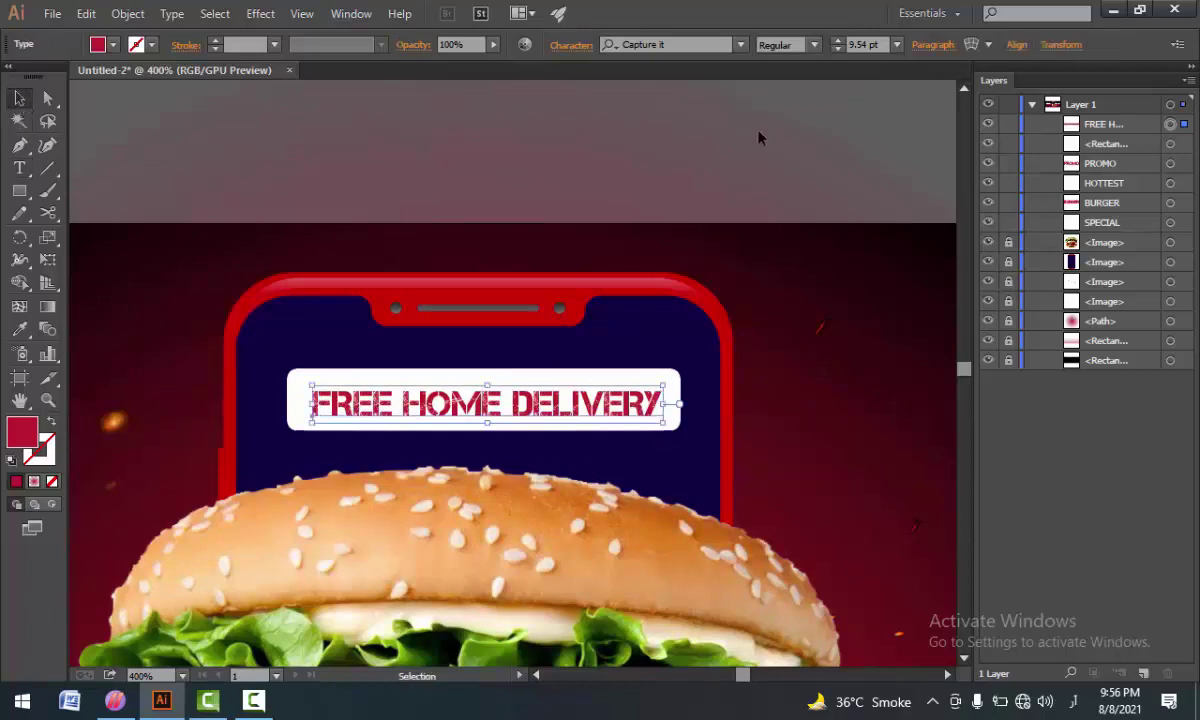
click(742, 45)
click(700, 129)
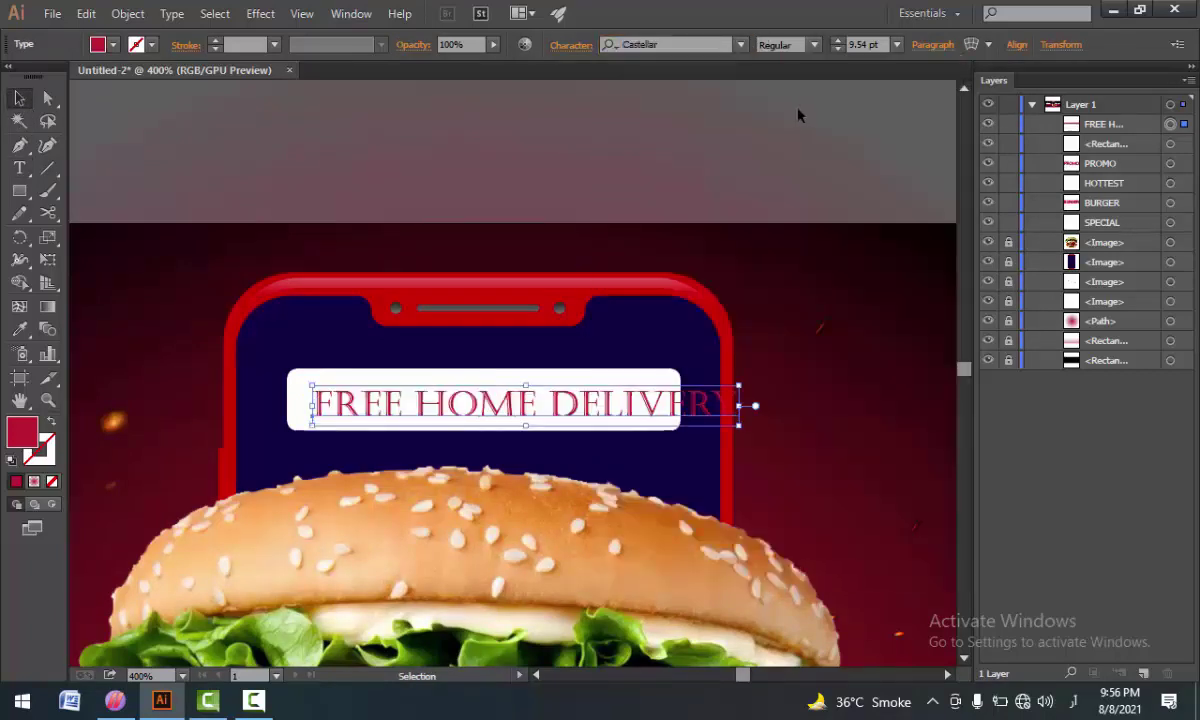
click(741, 45)
scroll(800, 240, down, 4)
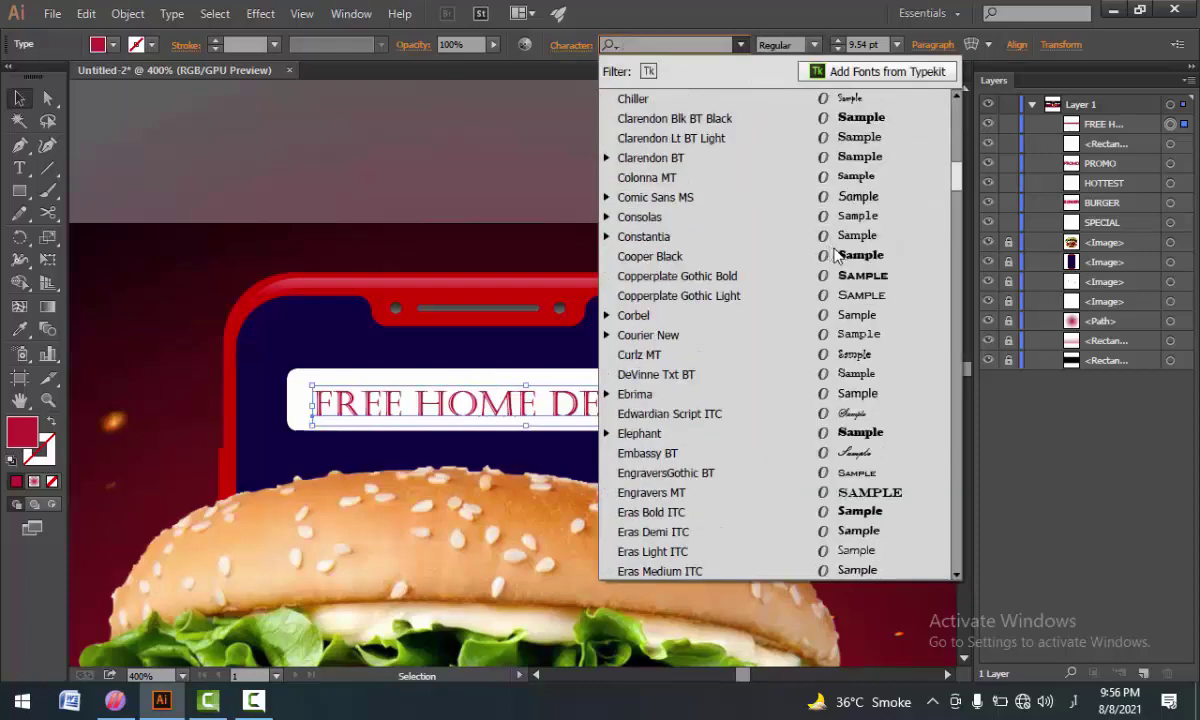
click(848, 257)
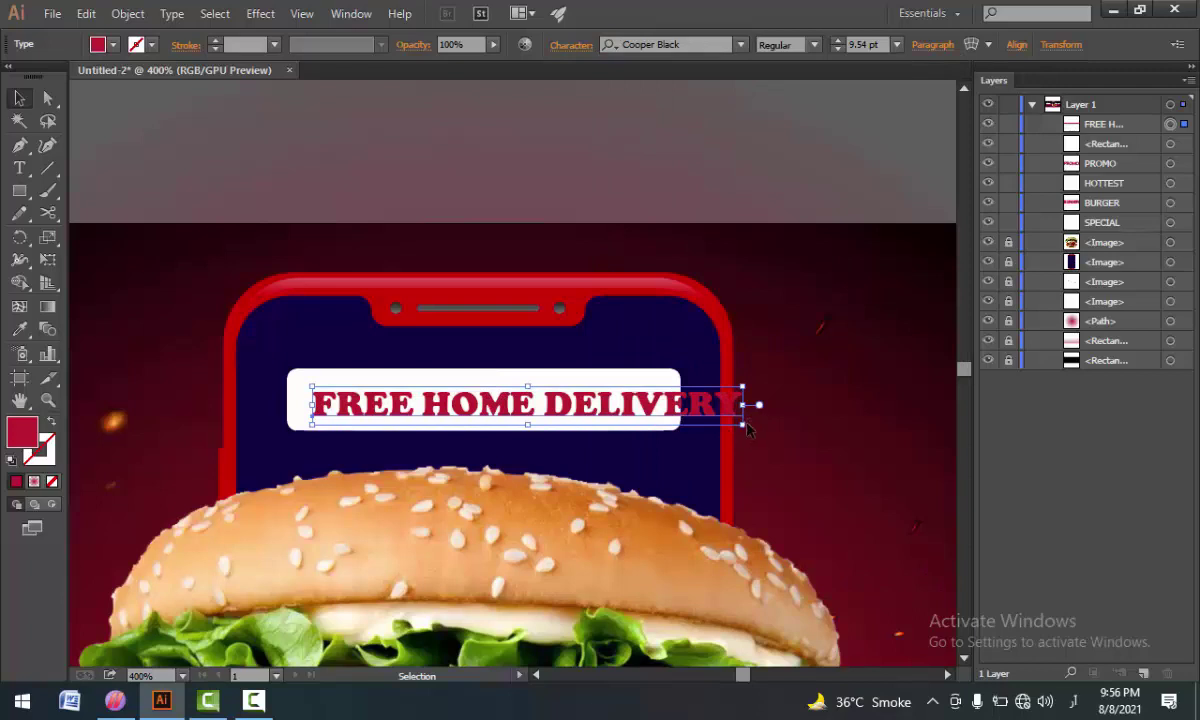
drag(748, 426, 710, 422)
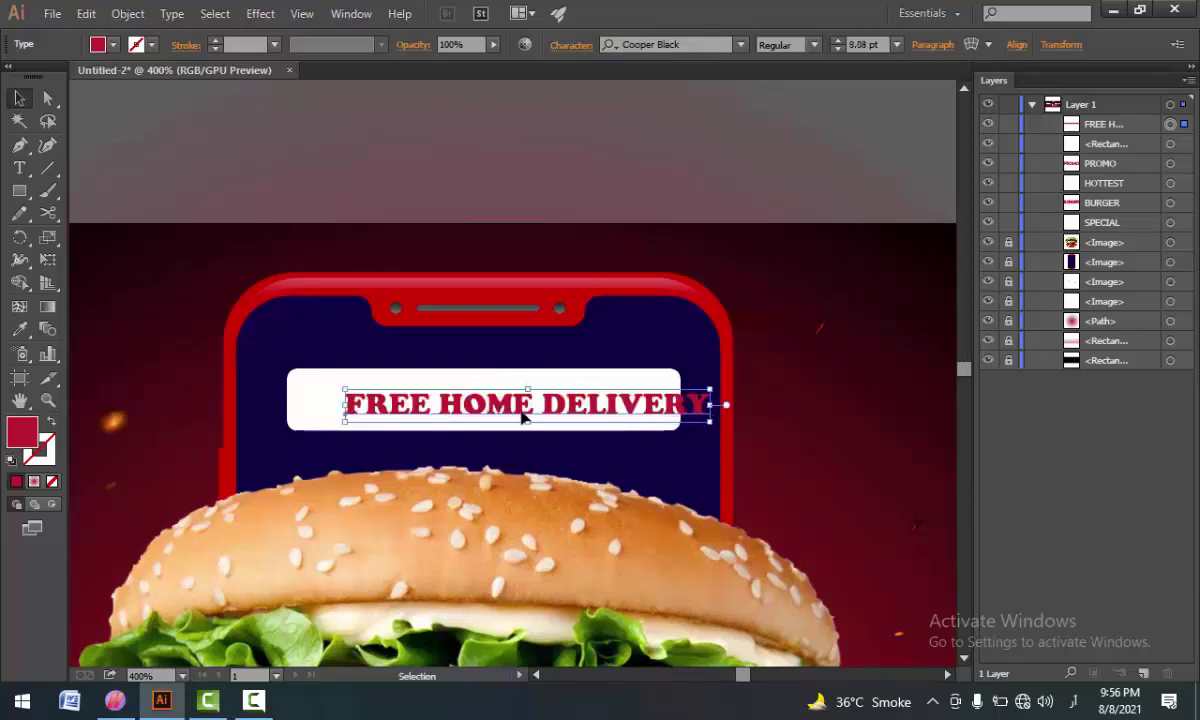
- Centre the FREE HOME DELIVERY text in the white bar, nudging it up and left
drag(507, 413, 482, 410)
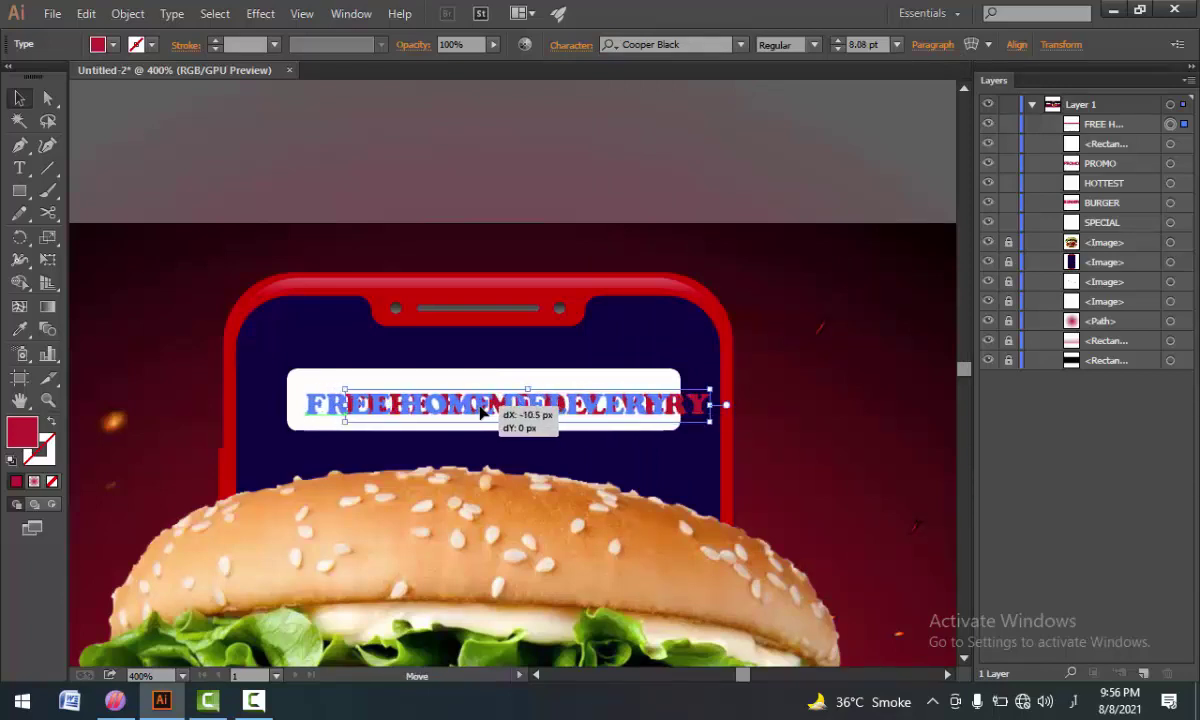
click(807, 459)
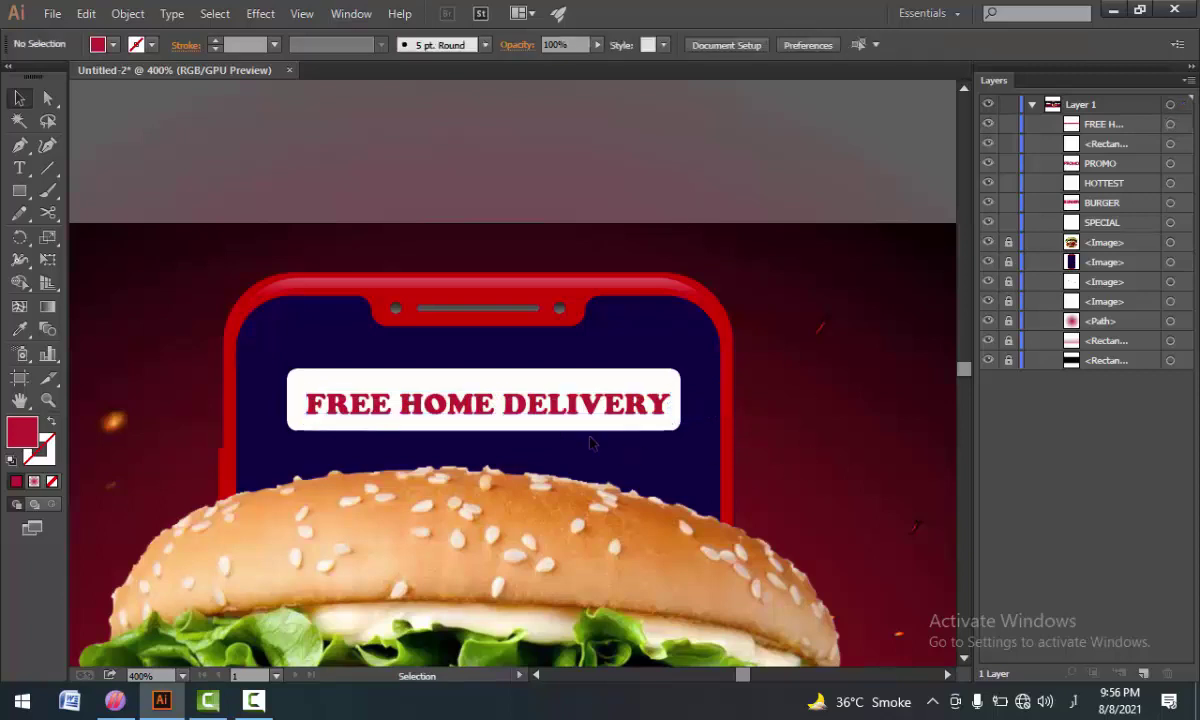
click(466, 398)
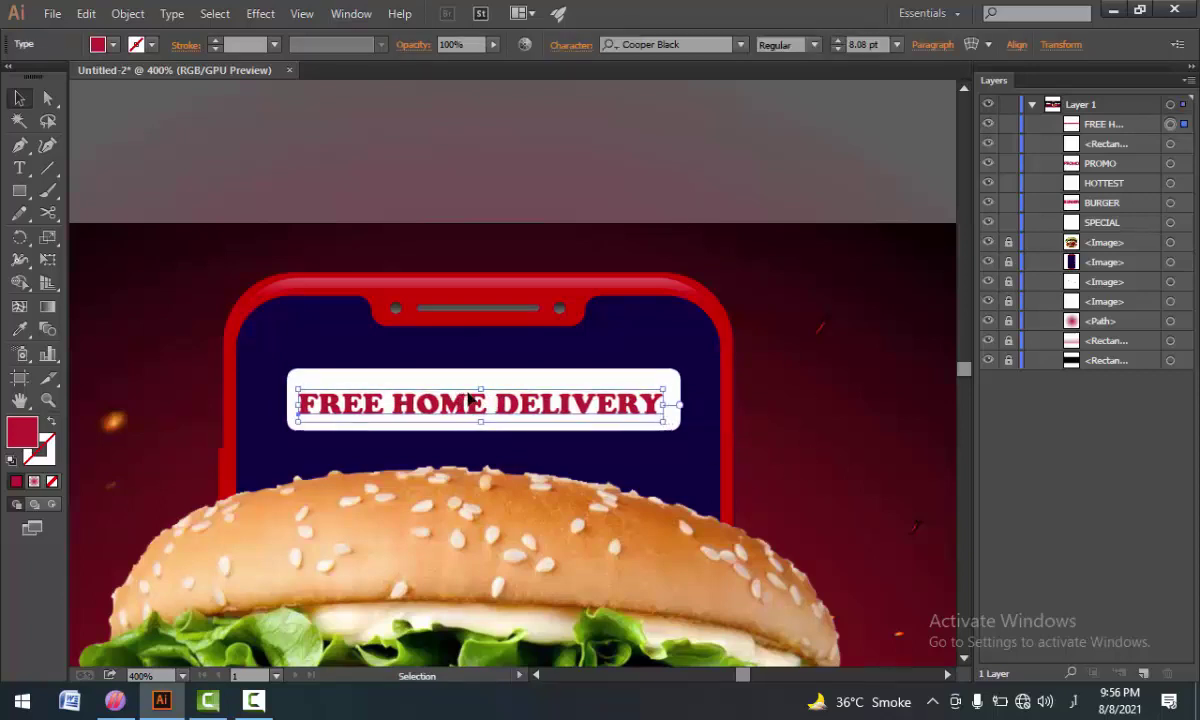
key(Up)
key(Left)
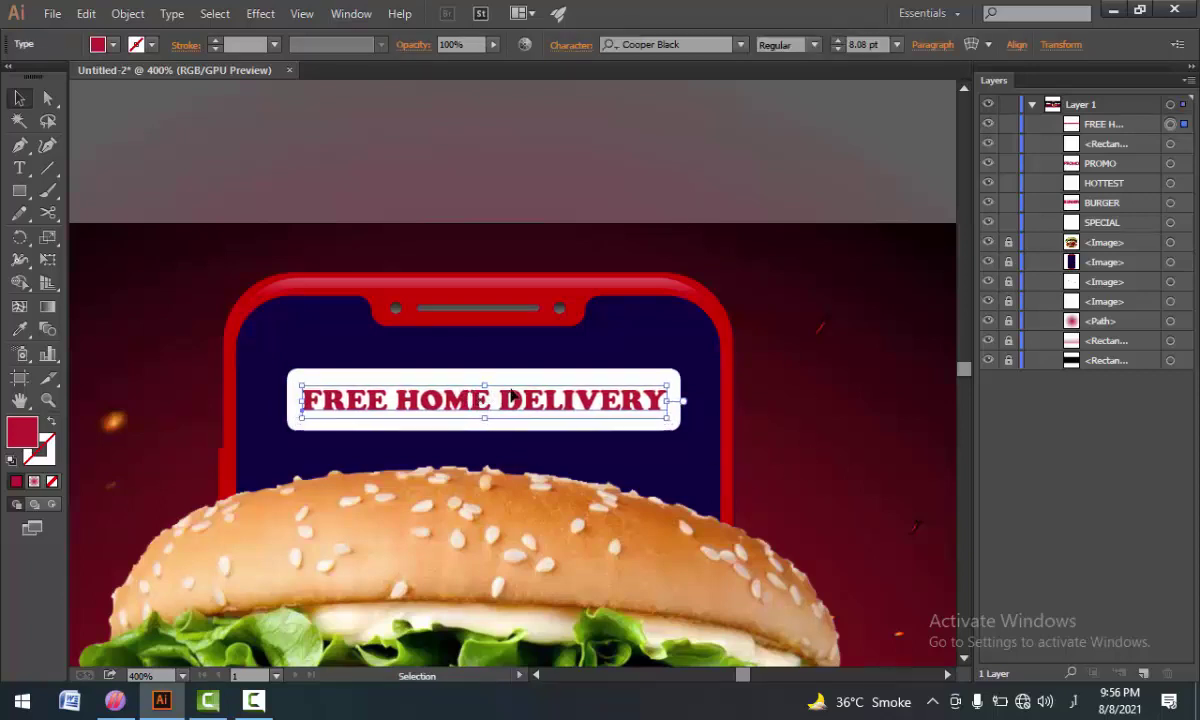
scroll(510, 395, down, 5)
scroll(510, 395, down, 3)
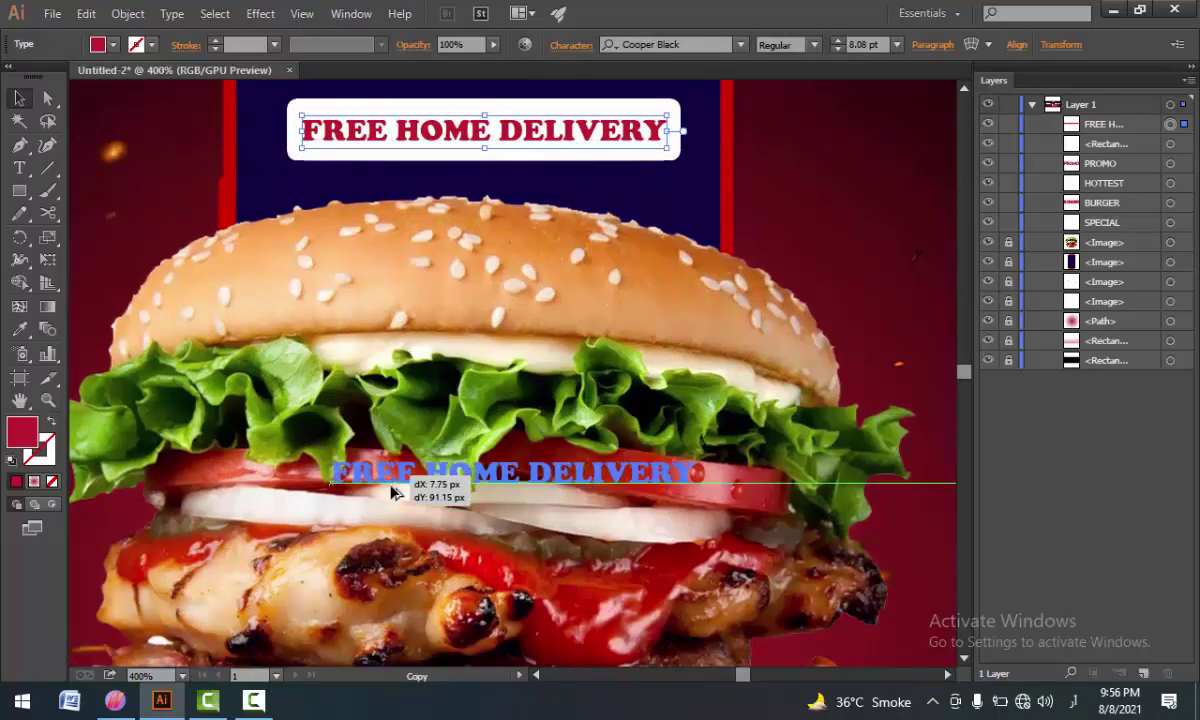
- Move a copy of the delivery text down onto the phone's lower panel
drag(366, 140, 393, 567)
scroll(397, 500, down, 5)
scroll(397, 500, down, 2)
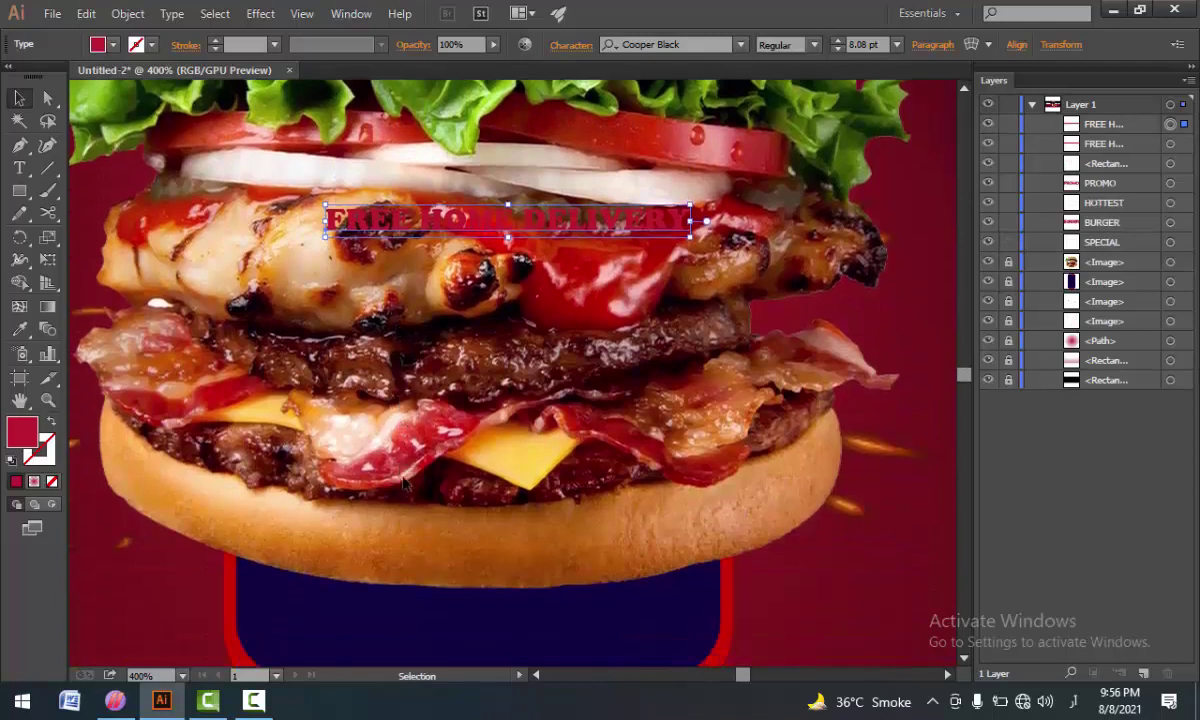
drag(400, 226, 400, 635)
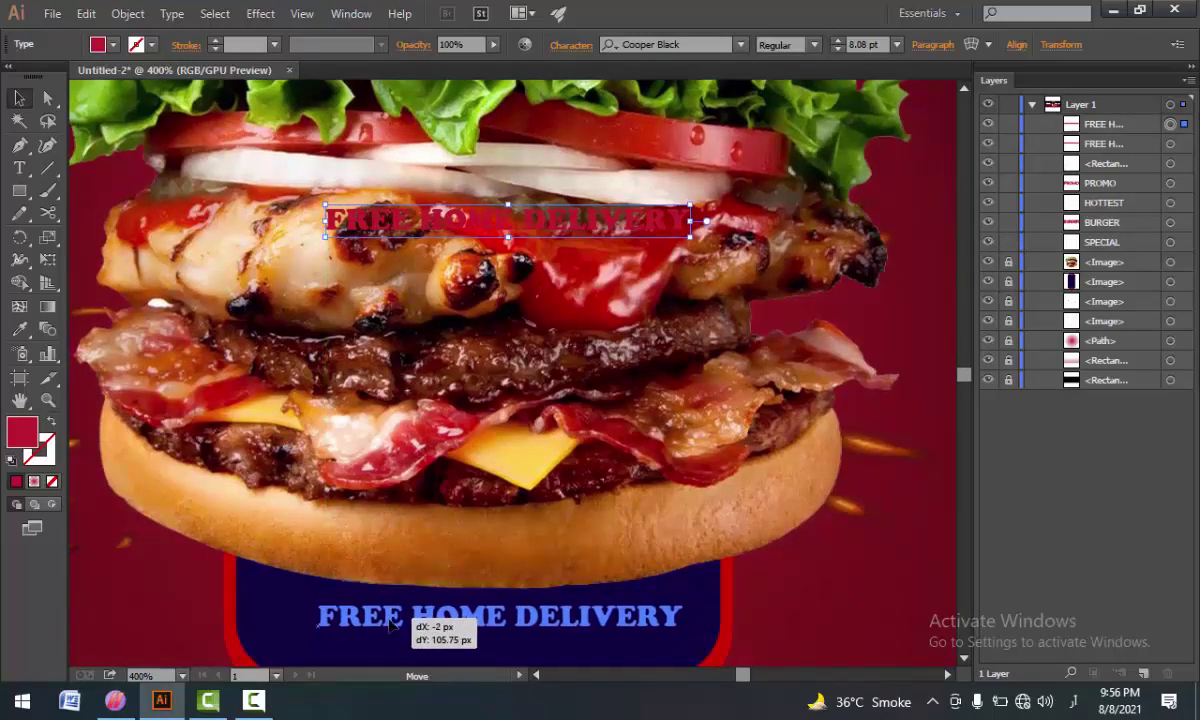
scroll(405, 600, down, 2)
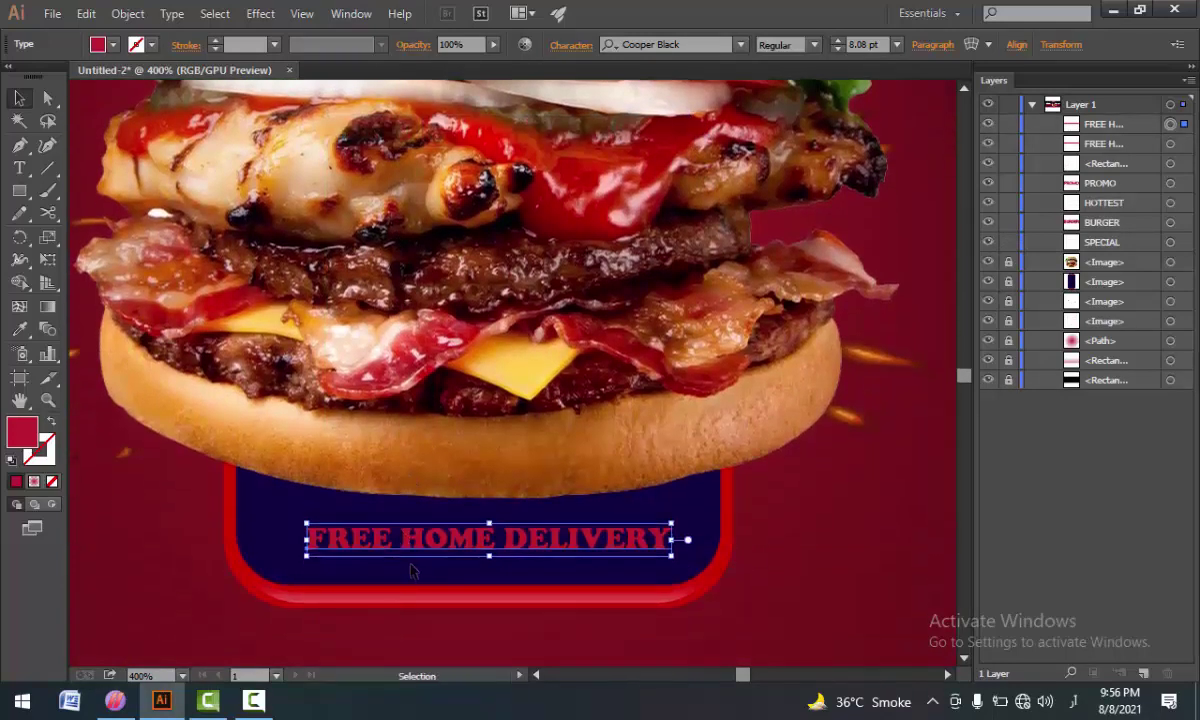
- Draw a red bar over the text copy and shift it into place
click(19, 190)
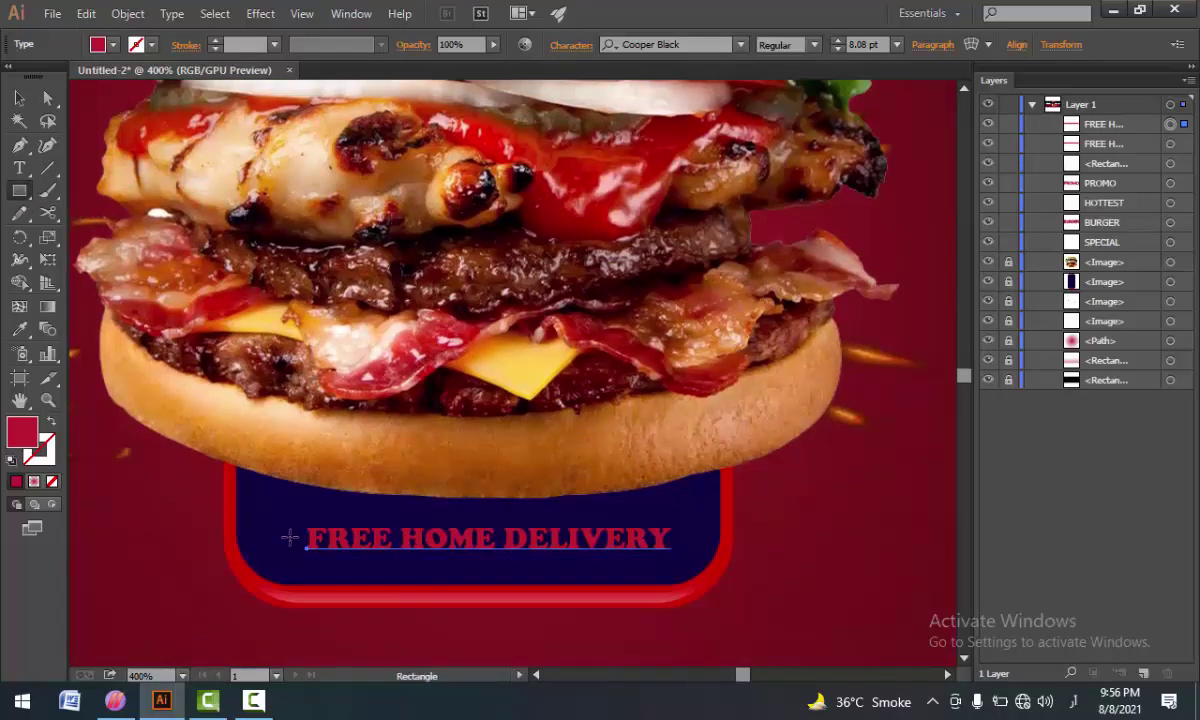
drag(278, 518, 682, 566)
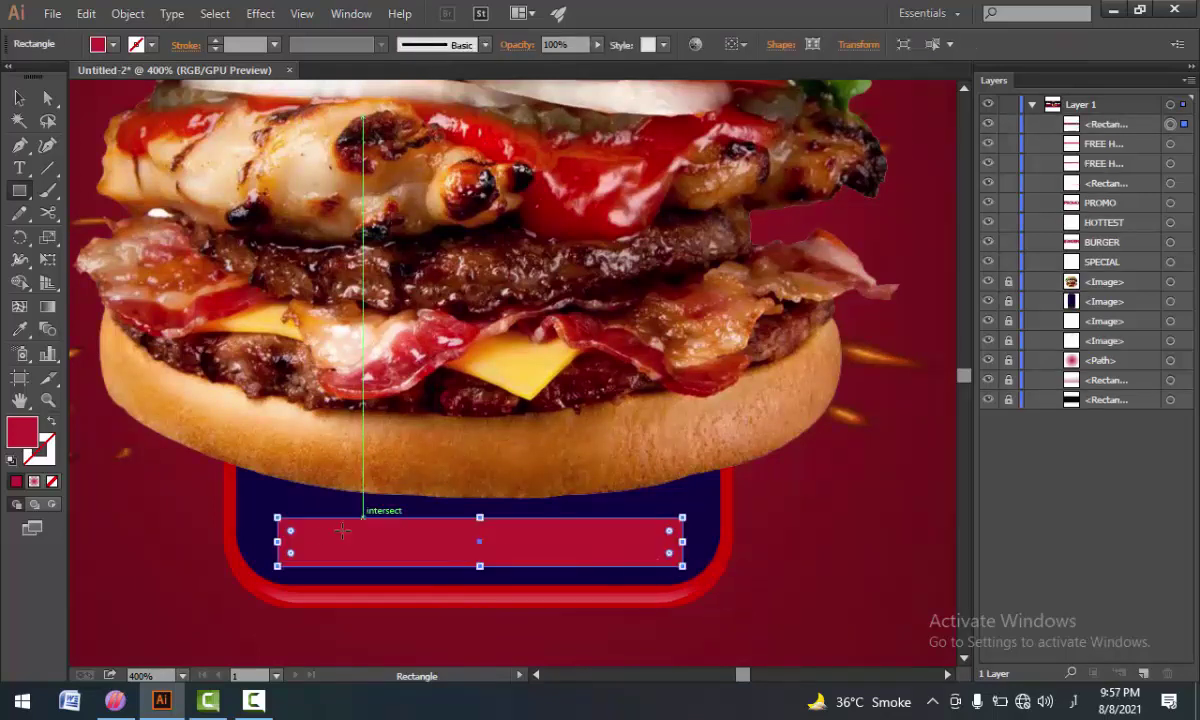
click(19, 98)
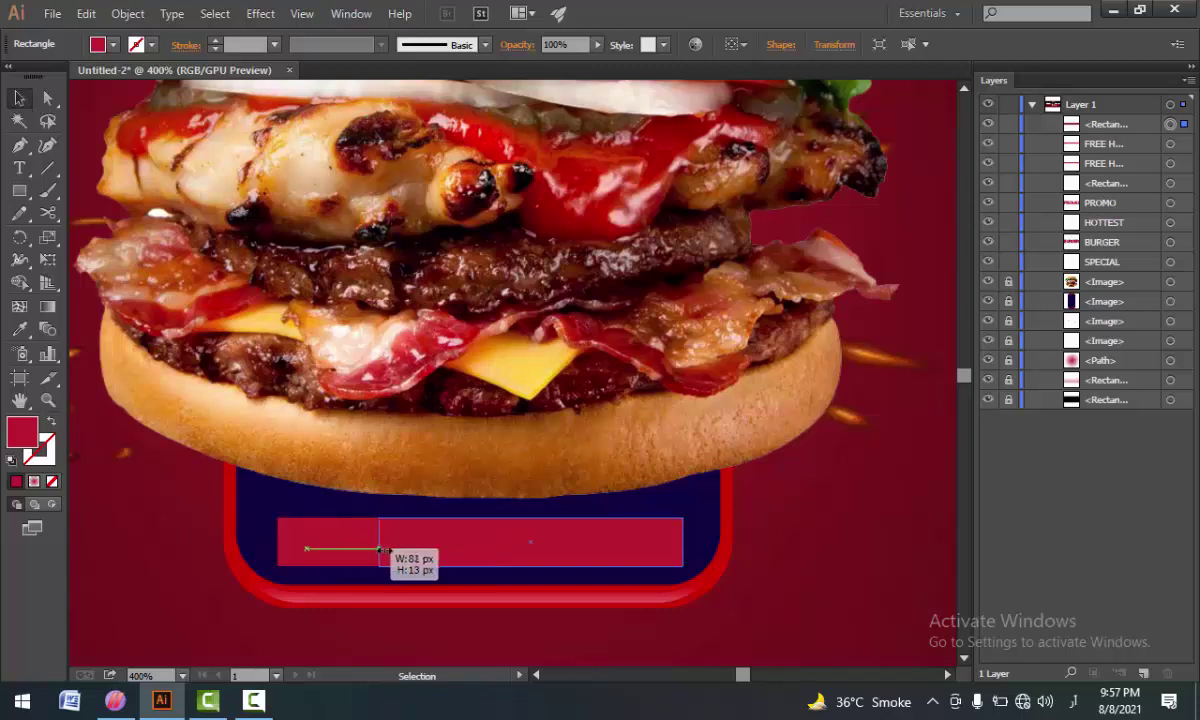
drag(333, 543, 388, 547)
drag(472, 551, 405, 549)
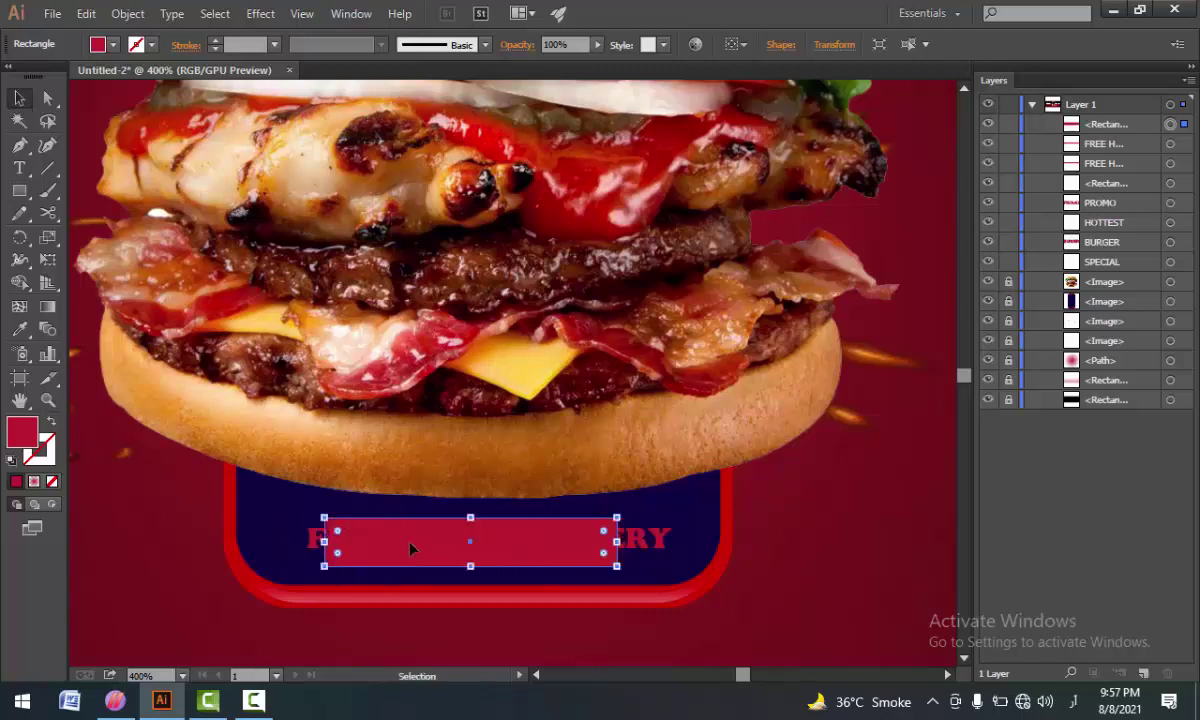
- Bring the delivery text copy in front of the red bar and make it white
click(312, 540)
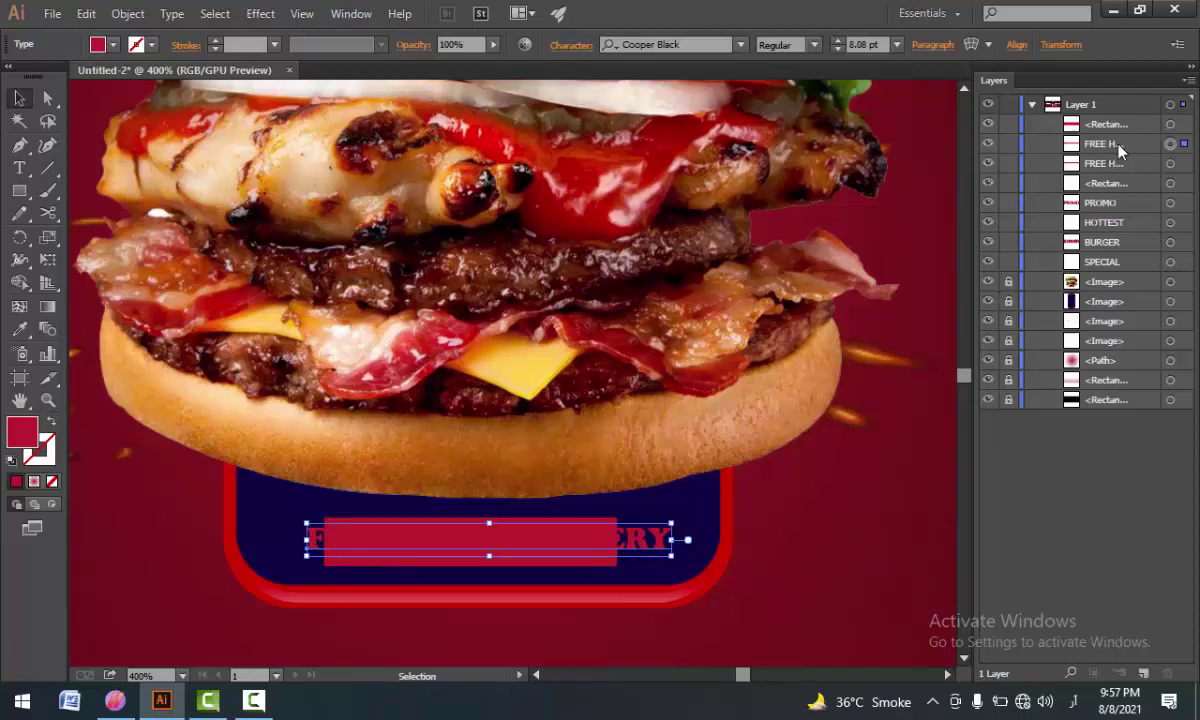
drag(1118, 148, 1108, 116)
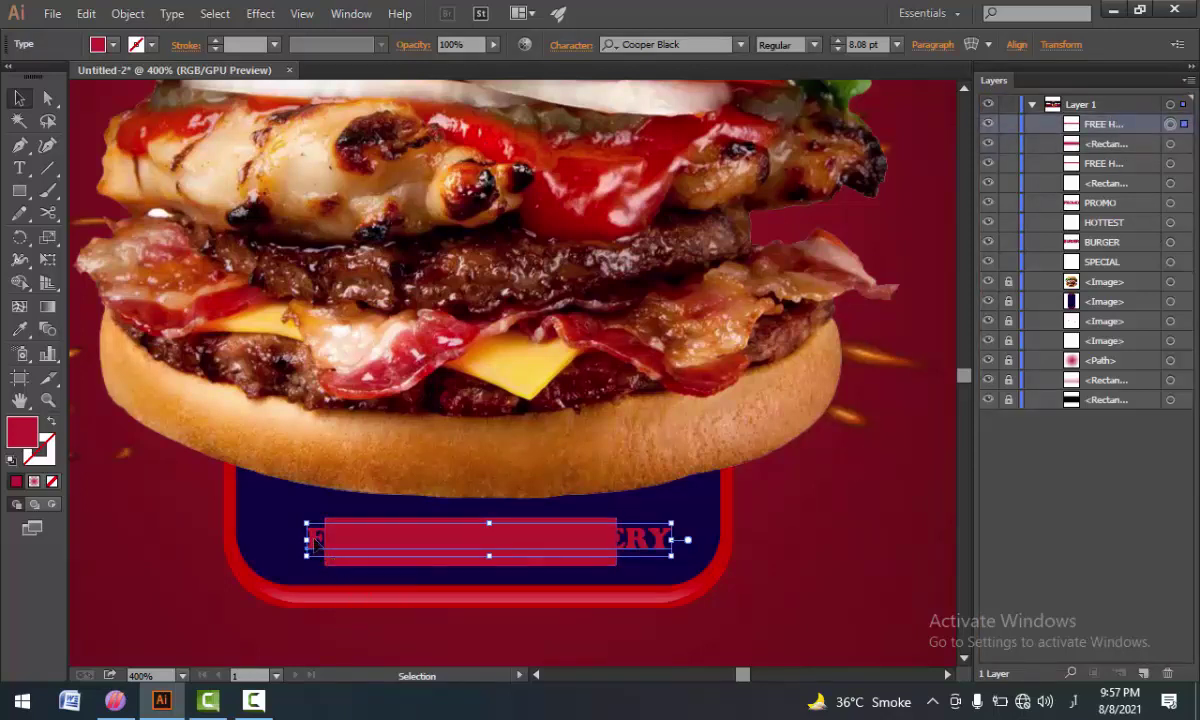
key(t)
drag(308, 540, 680, 538)
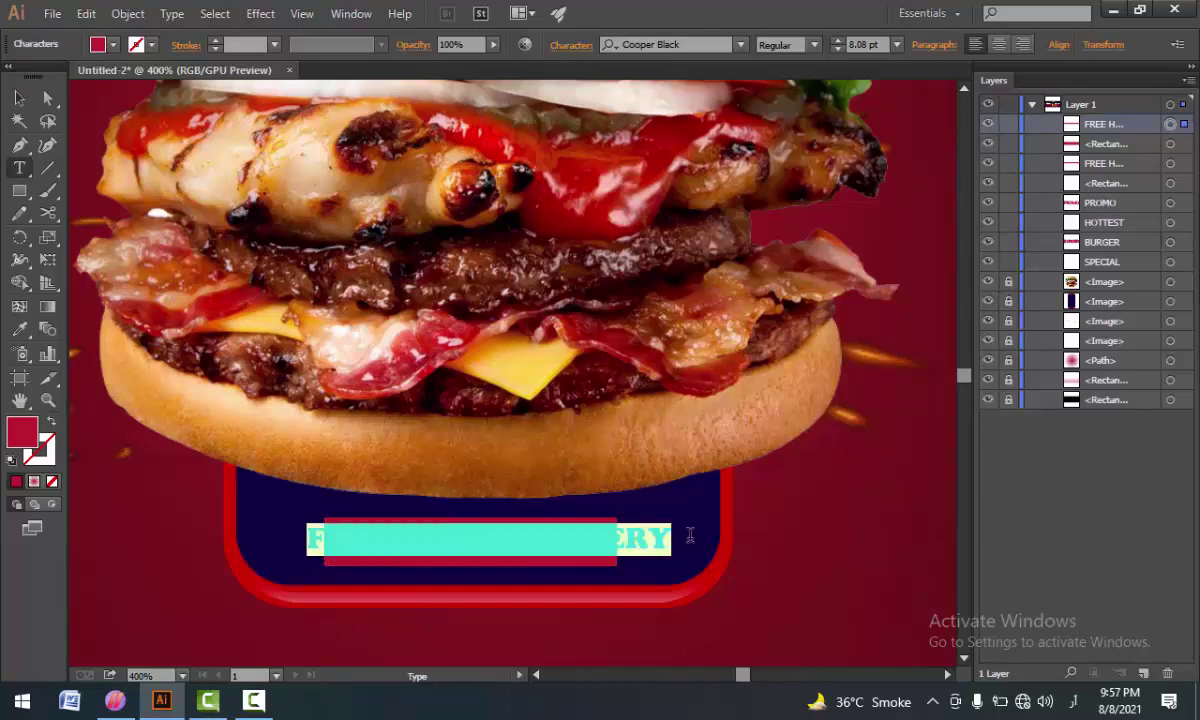
click(112, 45)
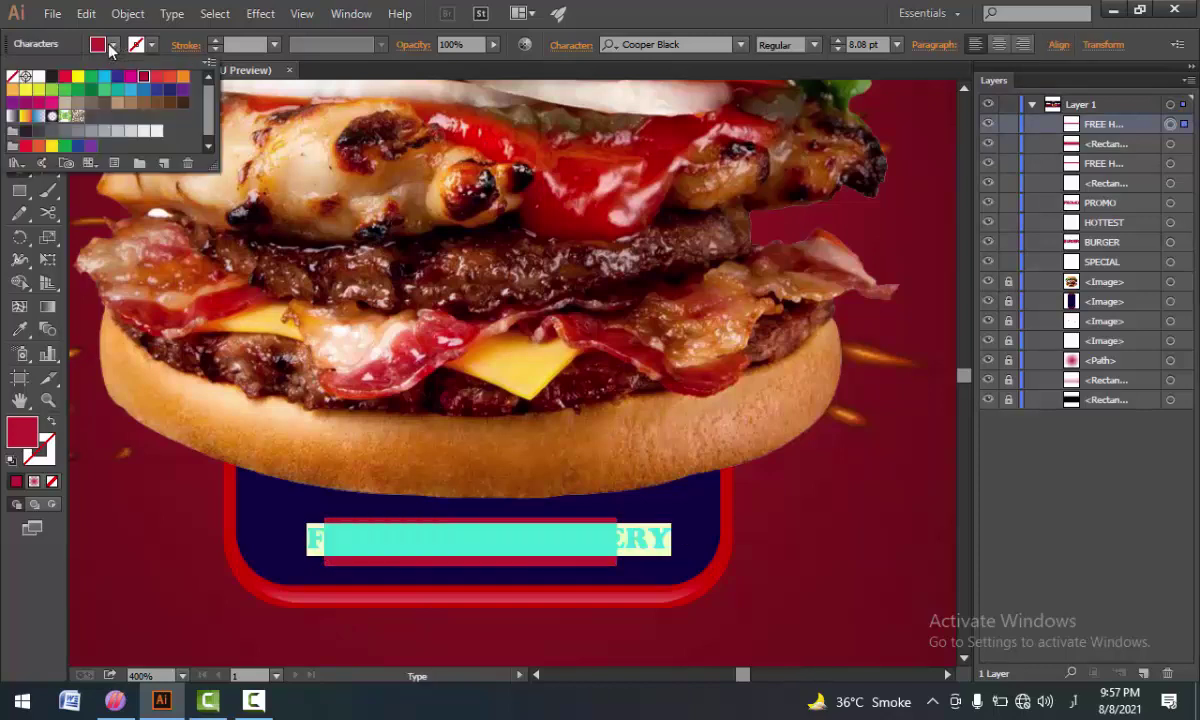
click(39, 77)
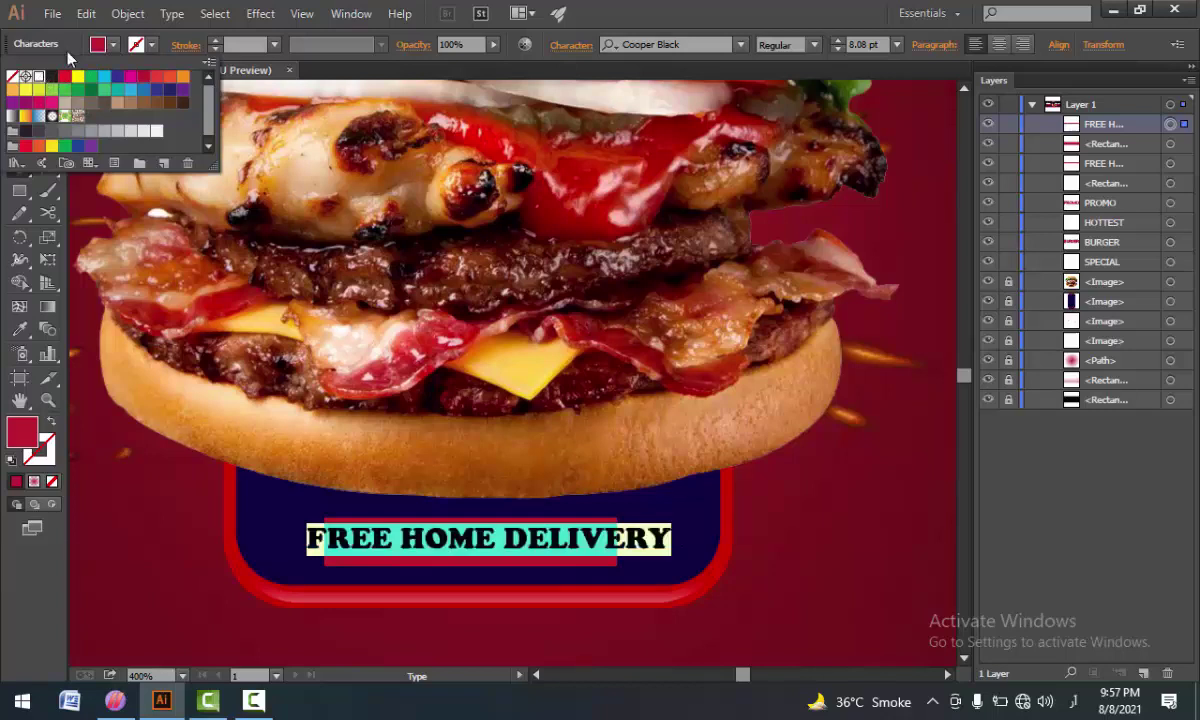
click(19, 99)
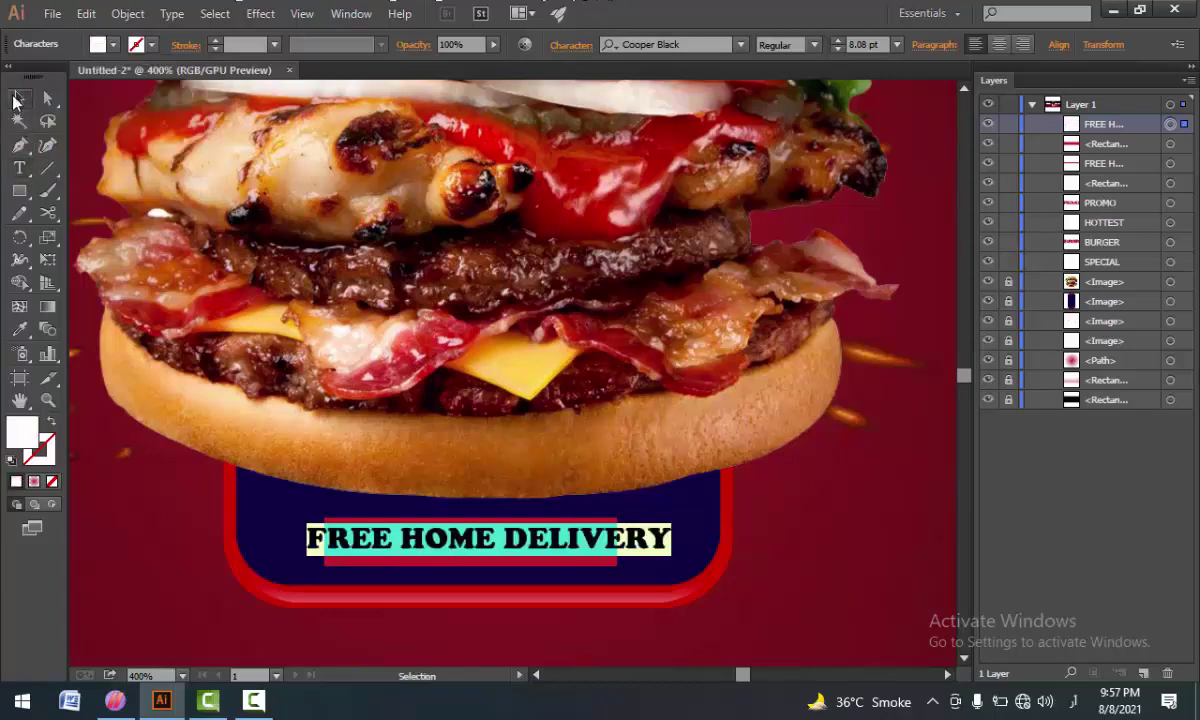
- Delete the copied text's characters so it can be retyped
double_click(358, 538)
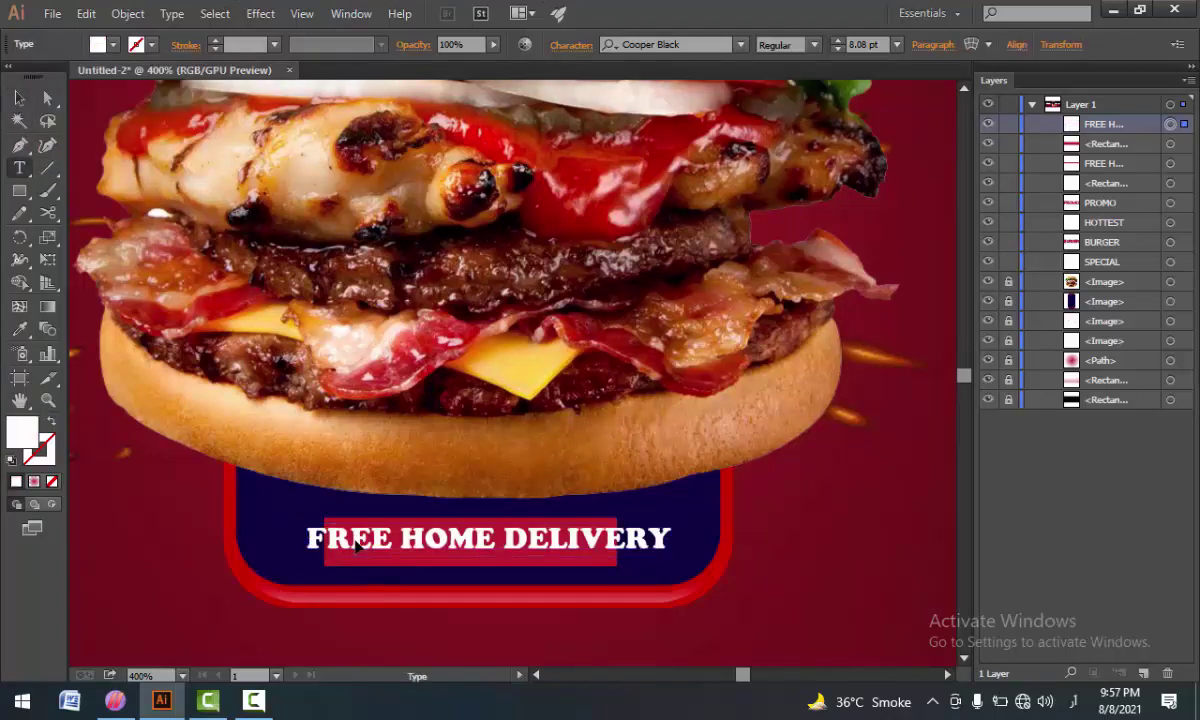
drag(306, 538, 697, 538)
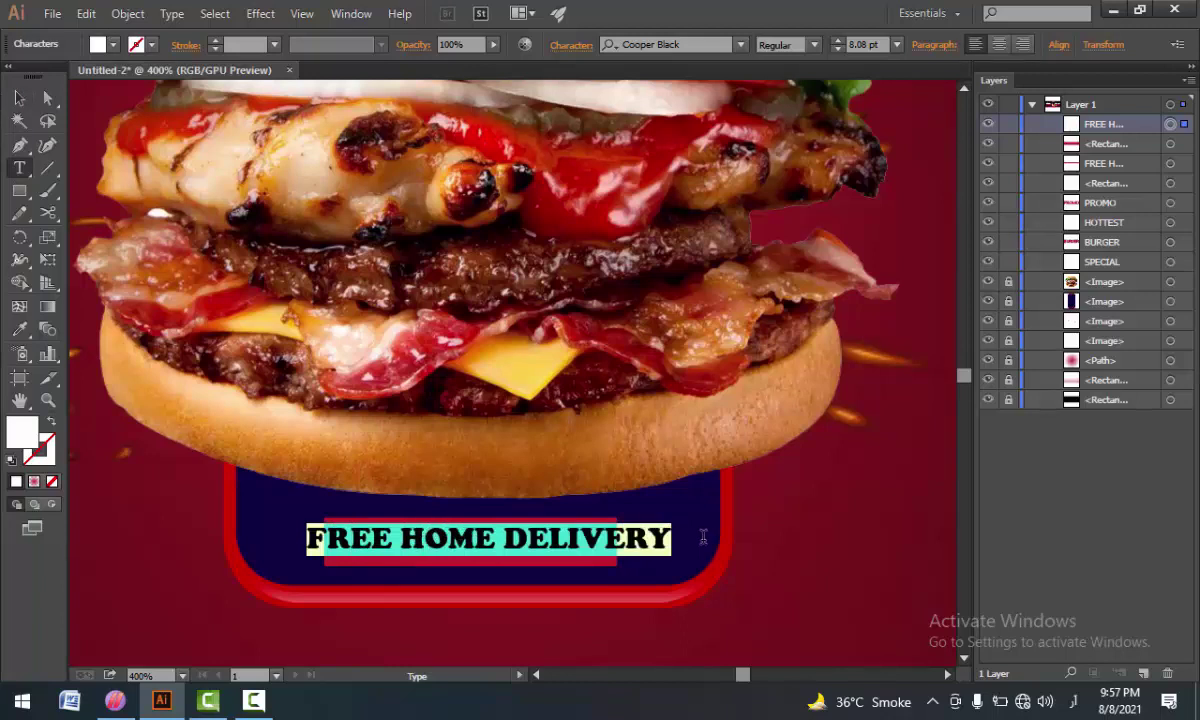
key(BackSpace)
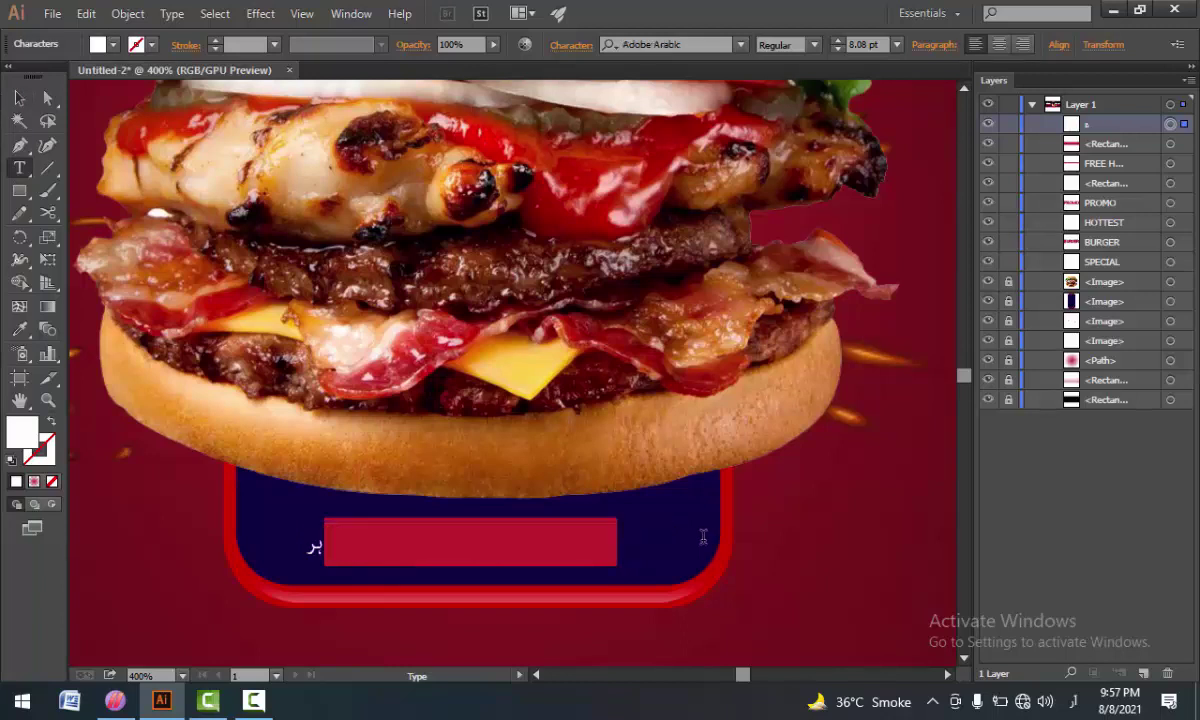
- Enter 'ORDER NOW' on the red bar, then enlarge and centre it
click(1073, 701)
click(1027, 548)
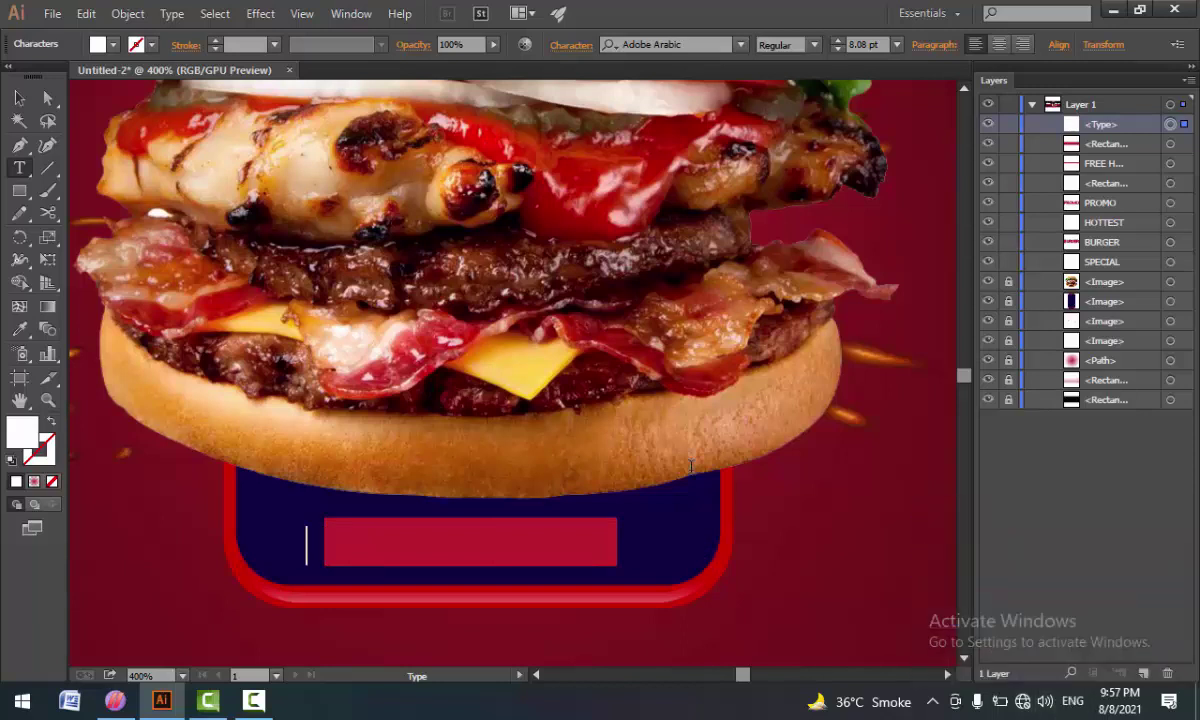
text(ORDER)
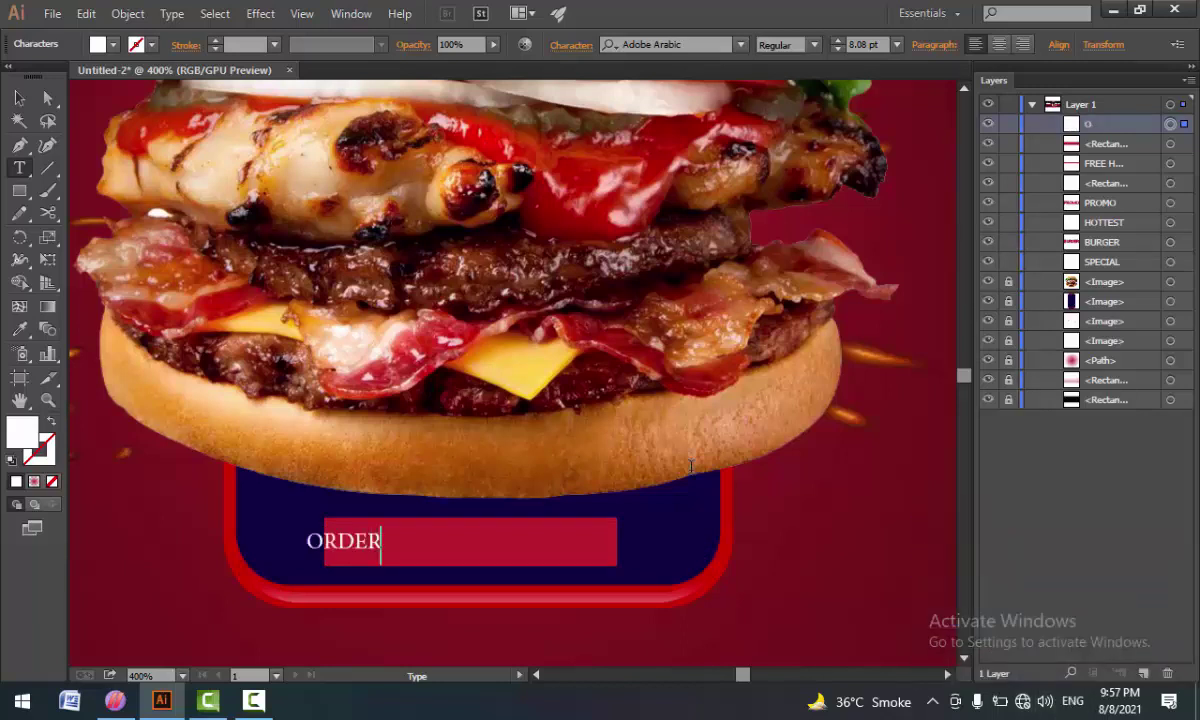
text( NOW)
key(Escape)
drag(341, 553, 508, 566)
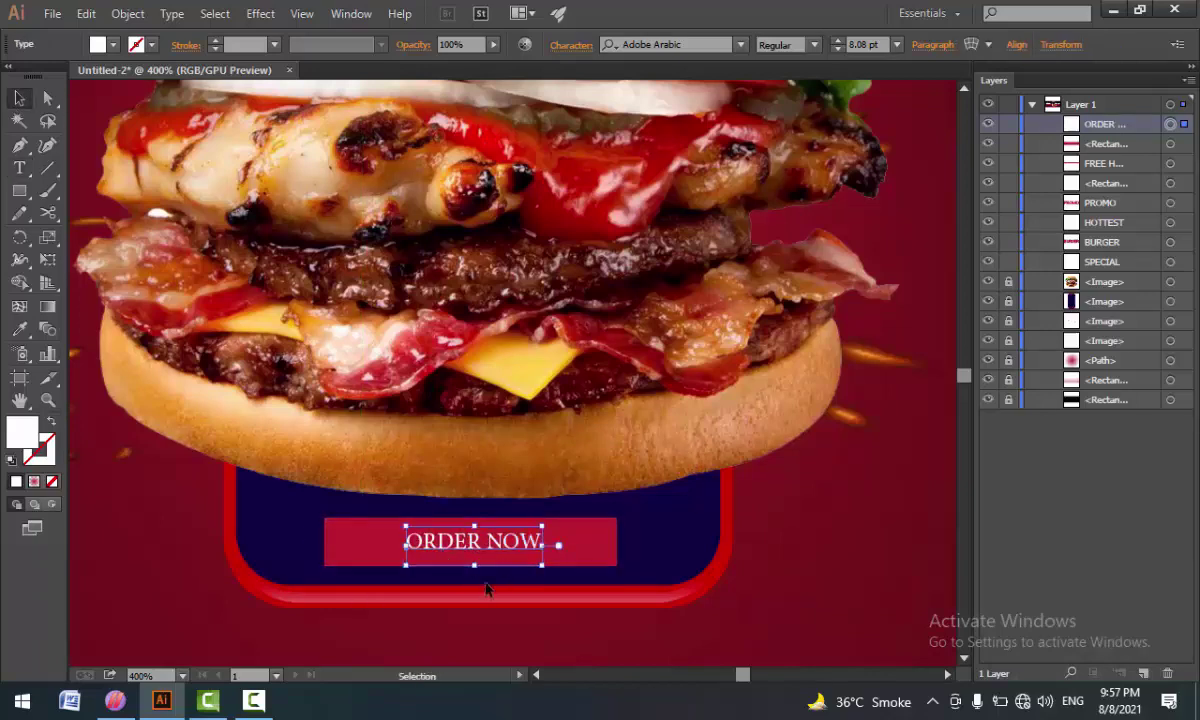
scroll(485, 584, up, 2)
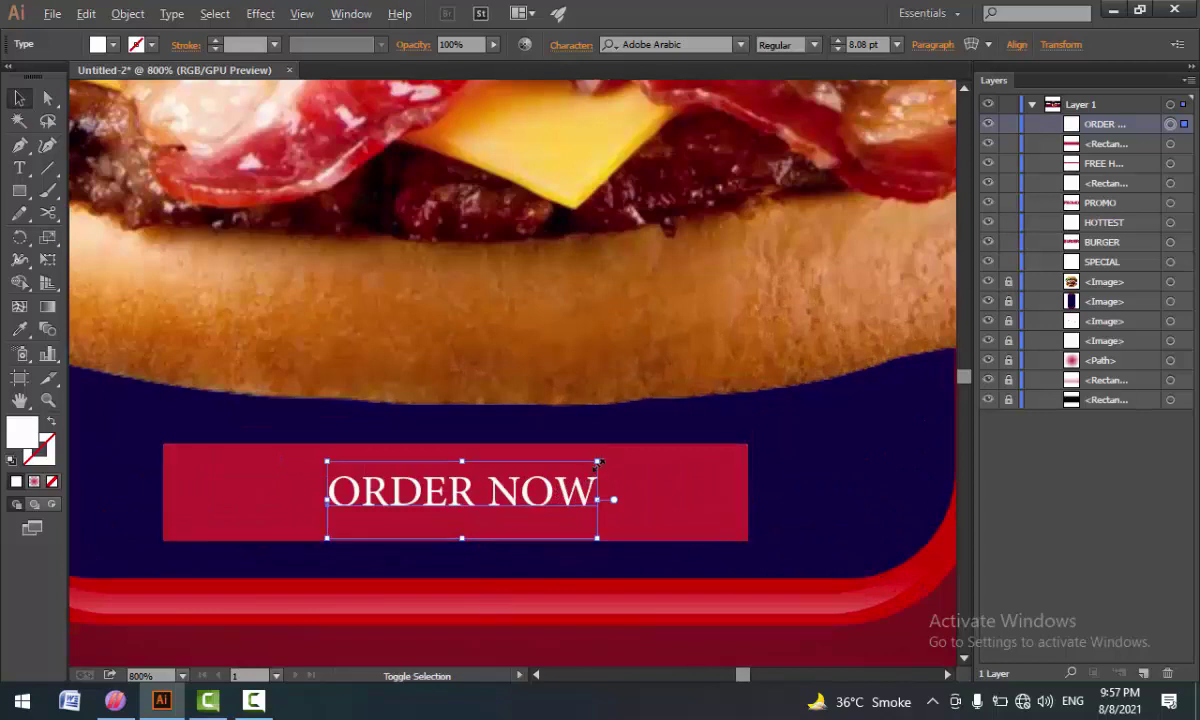
drag(598, 462, 644, 449)
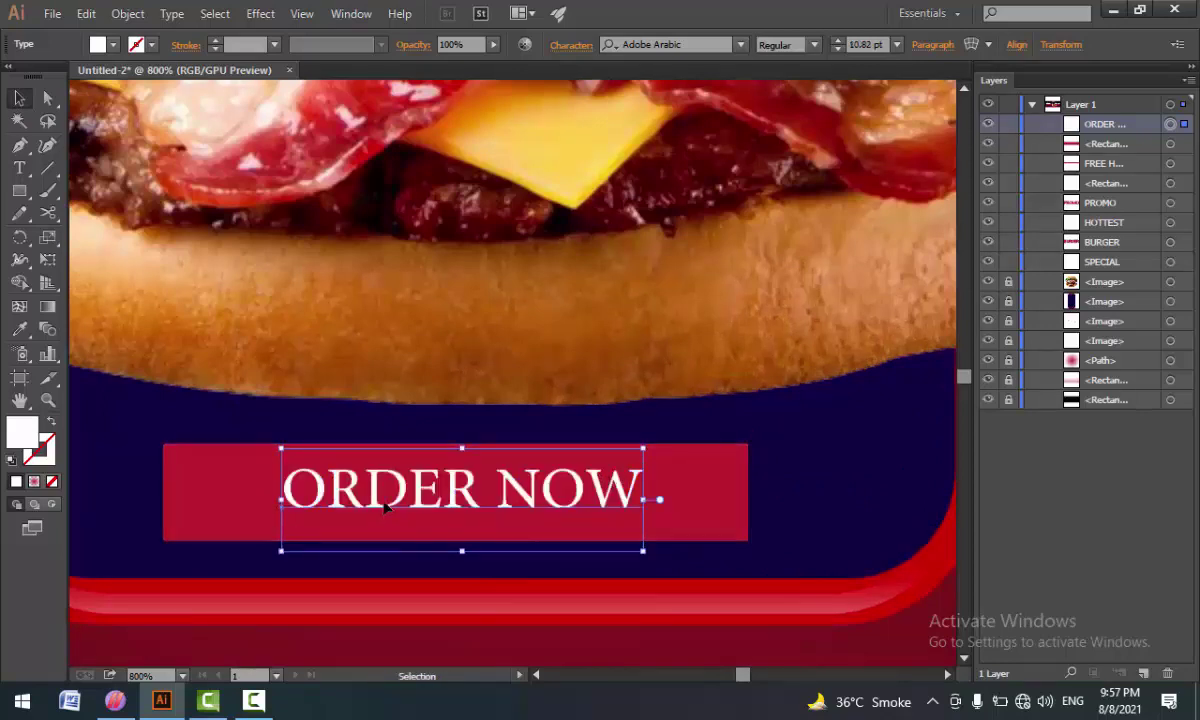
drag(483, 525, 376, 513)
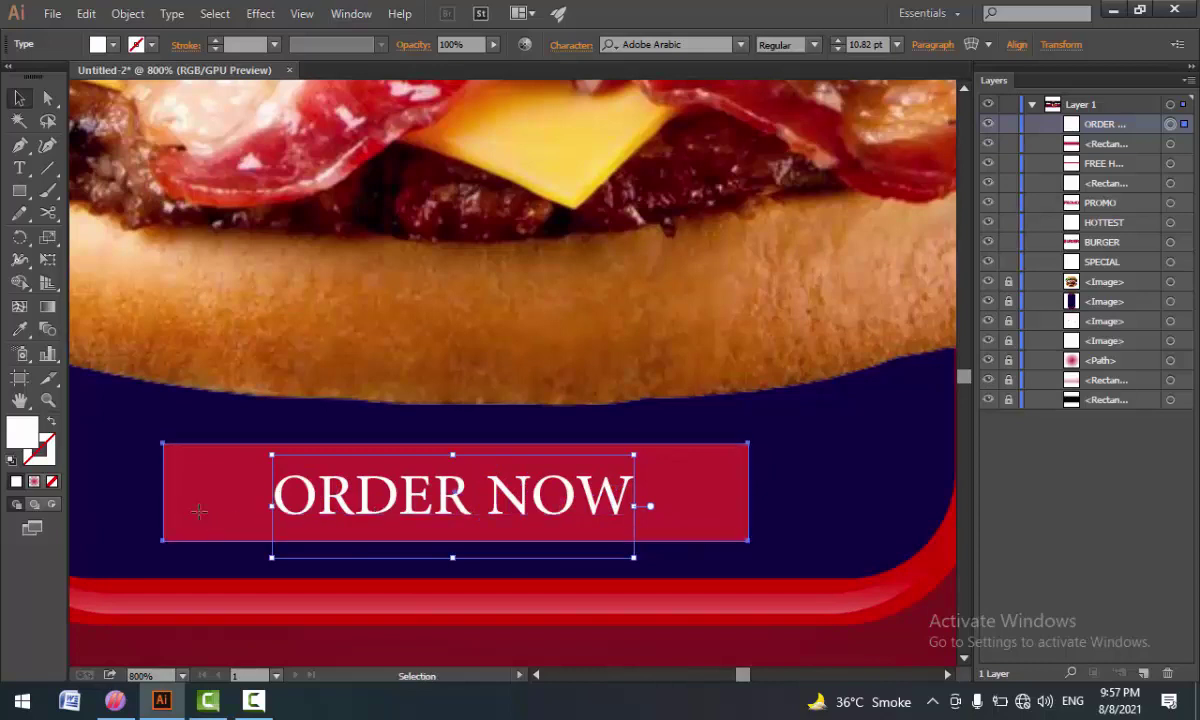
- Narrow the red bar from both sides to fit the ORDER NOW text
click(176, 492)
drag(163, 492, 196, 492)
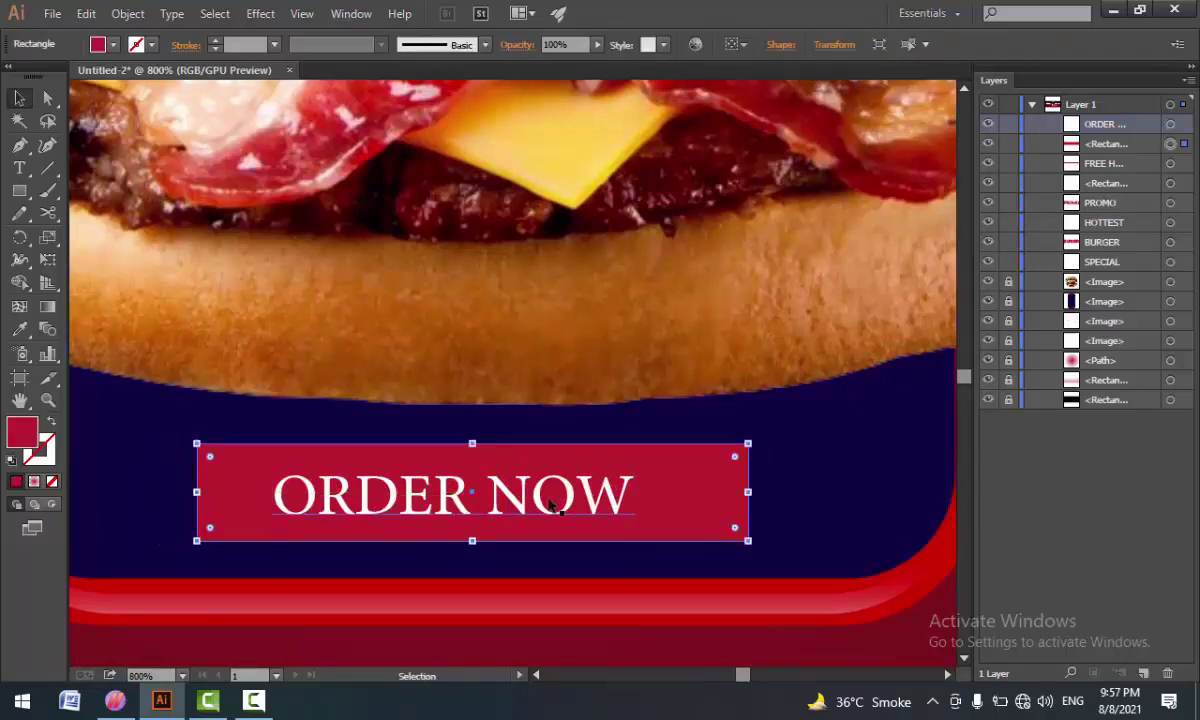
drag(747, 491, 703, 491)
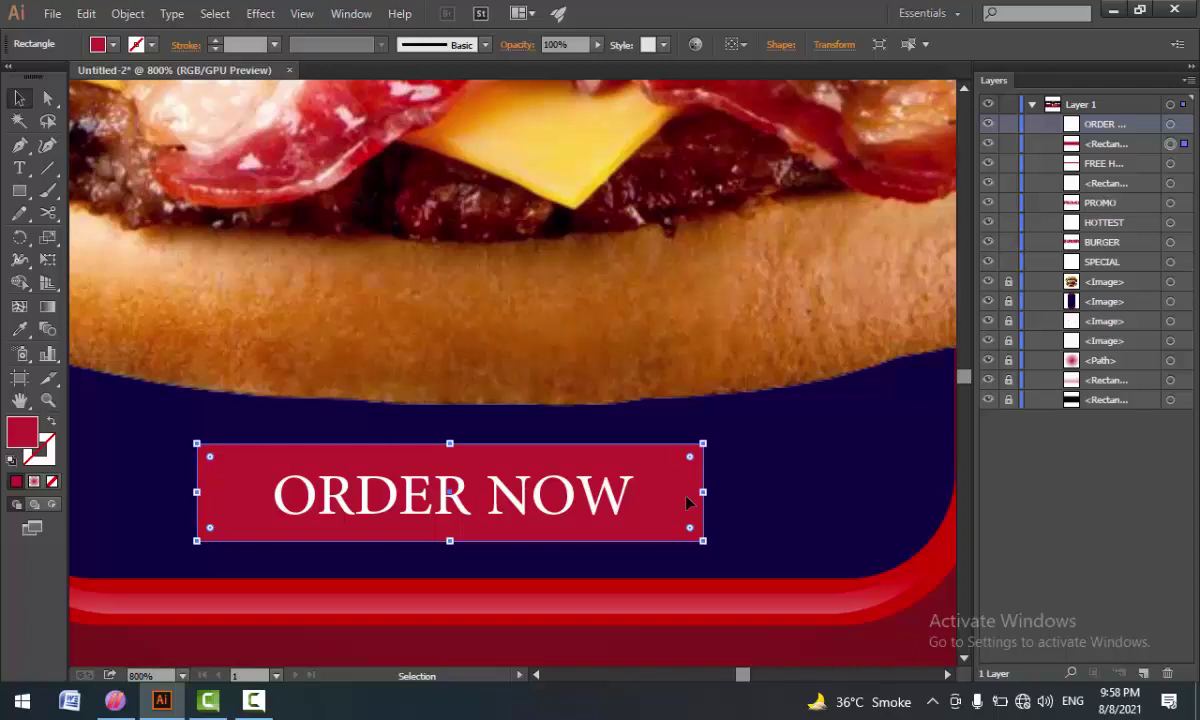
- Fit the banner in view, unlock the layers, and select the burger and phone images
key(ctrl+0)
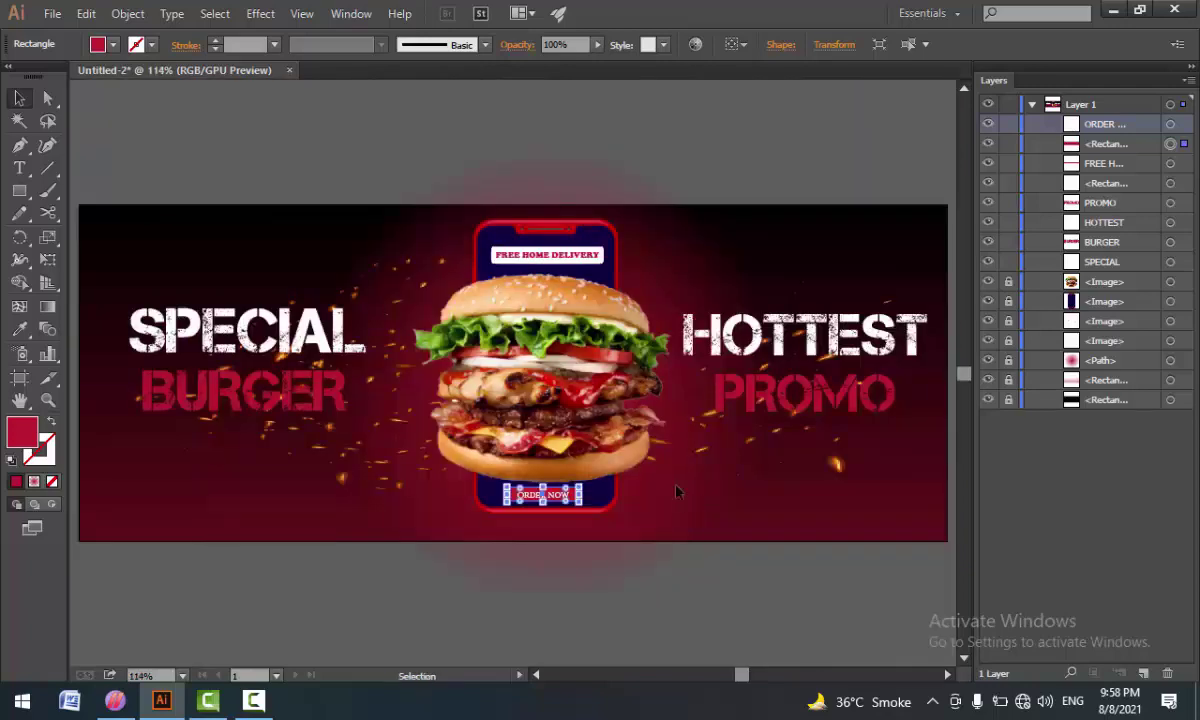
click(394, 151)
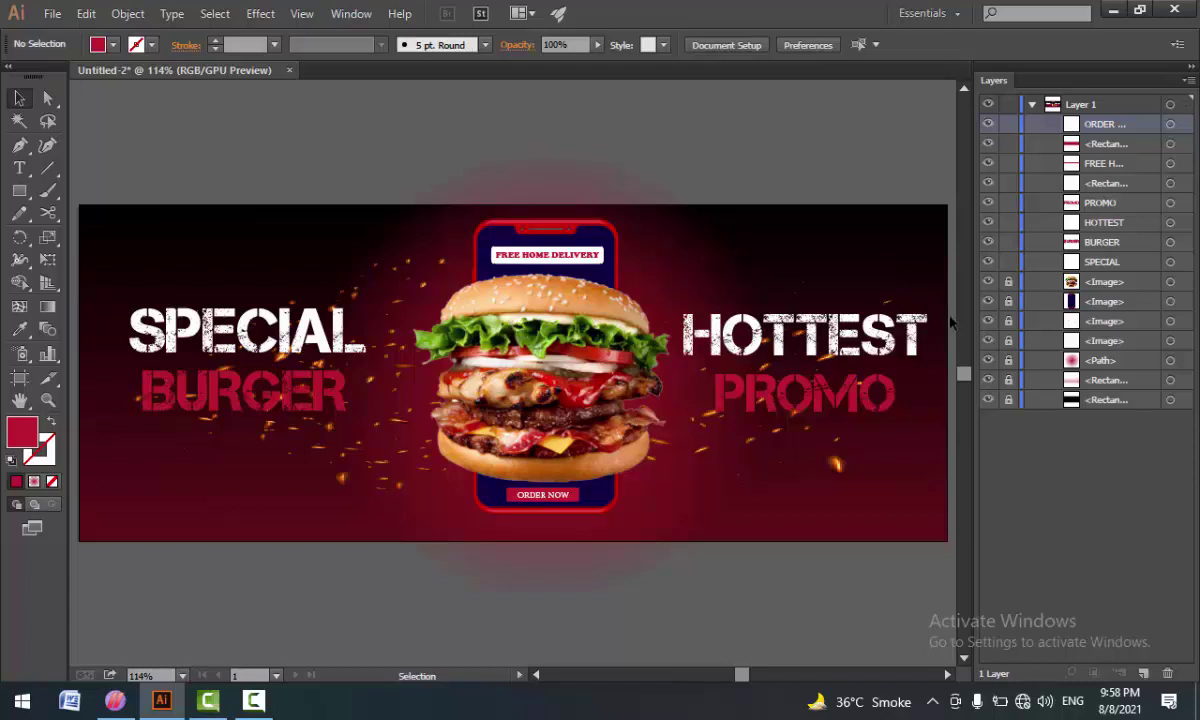
drag(1008, 399, 1012, 299)
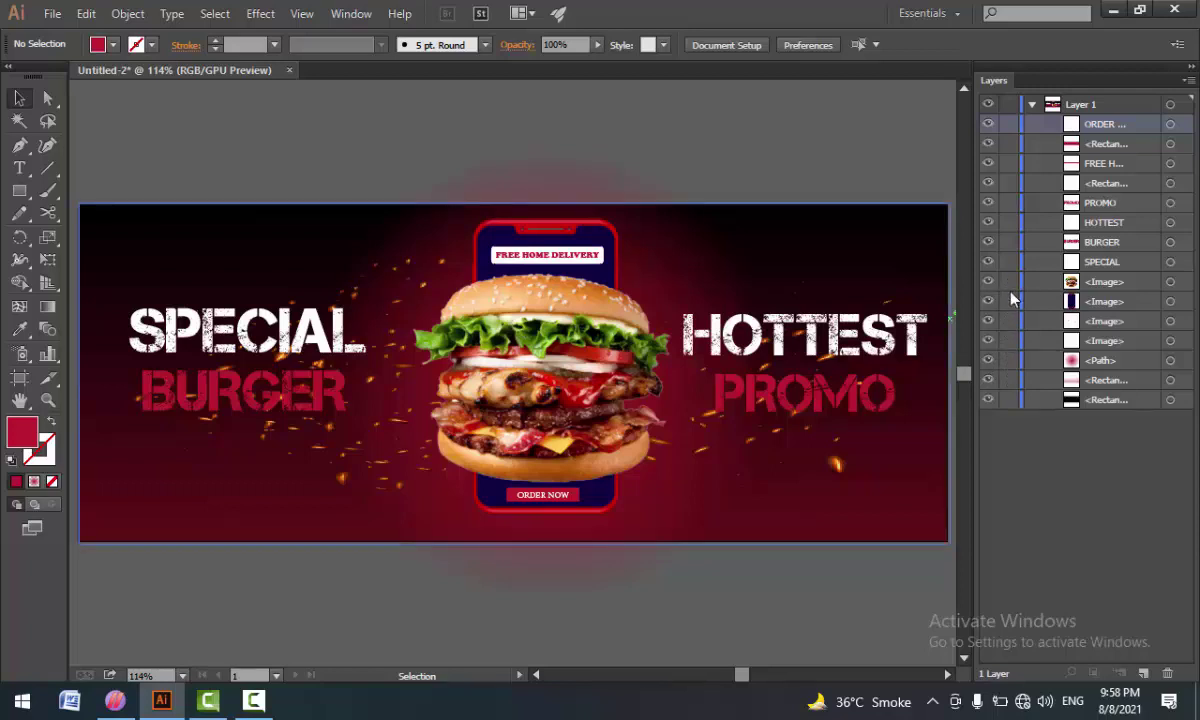
click(1169, 282)
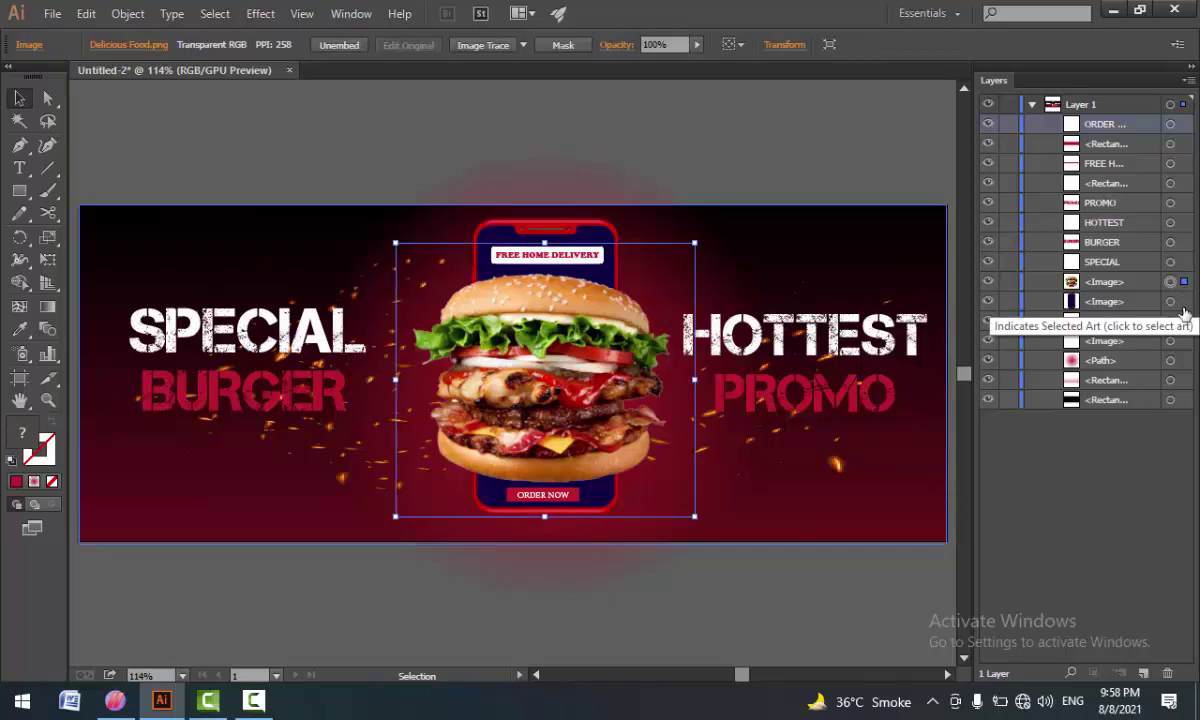
click(1184, 301)
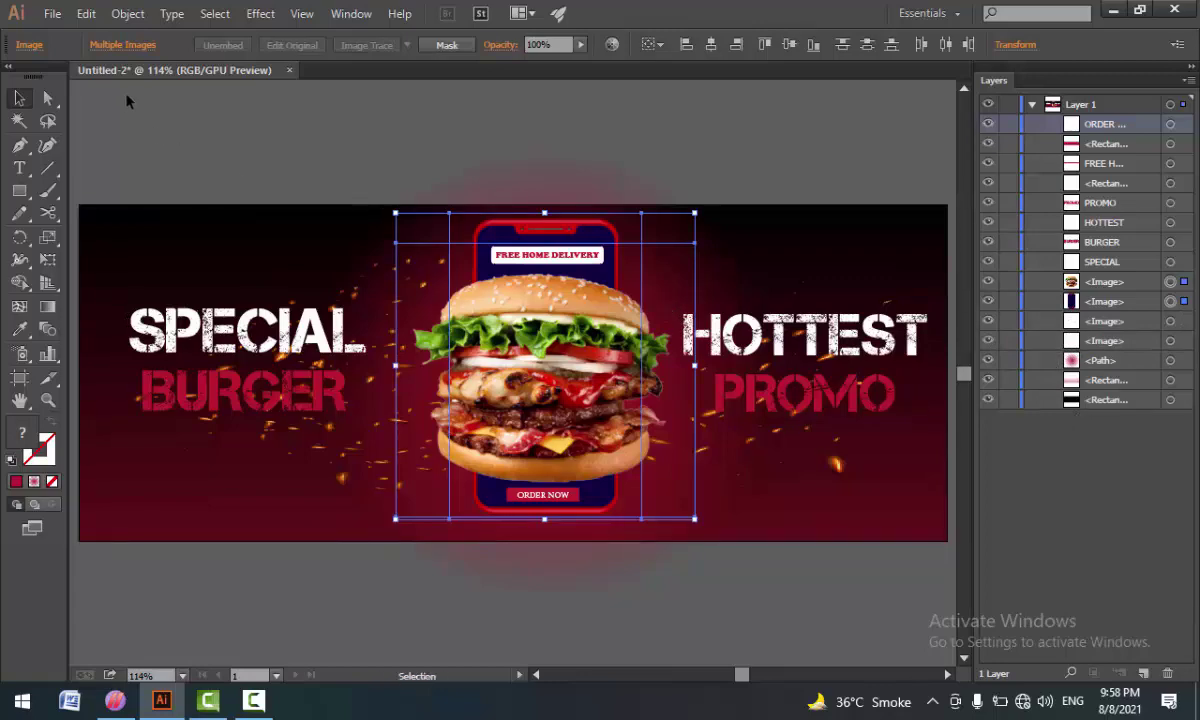
- Add a Drop Shadow with X offset 0 px, Y offset 7 px and 5 px blur
click(256, 14)
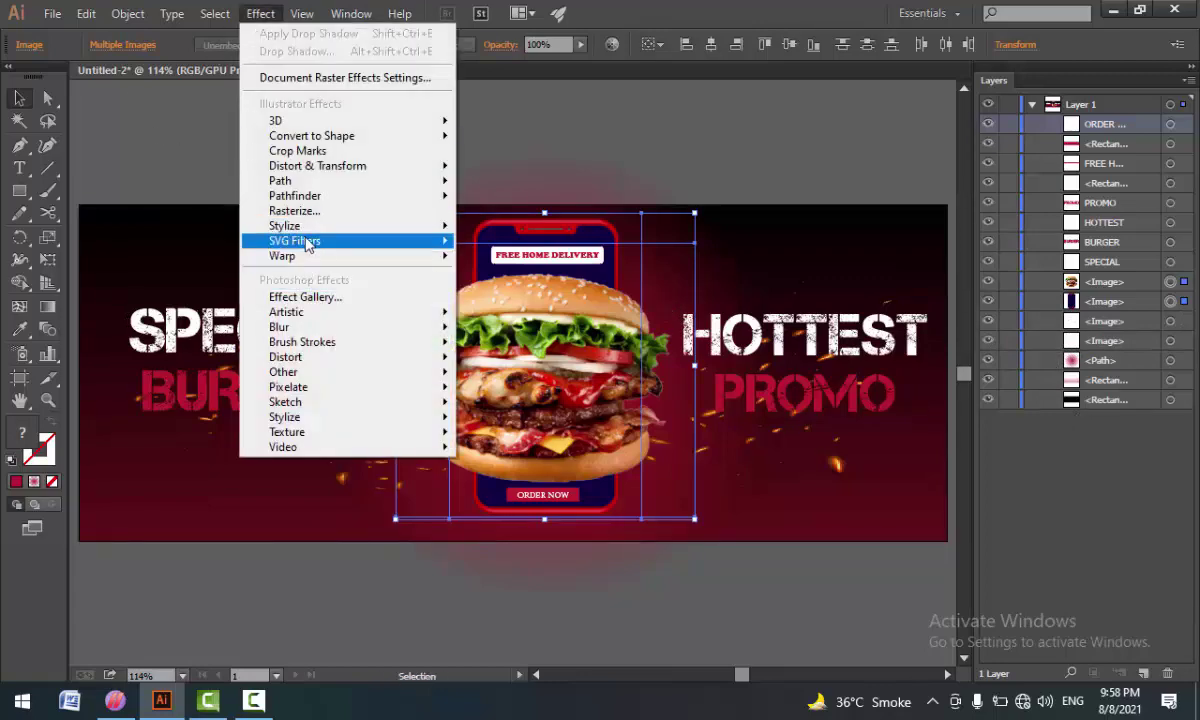
mouse_move(285, 226)
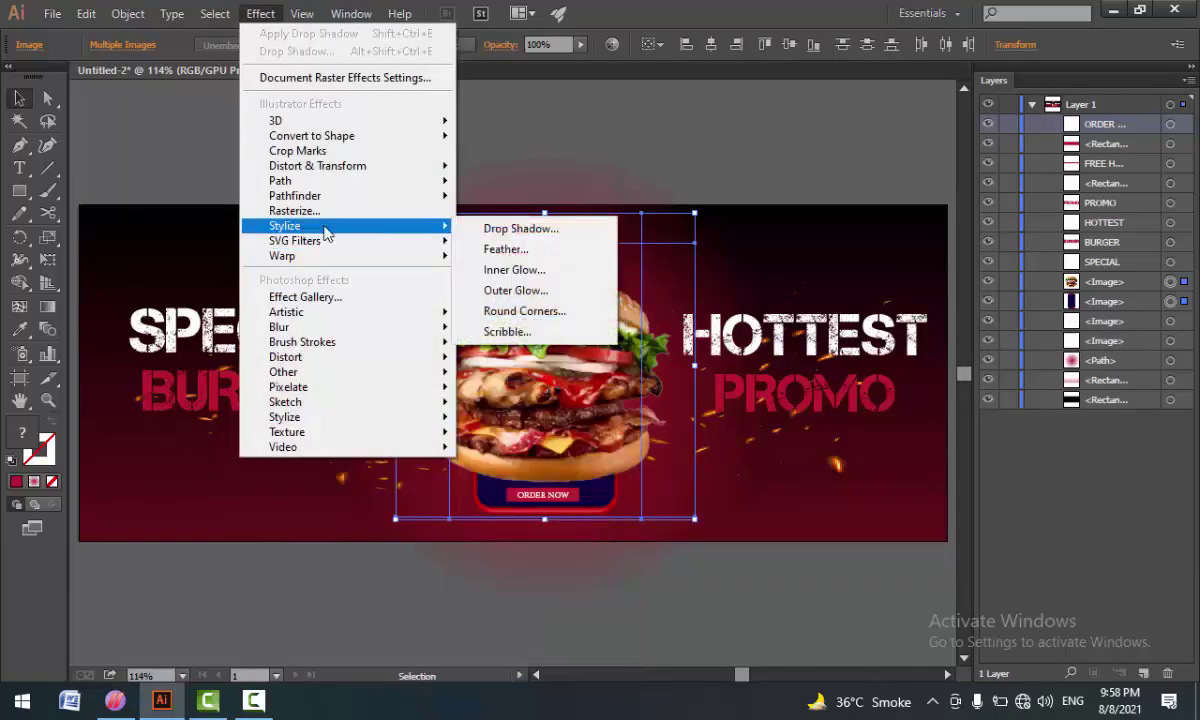
click(509, 229)
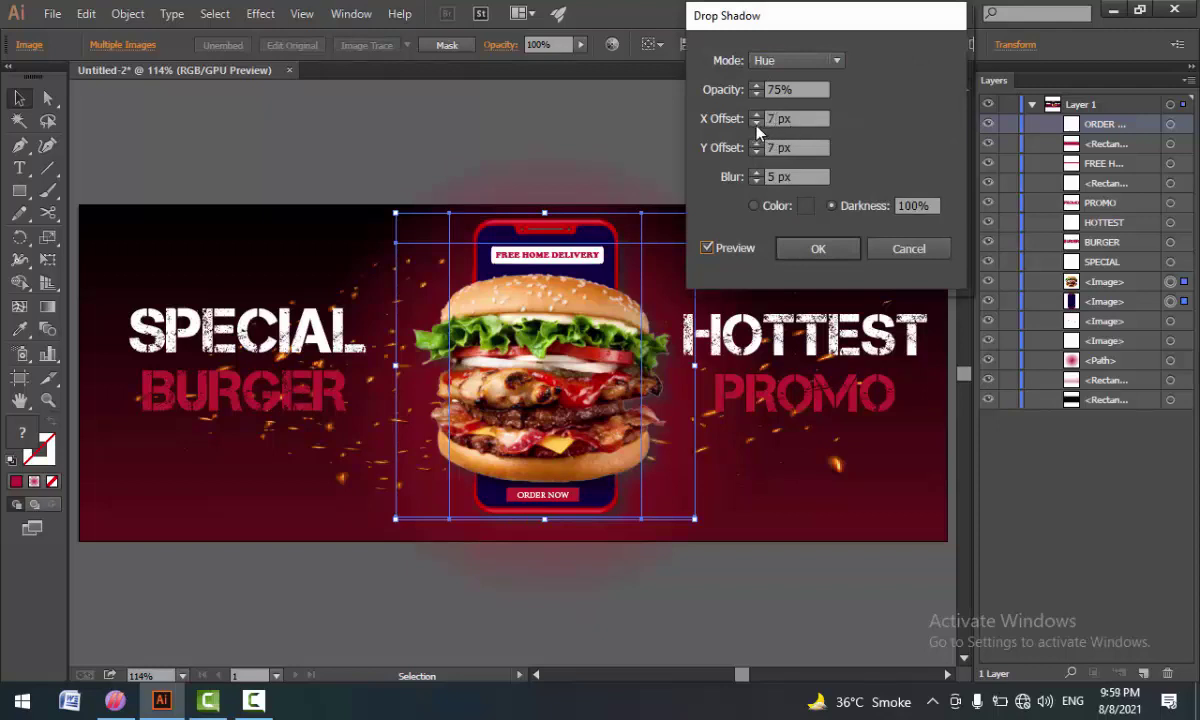
click(756, 123)
click(756, 123)
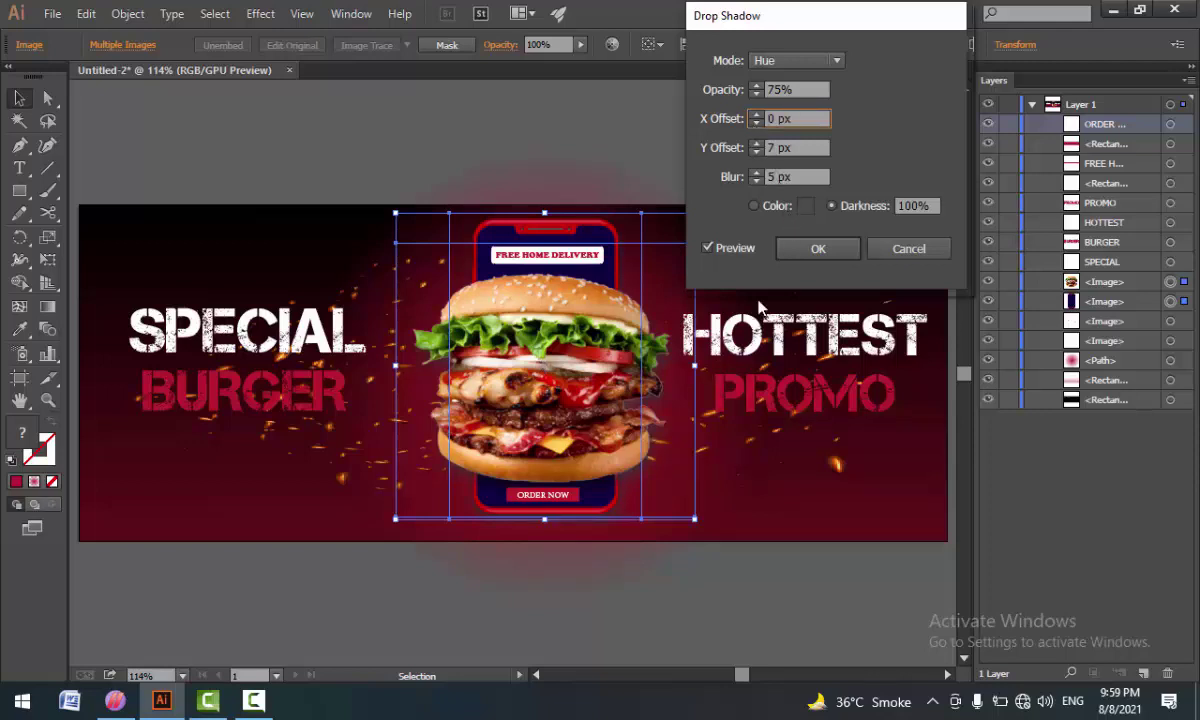